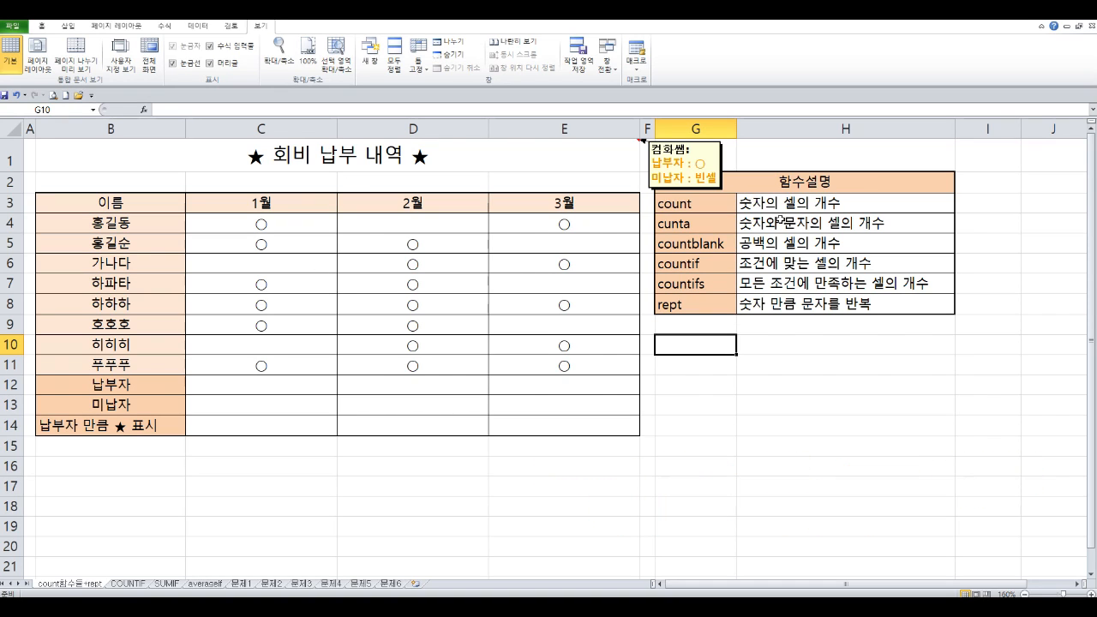
Examine the function list in G3:H8, covering count, cunta, countblank, countif, countifs and rept with their descriptions.
{"action": "left_click", "coordinate": [700, 205]}
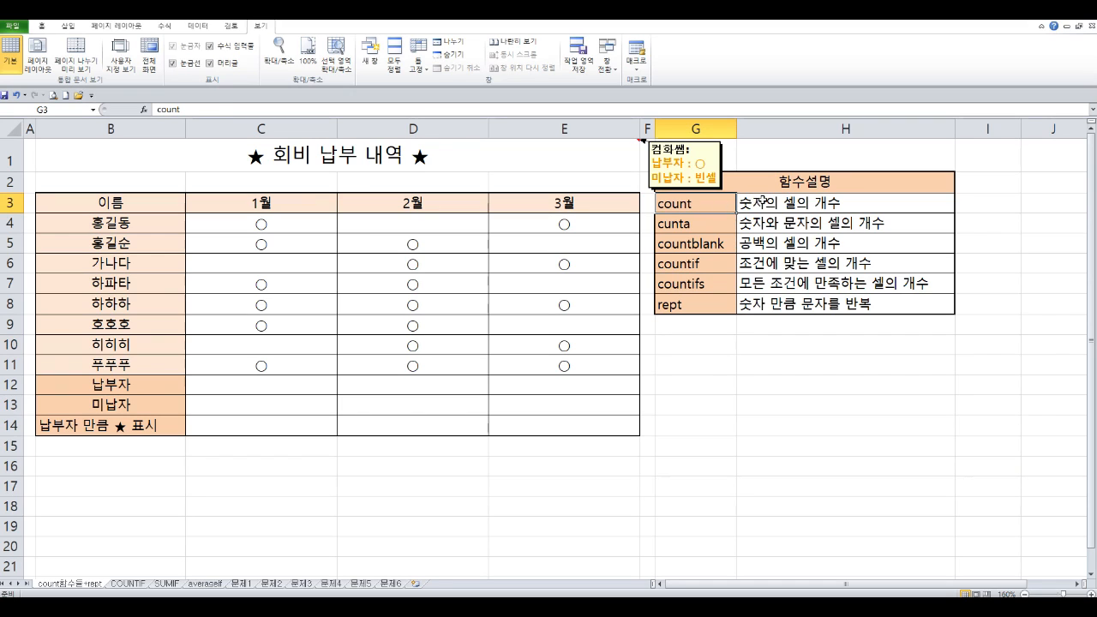
{"action": "left_click", "coordinate": [762, 203]}
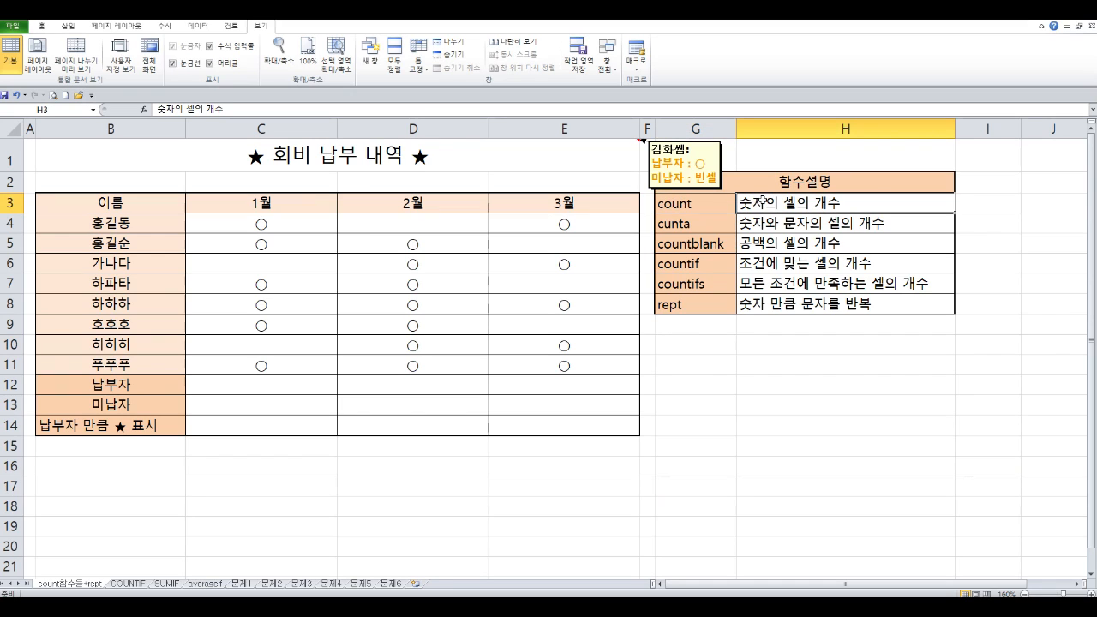
{"action": "left_click", "coordinate": [691, 226]}
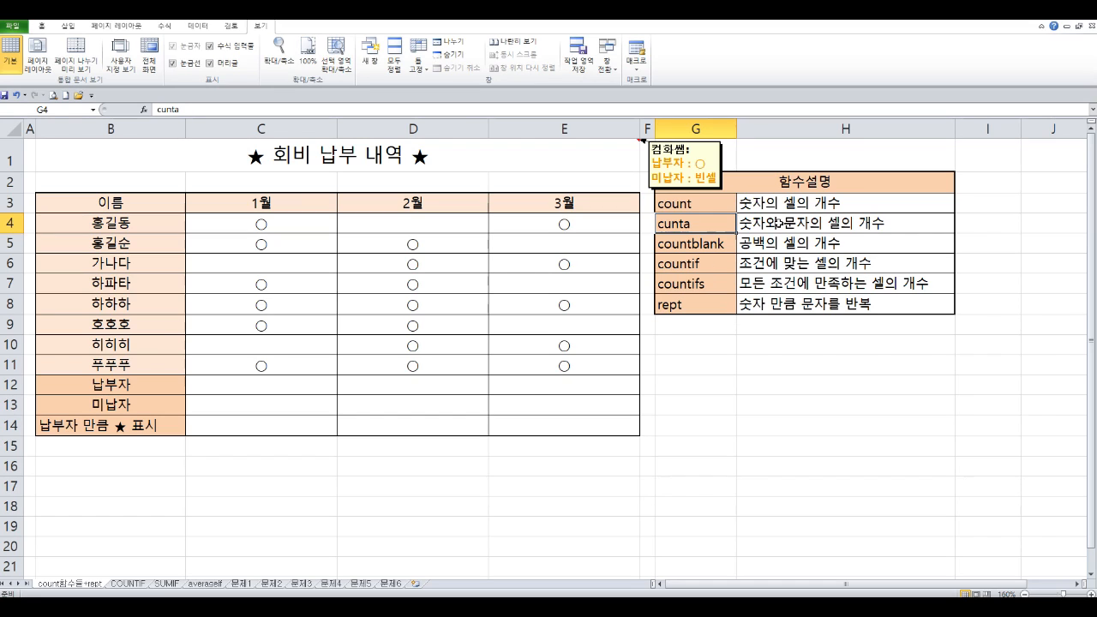
{"action": "left_click", "coordinate": [680, 245]}
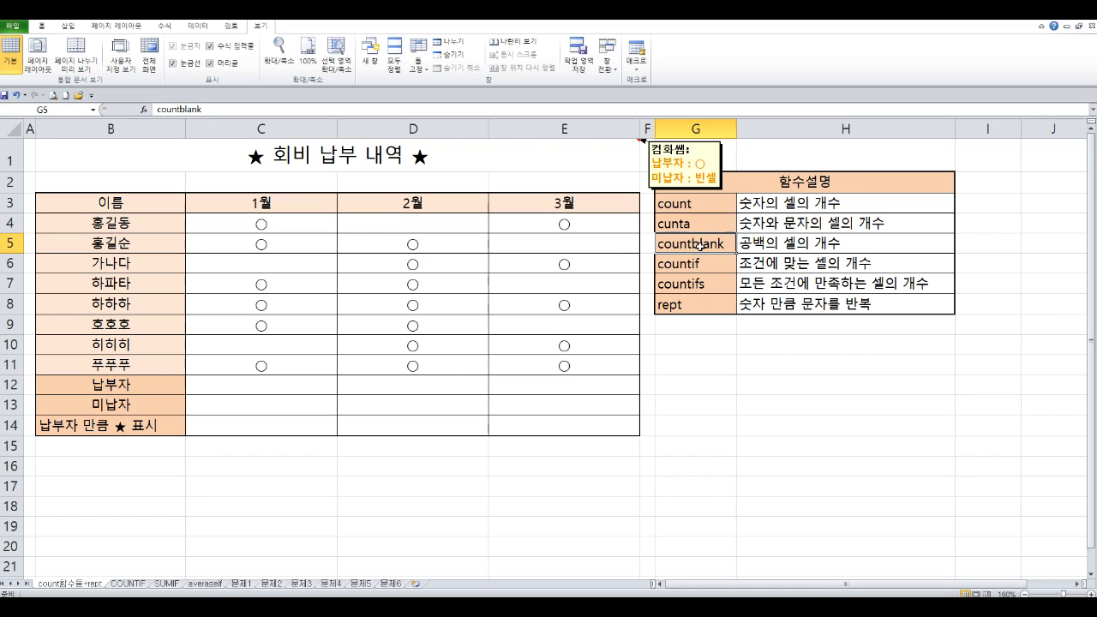
{"action": "double_click", "coordinate": [695, 244]}
{"action": "left_click_drag", "start_coordinate": [695, 244], "coordinate": [726, 244]}
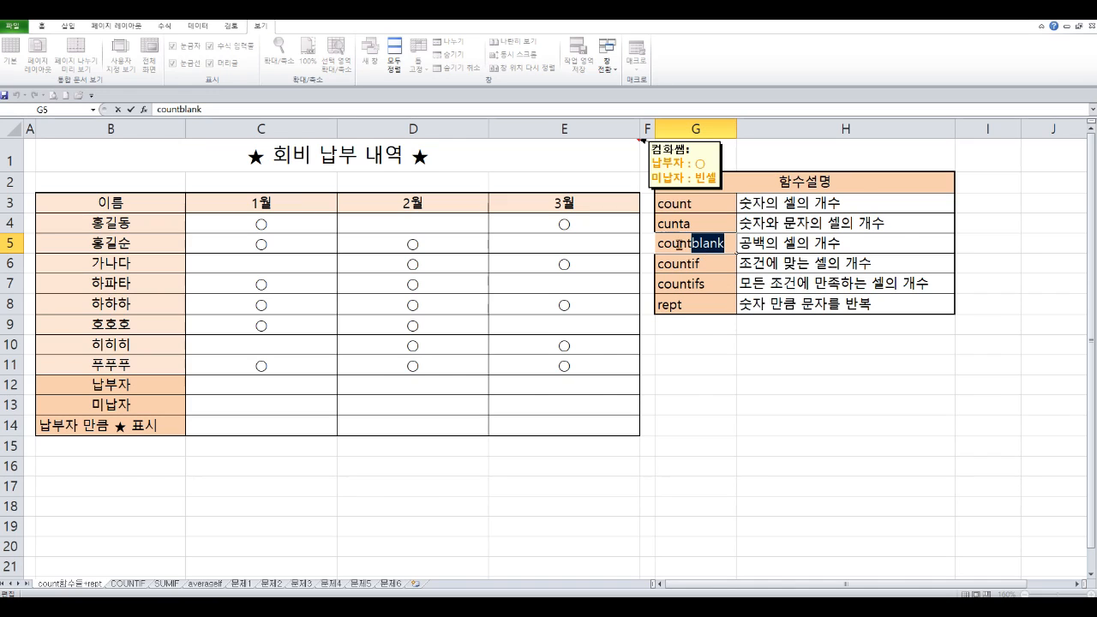
{"action": "left_click_drag", "start_coordinate": [691, 244], "coordinate": [658, 243]}
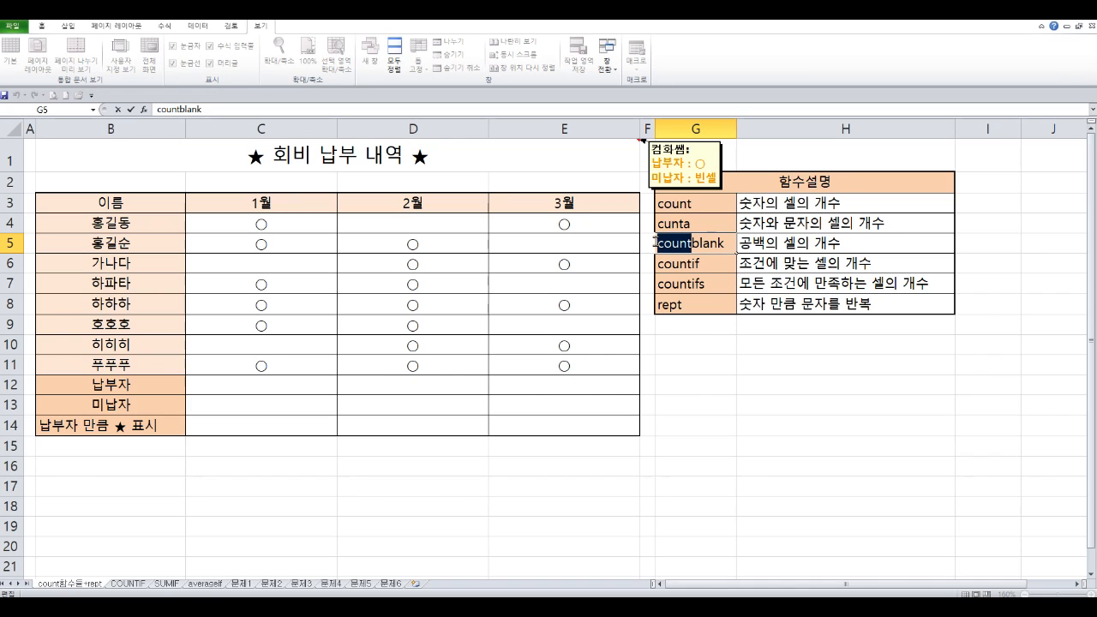
{"action": "left_click", "coordinate": [701, 258]}
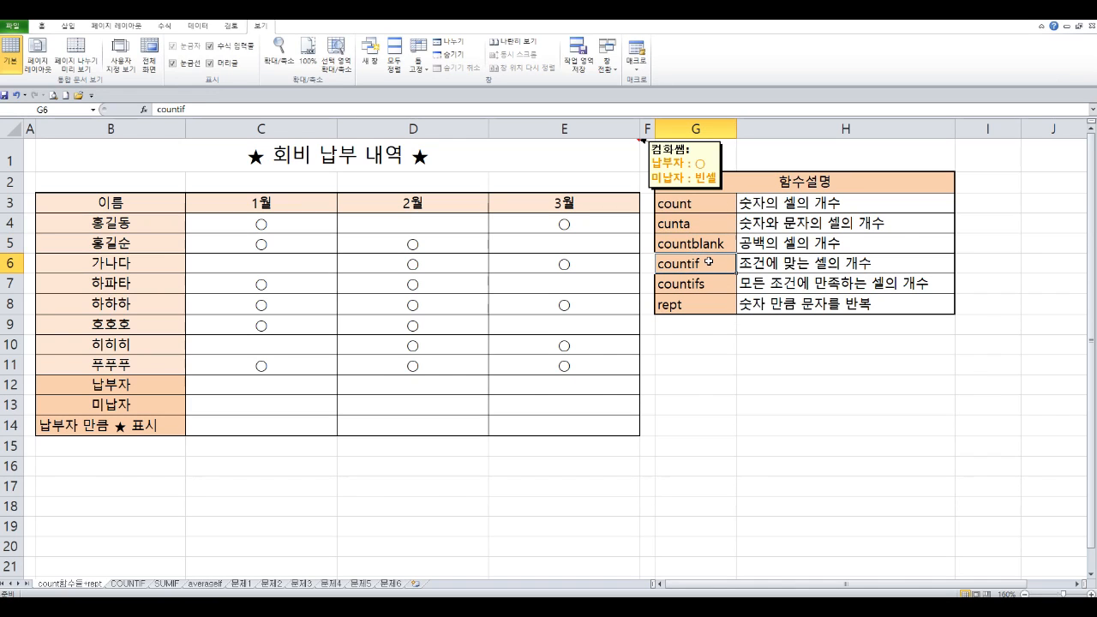
{"action": "double_click", "coordinate": [708, 264]}
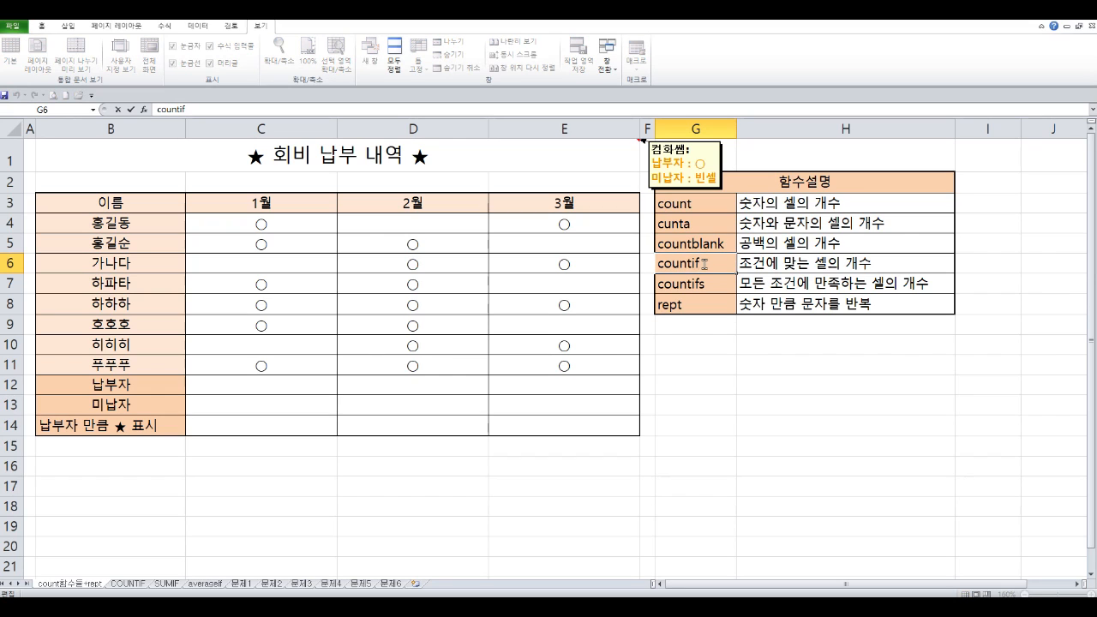
{"action": "left_click_drag", "start_coordinate": [703, 264], "coordinate": [693, 264]}
{"action": "mouse_move", "coordinate": [703, 264]}
{"action": "left_click_drag", "start_coordinate": [692, 264], "coordinate": [638, 261]}
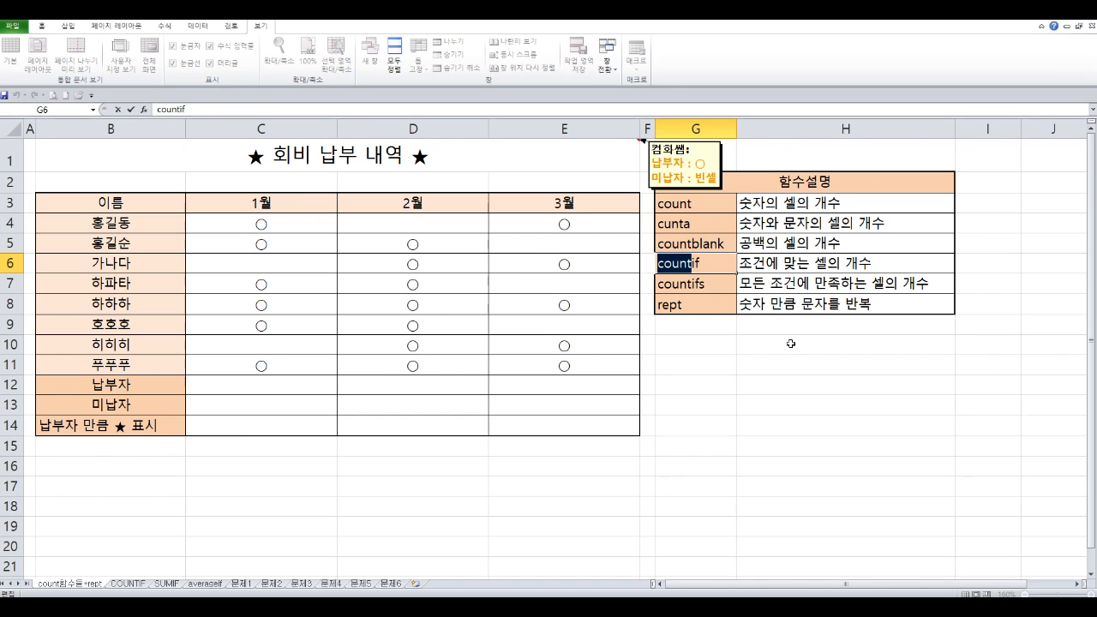
{"action": "left_click", "coordinate": [710, 288]}
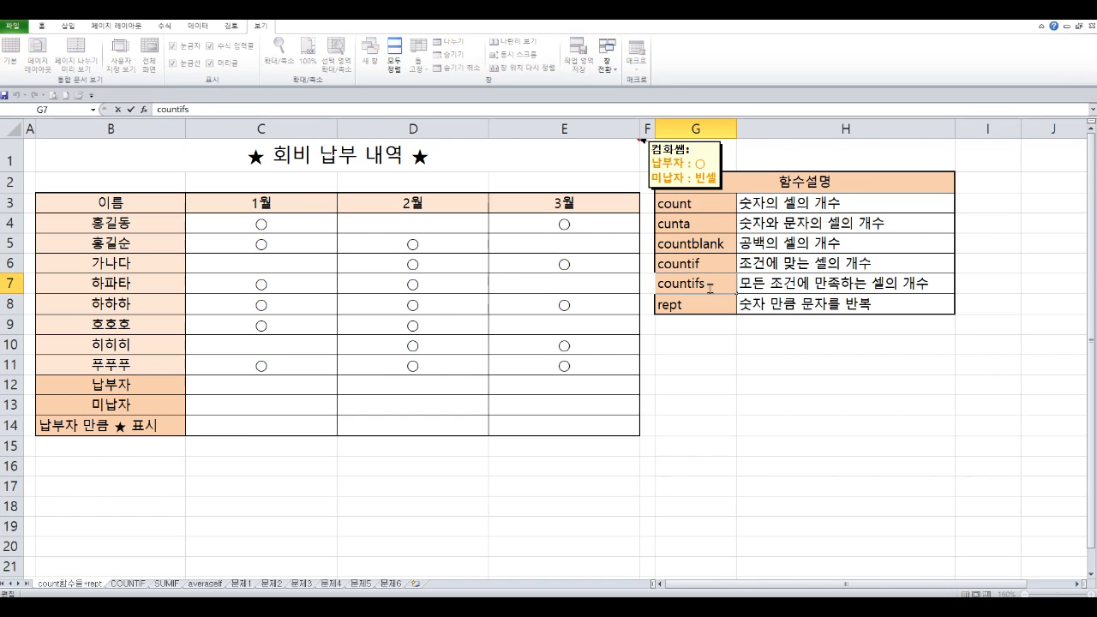
{"action": "left_click_drag", "start_coordinate": [710, 288], "coordinate": [695, 283]}
{"action": "left_click_drag", "start_coordinate": [691, 284], "coordinate": [658, 284]}
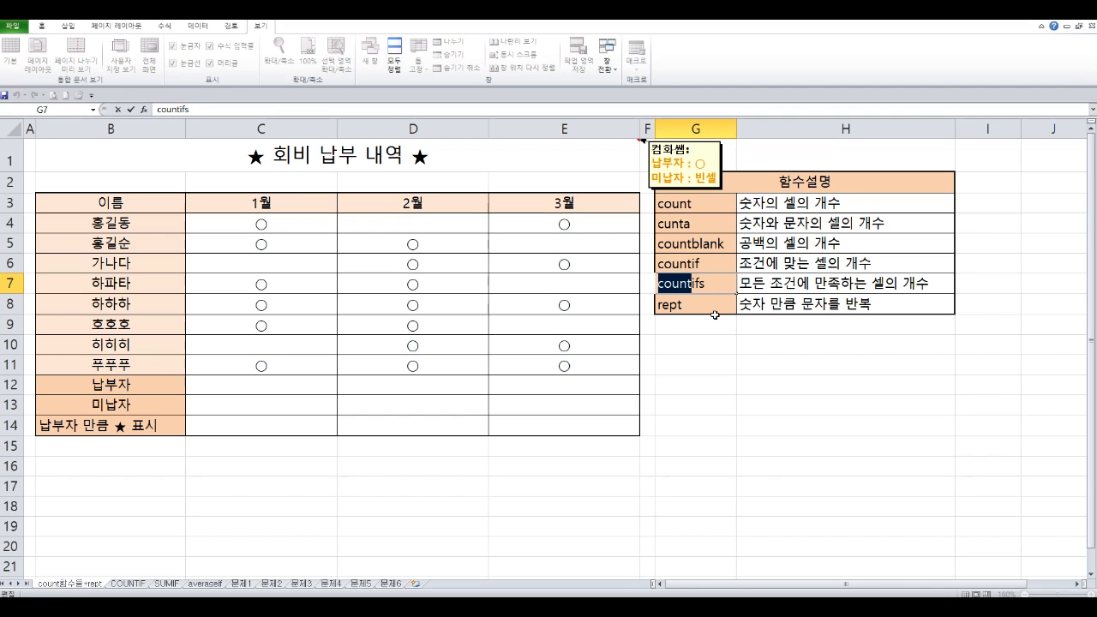
{"action": "left_click", "coordinate": [694, 307]}
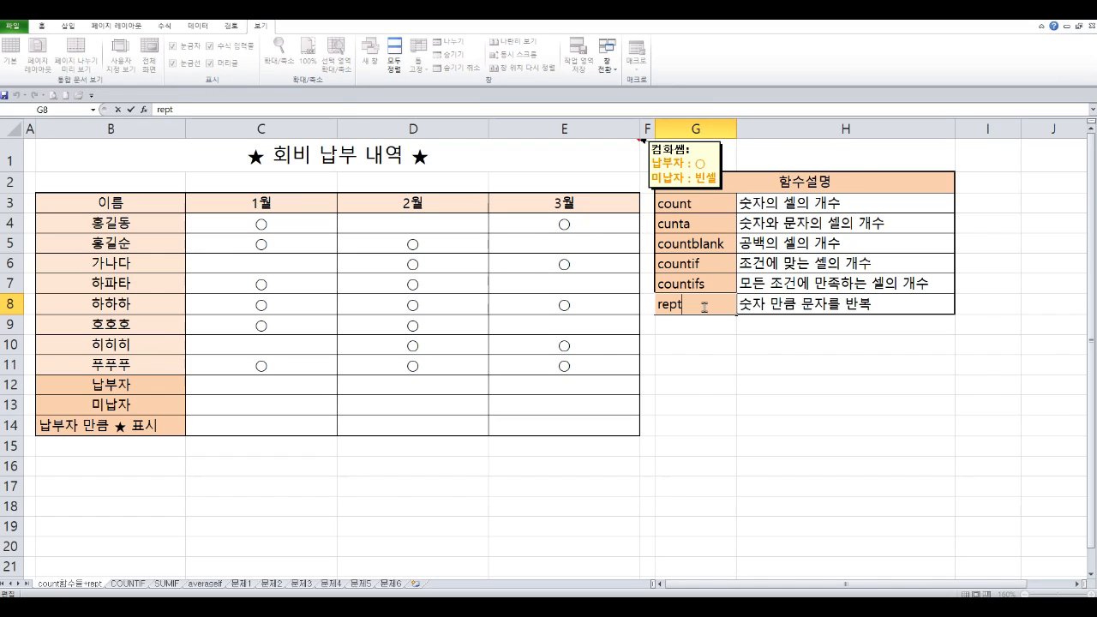
{"action": "left_click_drag", "start_coordinate": [704, 307], "coordinate": [645, 301]}
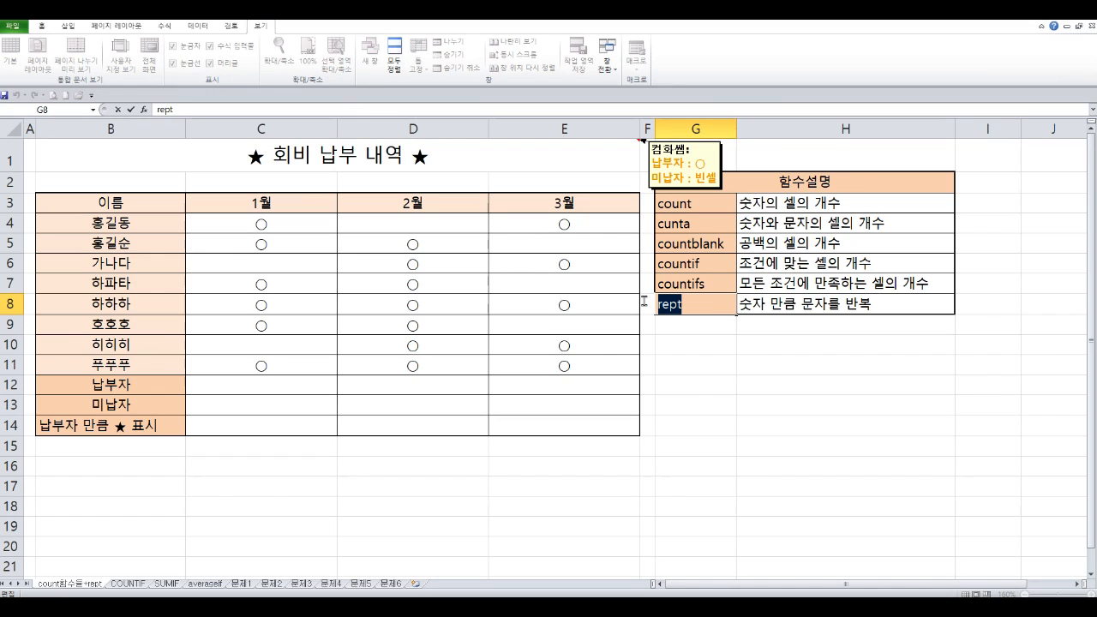
{"action": "left_click", "coordinate": [701, 358]}
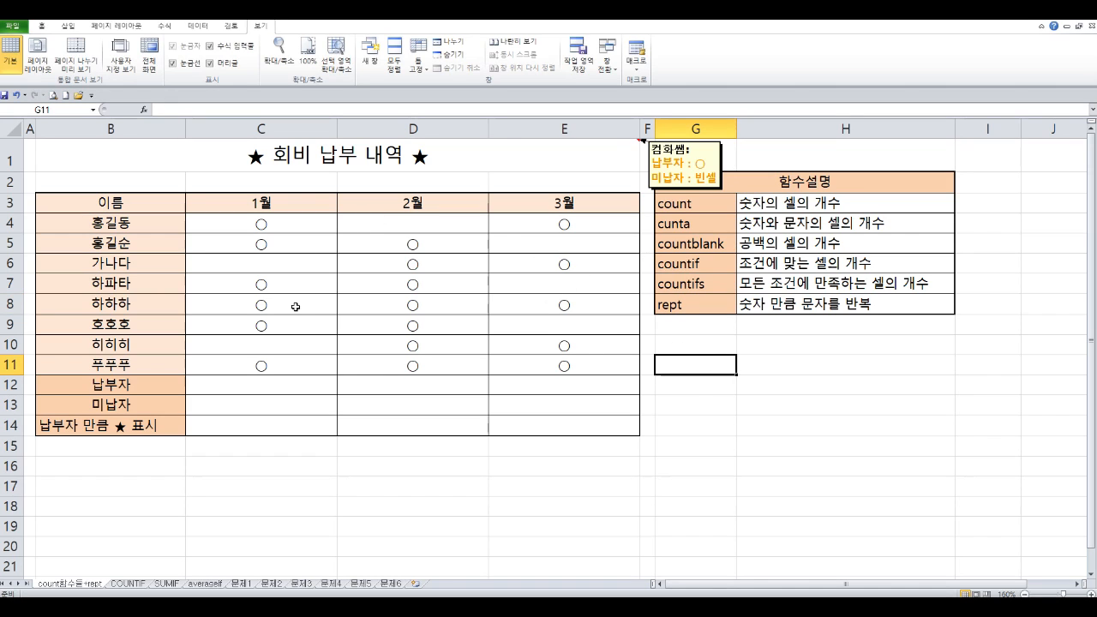
Enter =count(C4:C11) in cell C12 for January's 납부자 count.
{"action": "left_click", "coordinate": [262, 390]}
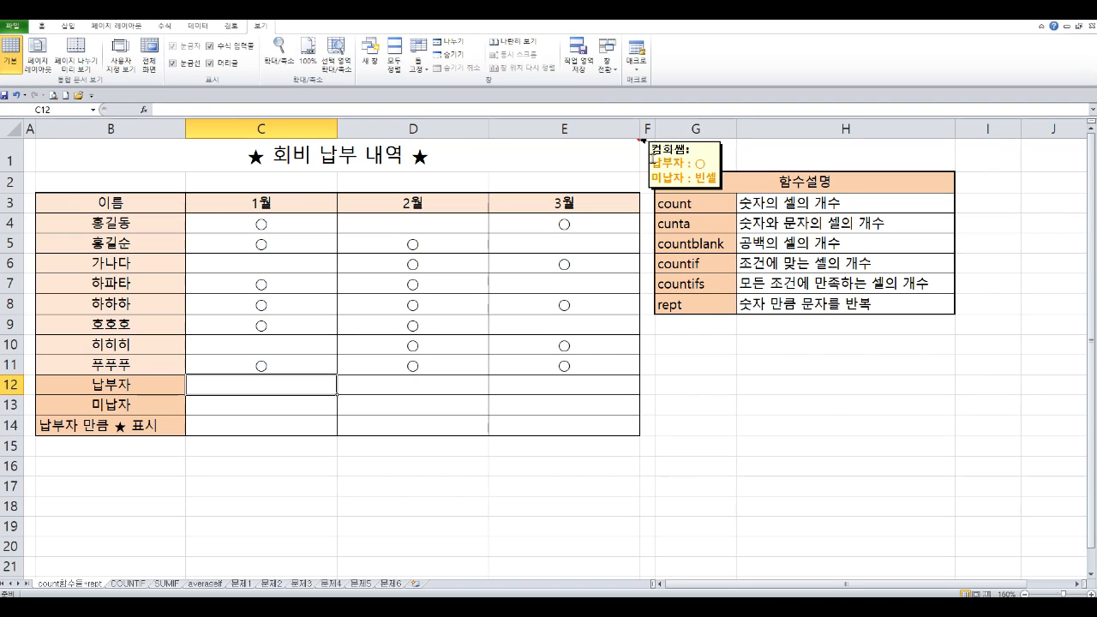
{"action": "left_click", "coordinate": [657, 164]}
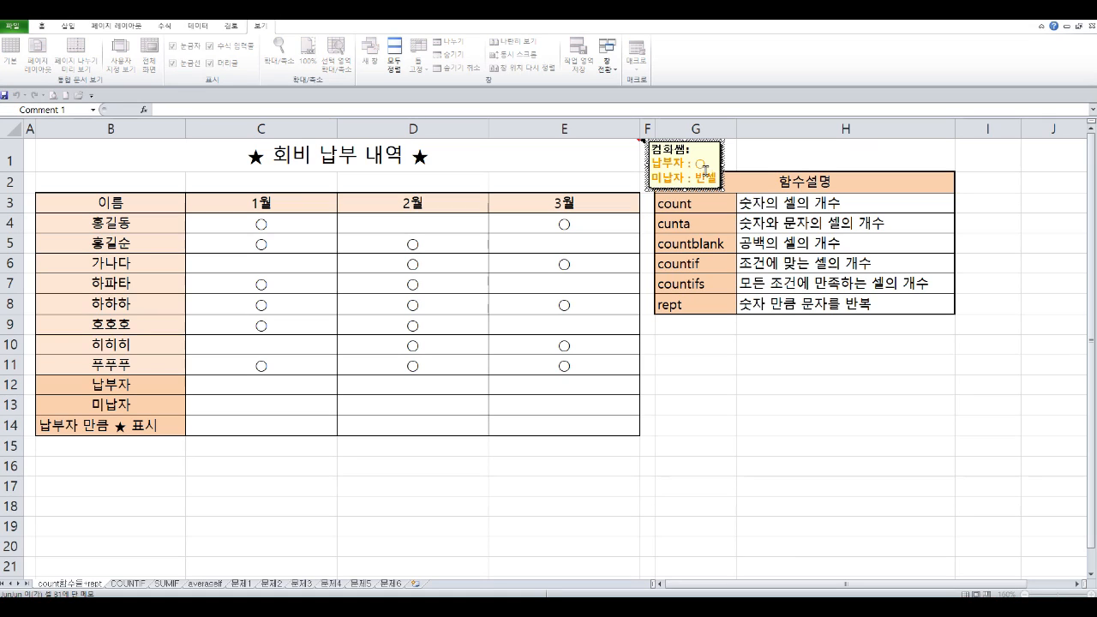
{"action": "left_click", "coordinate": [254, 390]}
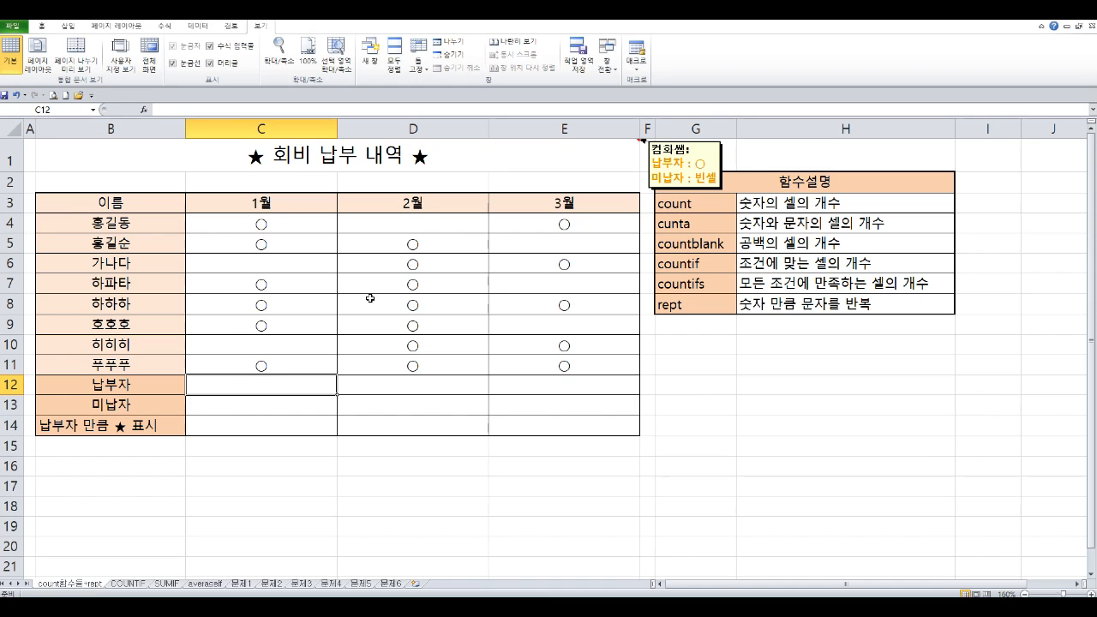
{"action": "type", "text": "=count("}
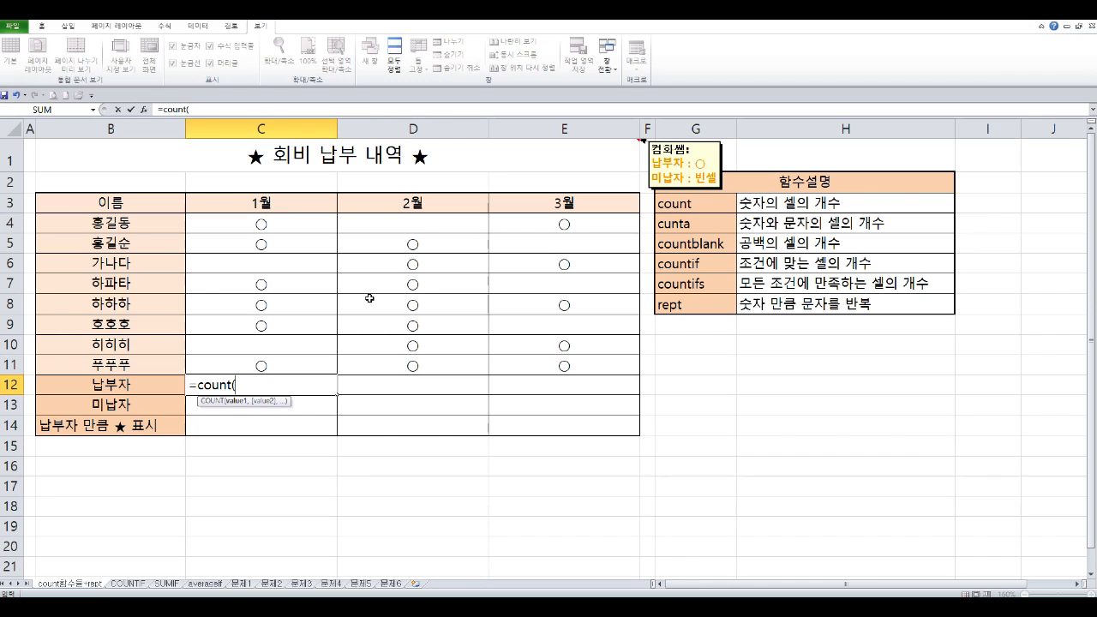
{"action": "left_click_drag", "start_coordinate": [277, 219], "coordinate": [277, 375]}
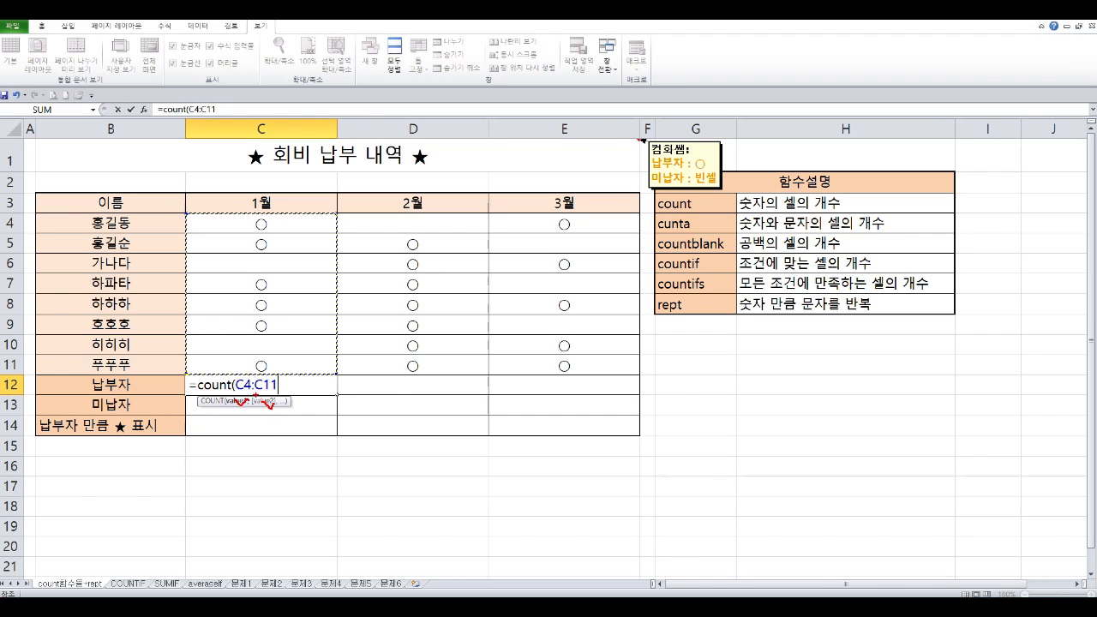
{"action": "mouse_move", "coordinate": [265, 395]}
{"action": "left_mouse_down"}
{"action": "mouse_move", "coordinate": [240, 374]}
{"action": "mouse_move", "coordinate": [280, 381]}
{"action": "left_mouse_up"}
{"action": "key", "text": "Escape"}
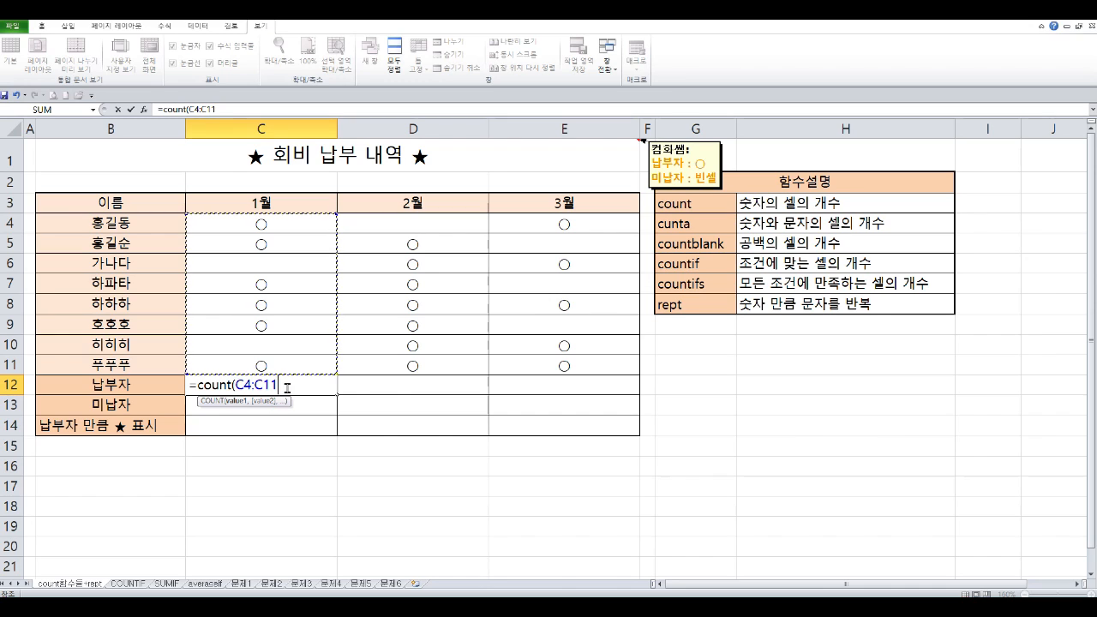
{"action": "type", "text": ")"}
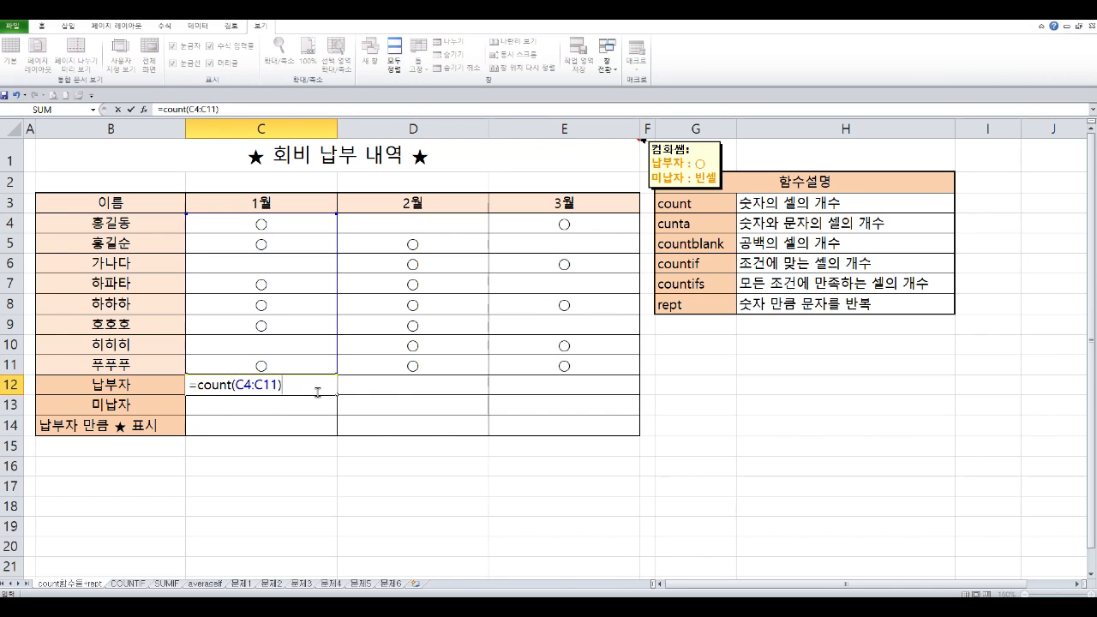
{"action": "key", "text": "Return"}
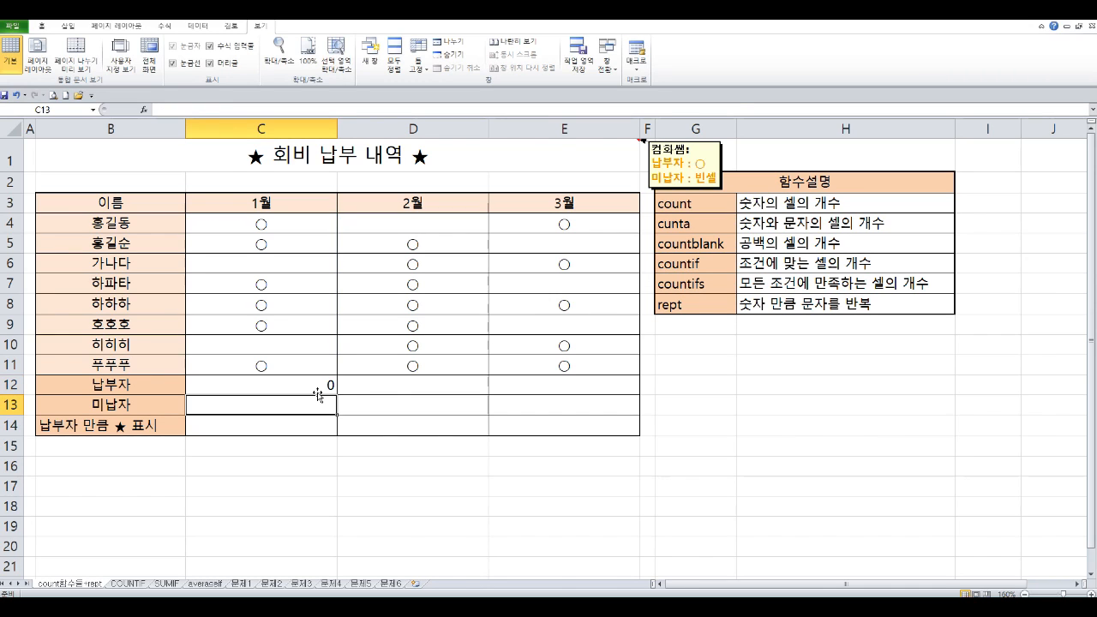
Re-enter the January mark in cell C11 as the special character ○, converted from ㅁ.
{"action": "left_click", "coordinate": [275, 380]}
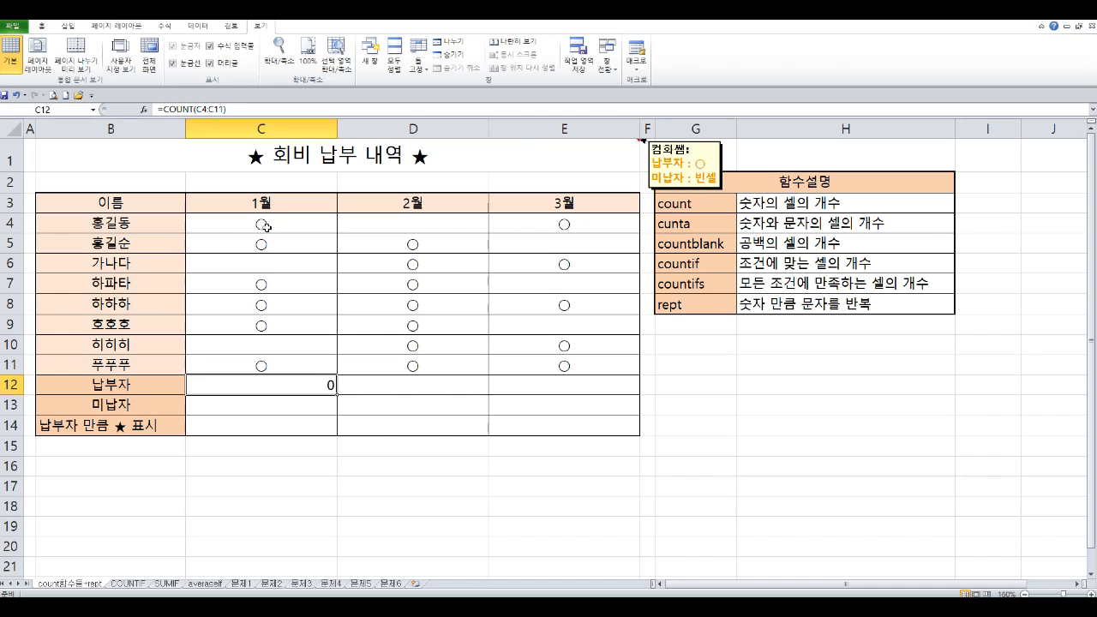
{"action": "left_click_drag", "start_coordinate": [265, 244], "coordinate": [282, 354]}
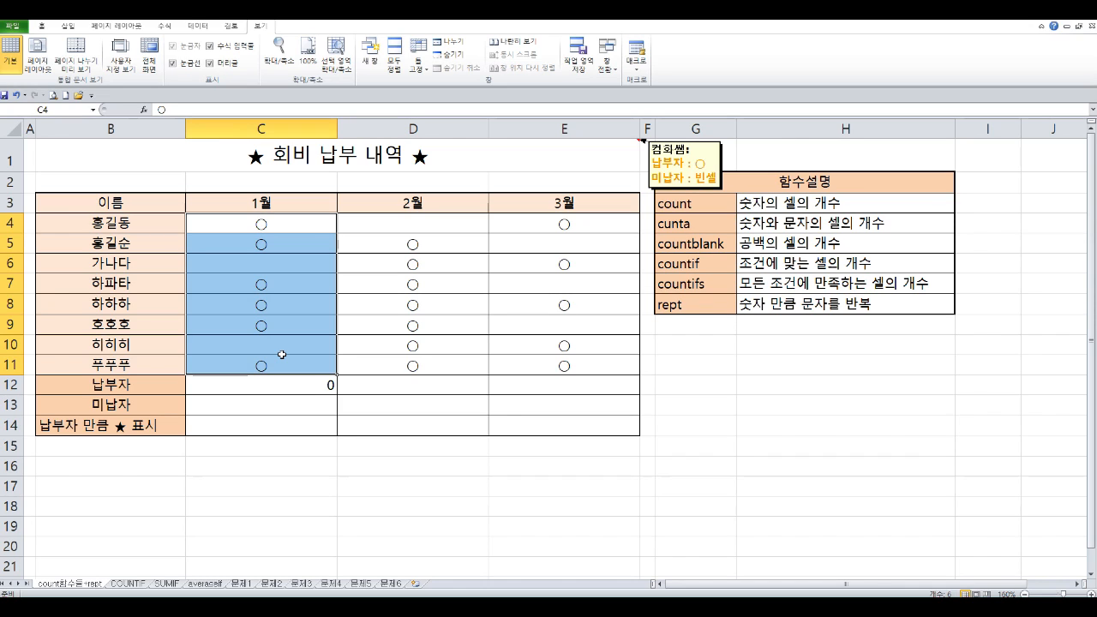
{"action": "left_click", "coordinate": [276, 399]}
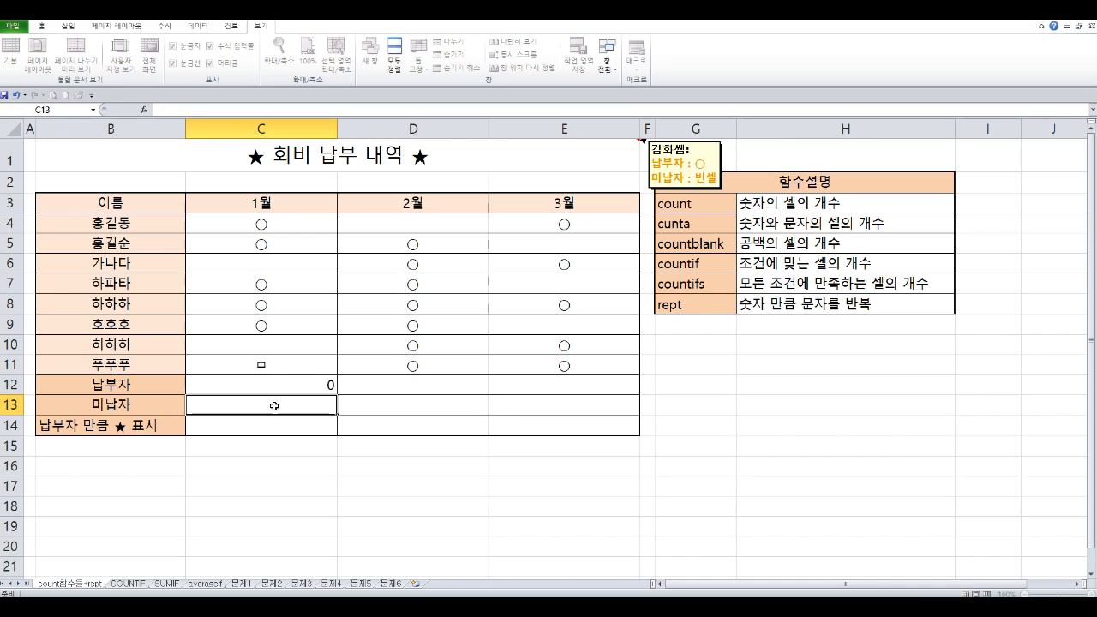
{"action": "left_click", "coordinate": [262, 365]}
{"action": "type", "text": "ㅁ"}
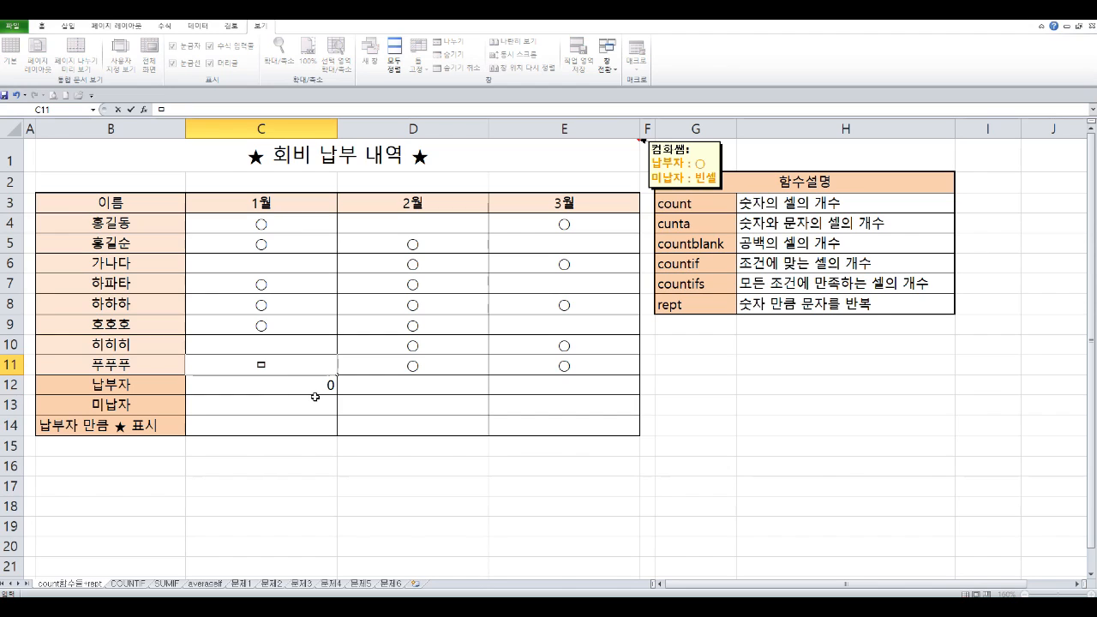
{"action": "key", "text": "Hangul_Hanja"}
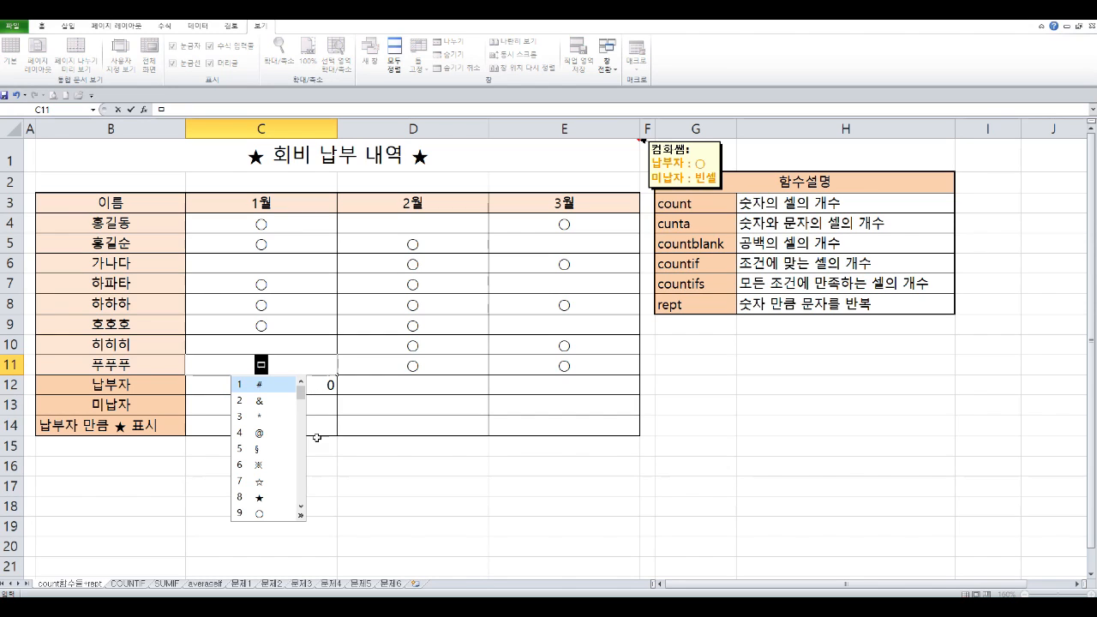
{"action": "left_click", "coordinate": [300, 516]}
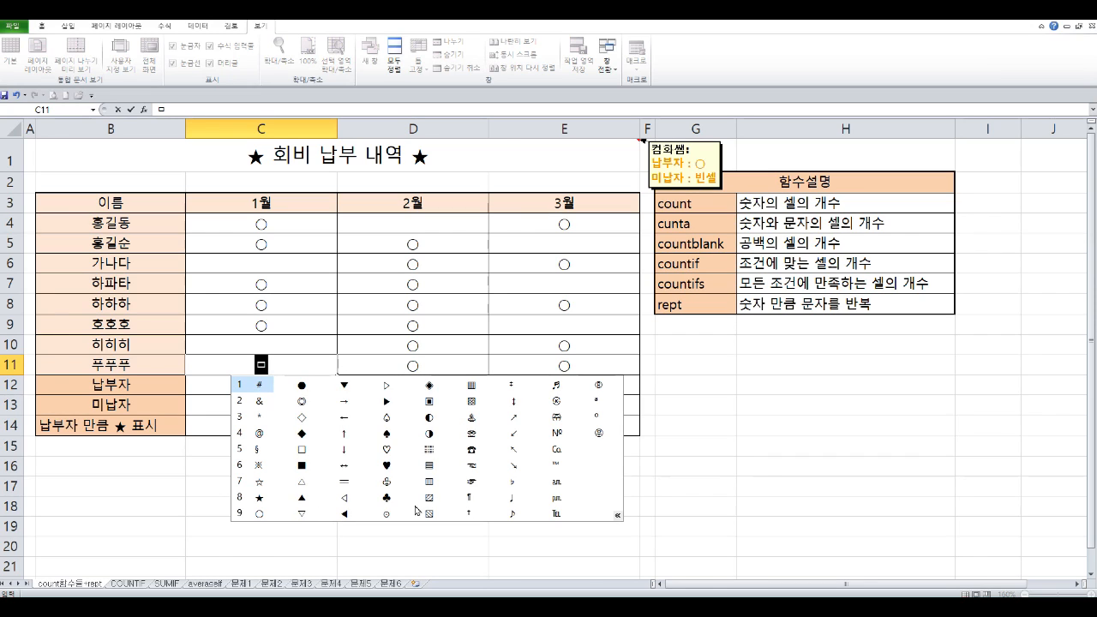
{"action": "left_click", "coordinate": [259, 514]}
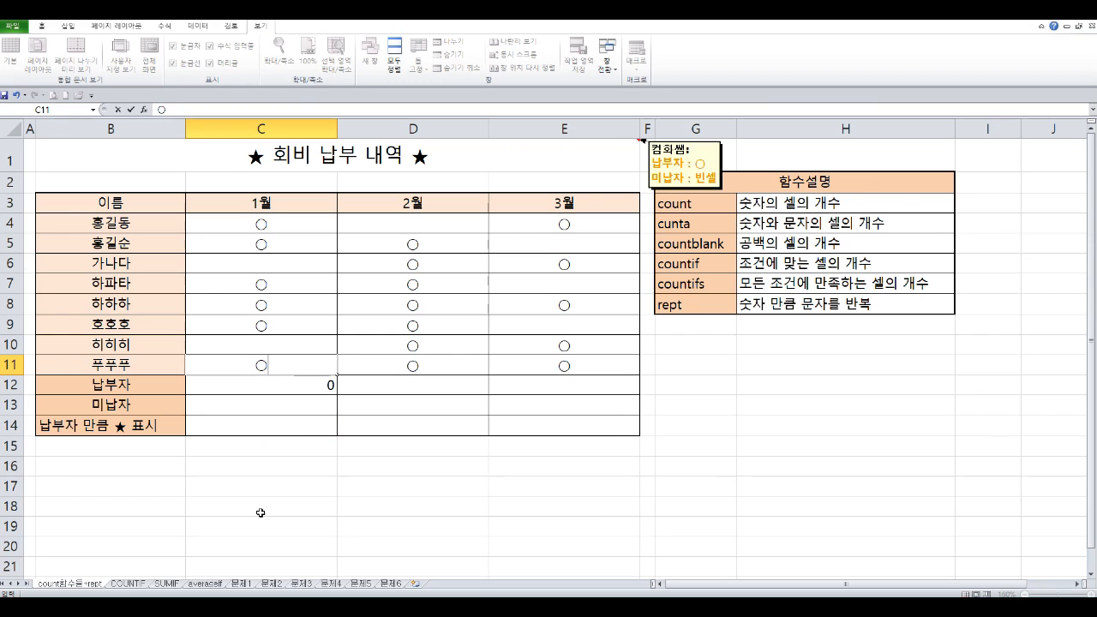
{"action": "key", "text": "Return"}
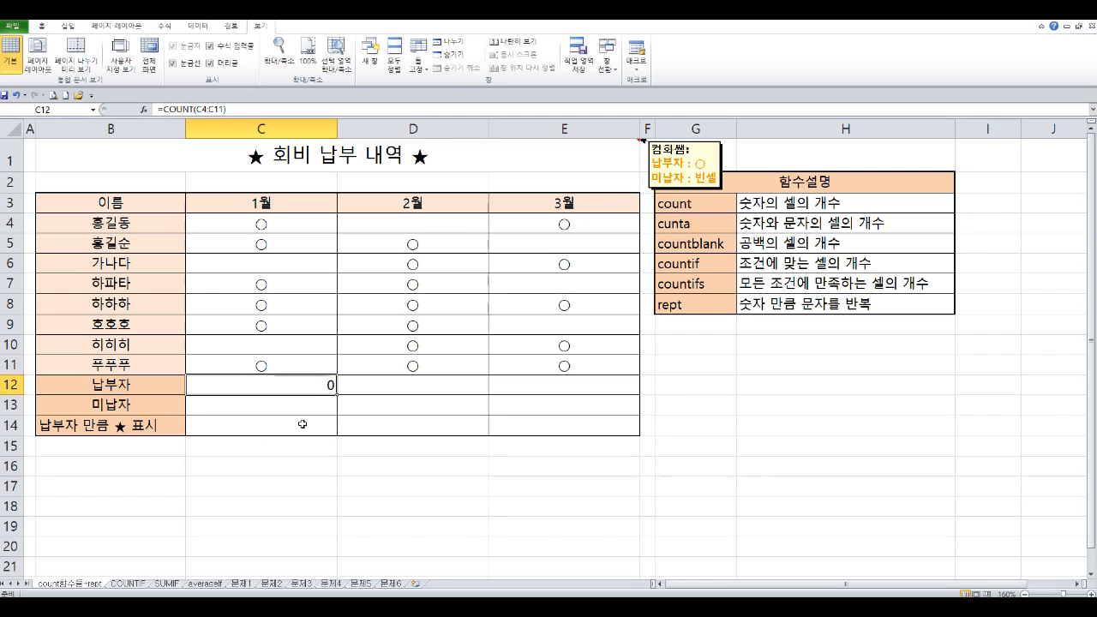
Replace the formula in C12 with =counta(C4:C11) for January's 납부자 count.
{"action": "key", "text": "Delete"}
{"action": "type", "text": "="}
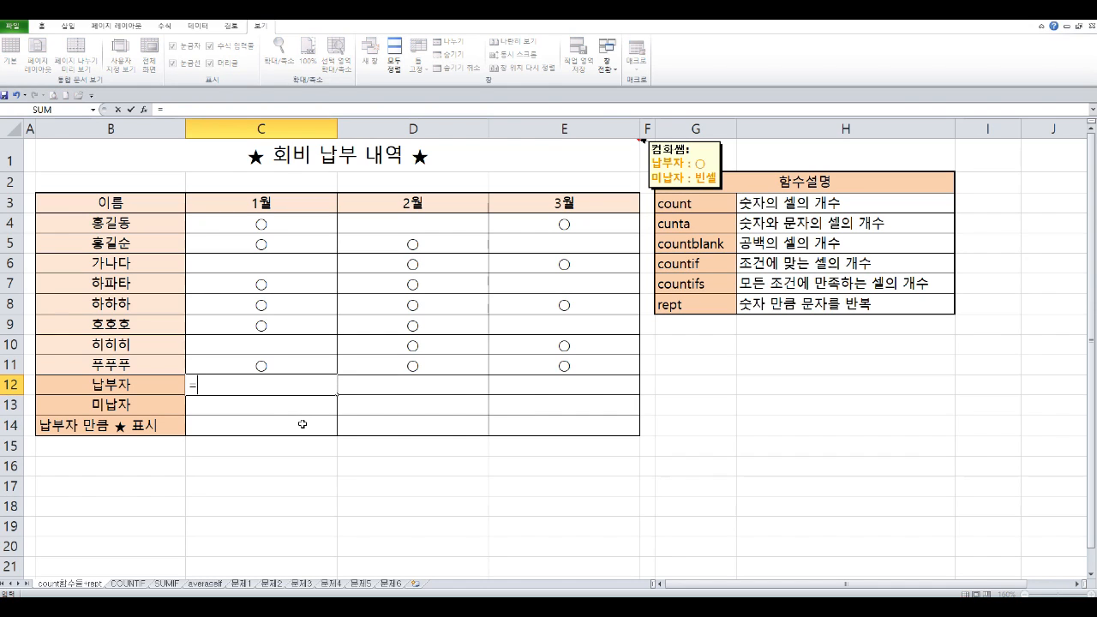
{"action": "type", "text": "count"}
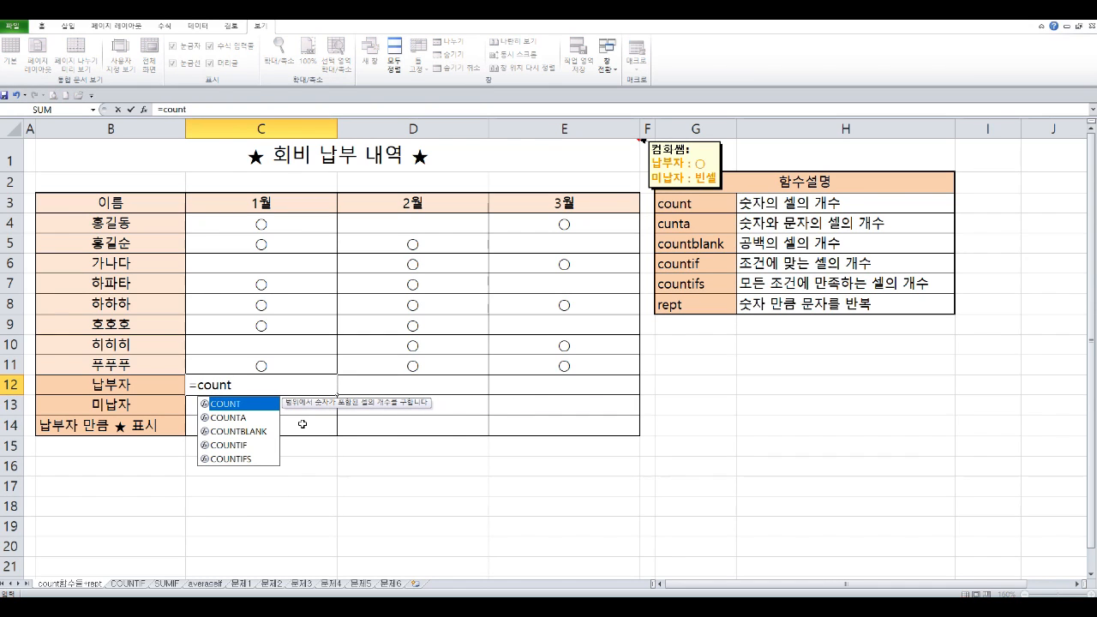
{"action": "type", "text": "a("}
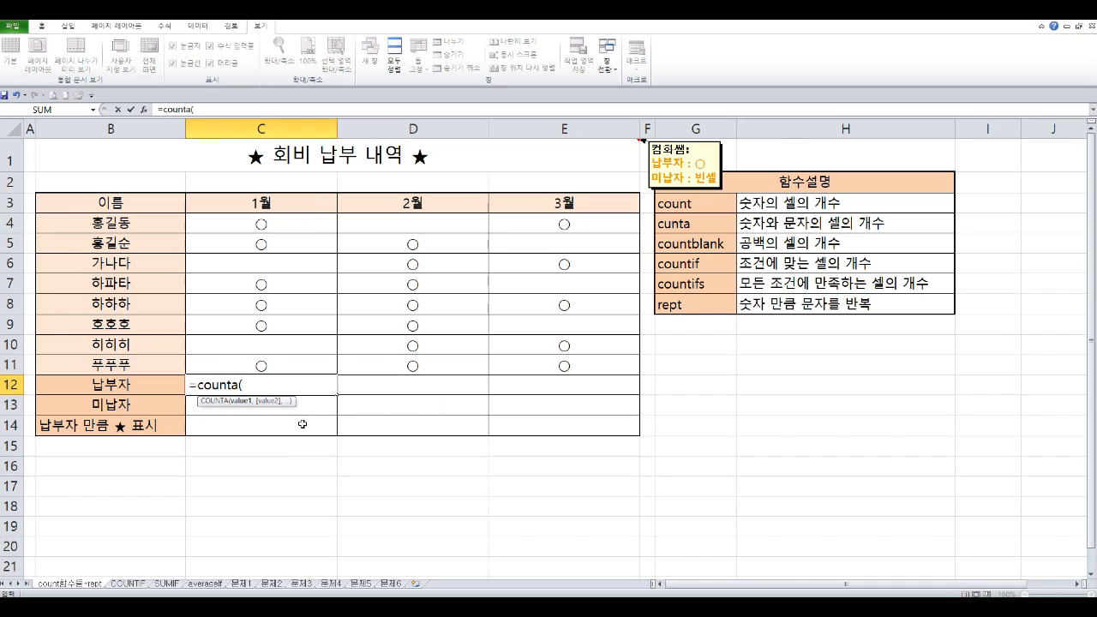
{"action": "left_click_drag", "start_coordinate": [243, 230], "coordinate": [244, 367]}
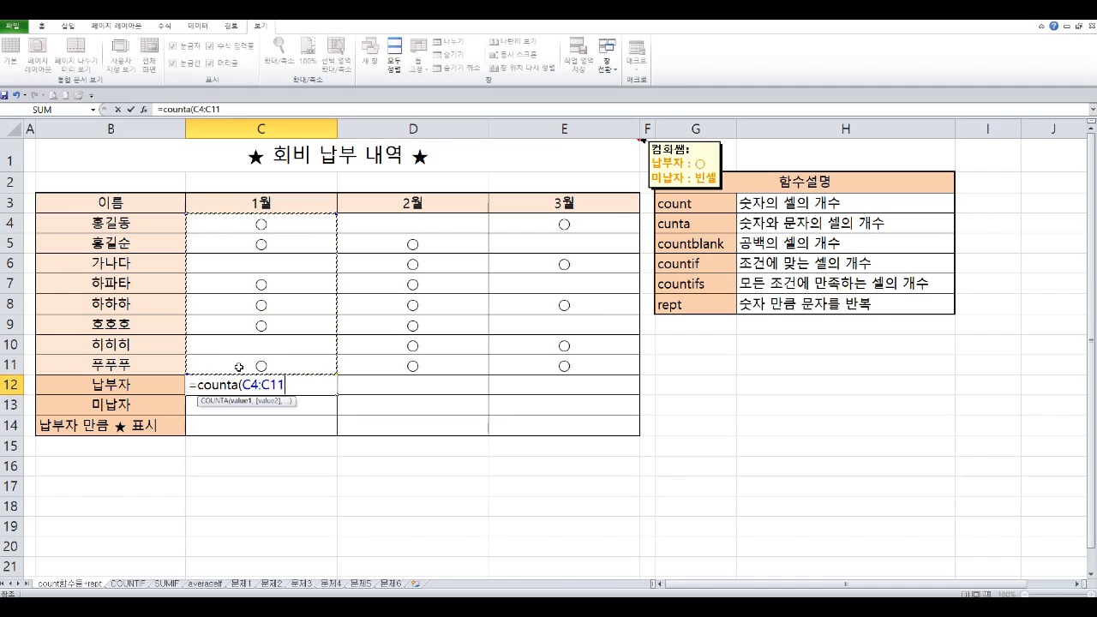
{"action": "type", "text": ")"}
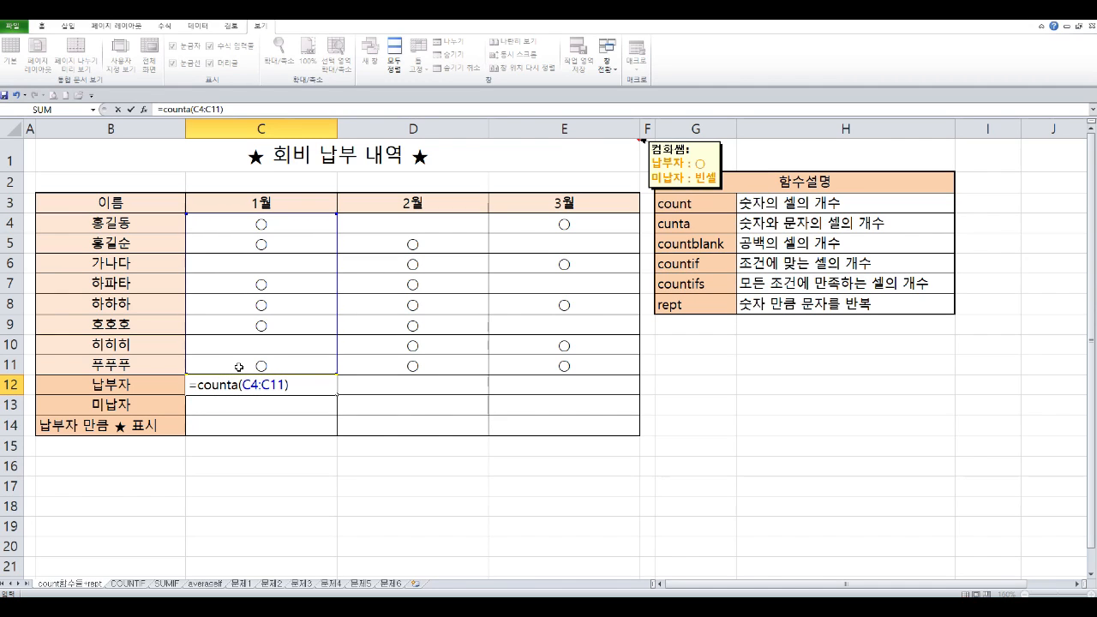
{"action": "key", "text": "Return"}
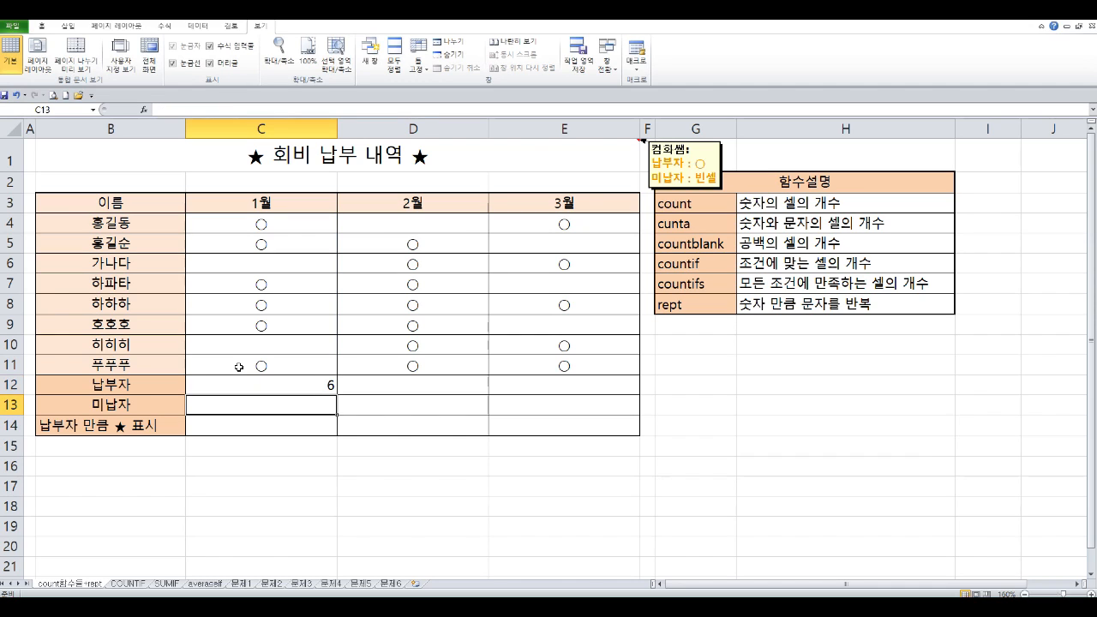
Check January's ○ cells against the 납부자 count, and fill the COUNTA formula from C12 across to E12.
{"action": "left_click", "coordinate": [278, 227]}
{"action": "left_click", "coordinate": [281, 245]}
{"action": "left_click", "coordinate": [273, 287]}
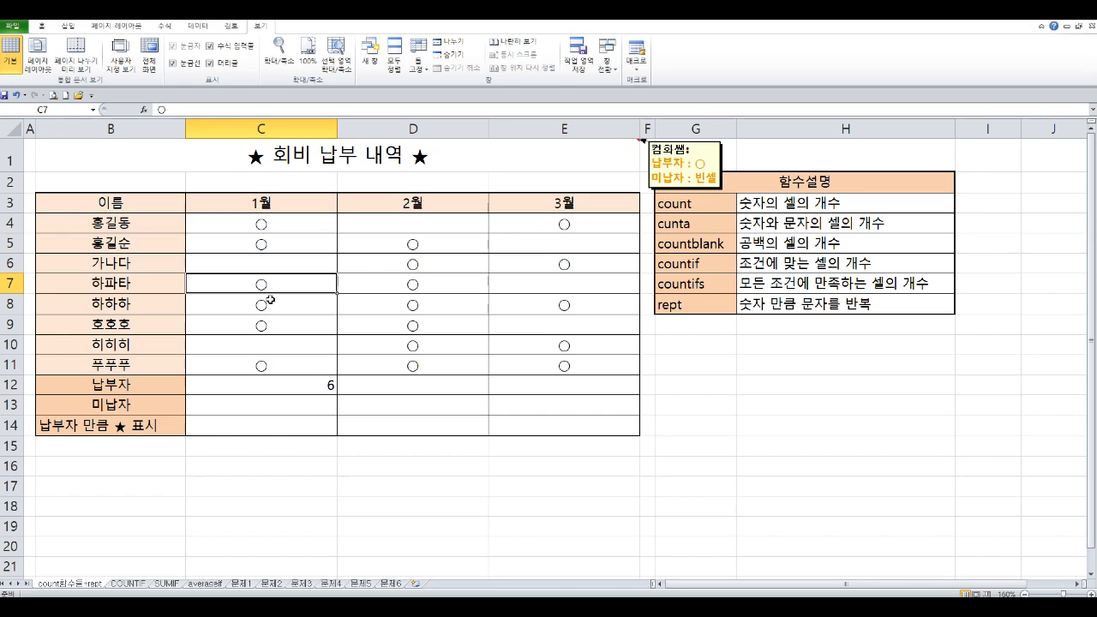
{"action": "left_click", "coordinate": [269, 302]}
{"action": "left_click", "coordinate": [269, 325]}
{"action": "left_click", "coordinate": [270, 366]}
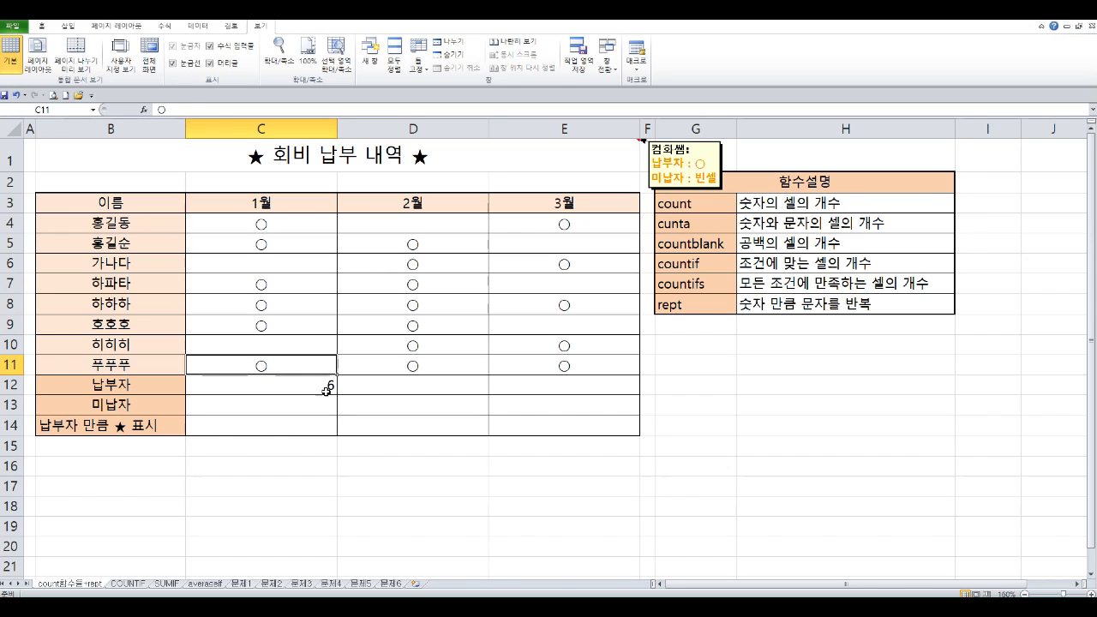
{"action": "left_click", "coordinate": [323, 390]}
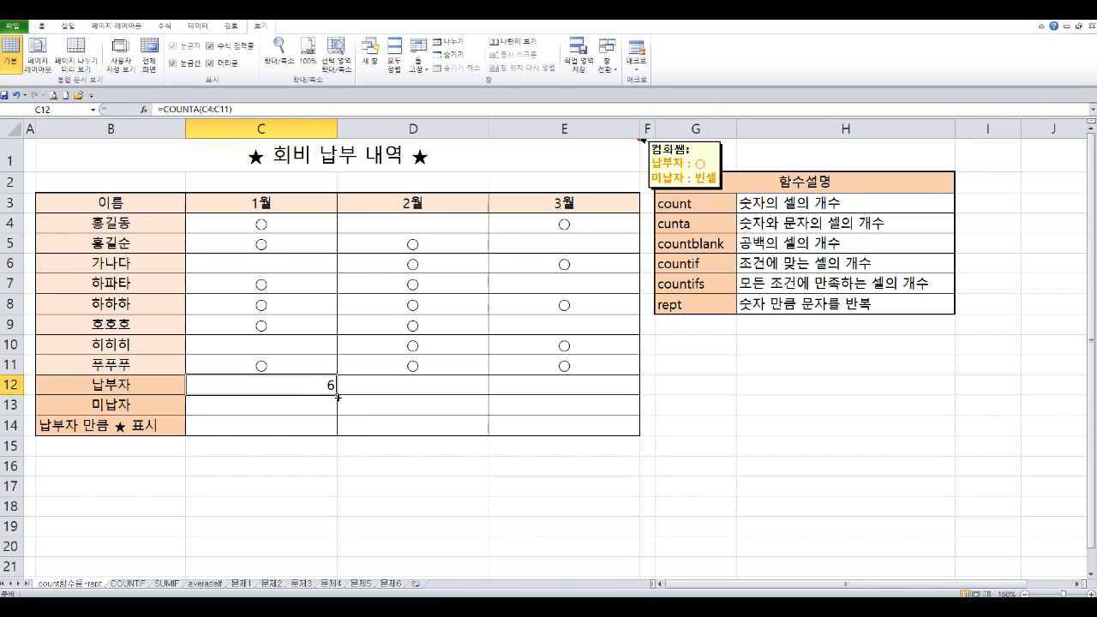
{"action": "left_click_drag", "start_coordinate": [338, 396], "coordinate": [639, 396]}
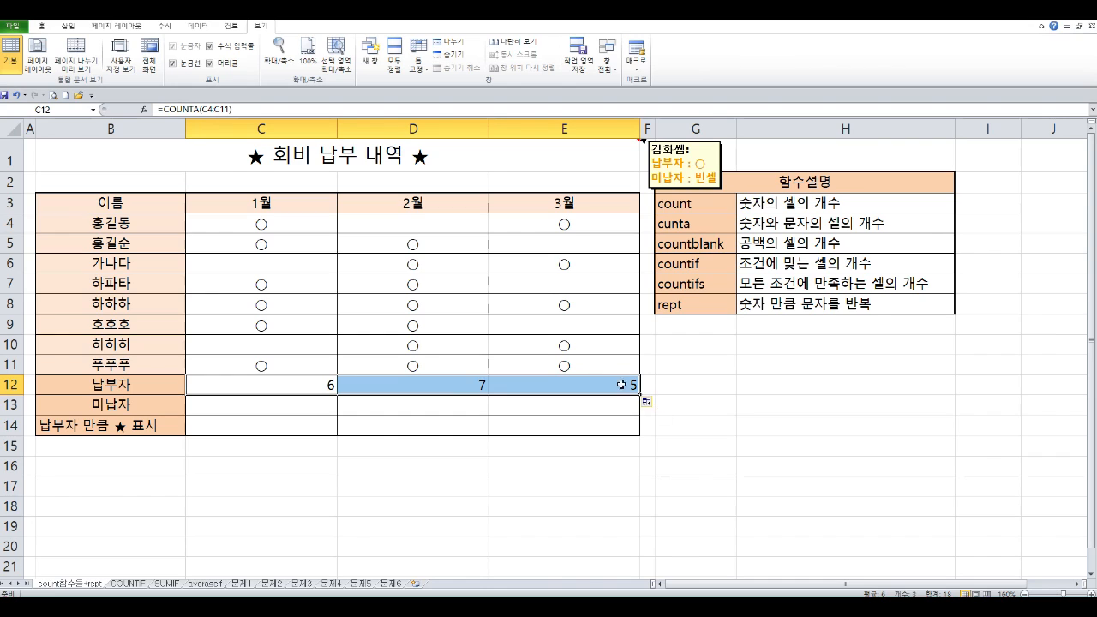
Check January's blank cells and enter =countblank(C4:C11) in C13 for the month's 미납자 count.
{"action": "left_click", "coordinate": [284, 409]}
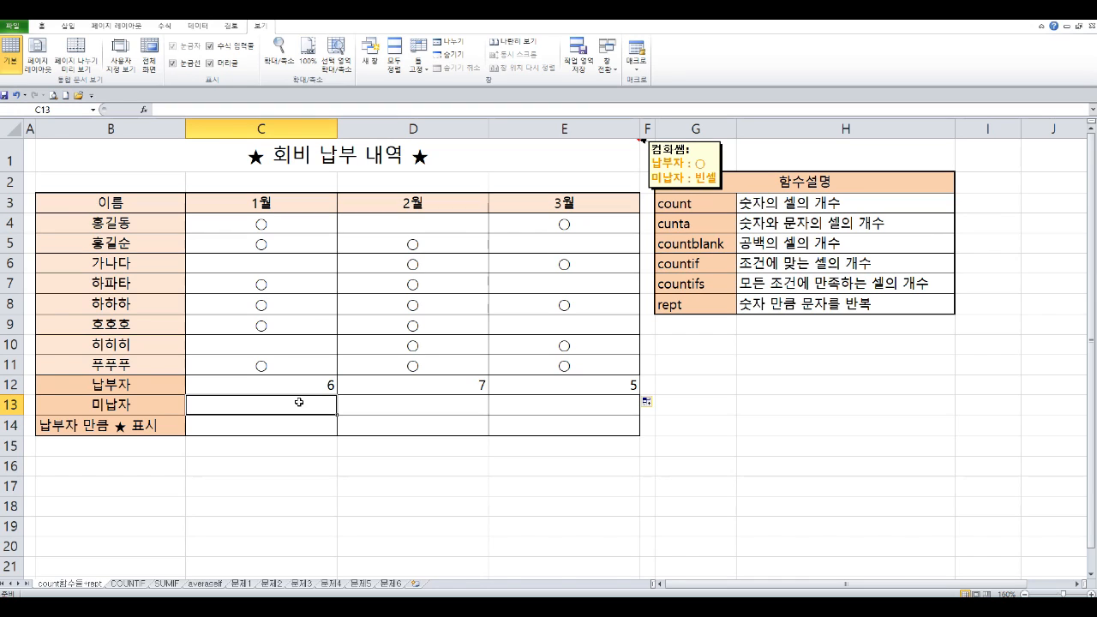
{"action": "left_click", "coordinate": [274, 265]}
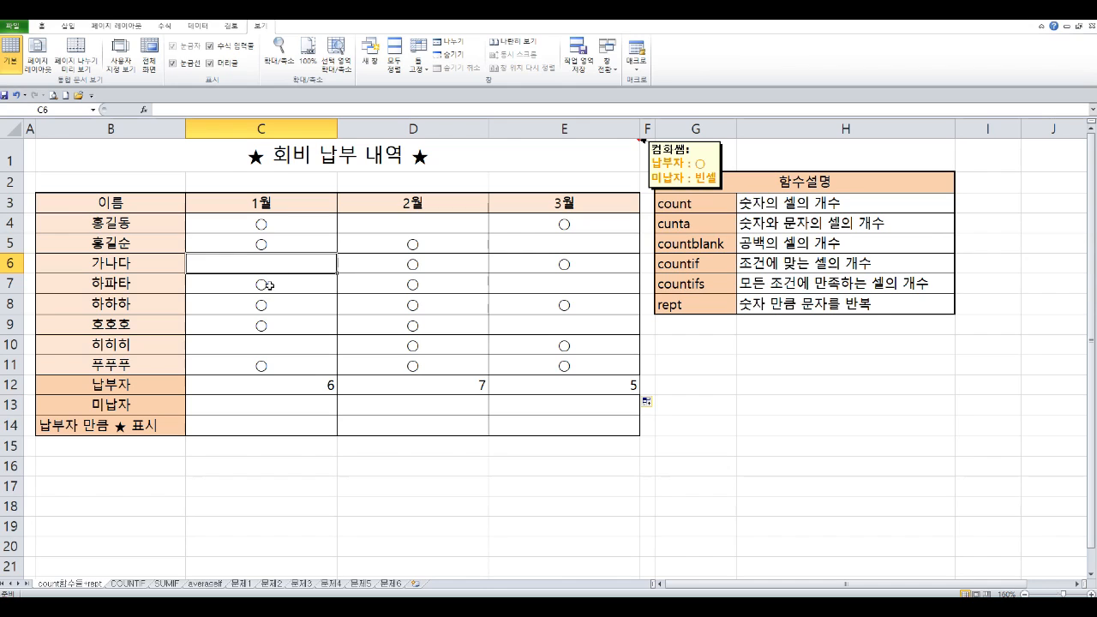
{"action": "left_click", "coordinate": [262, 346]}
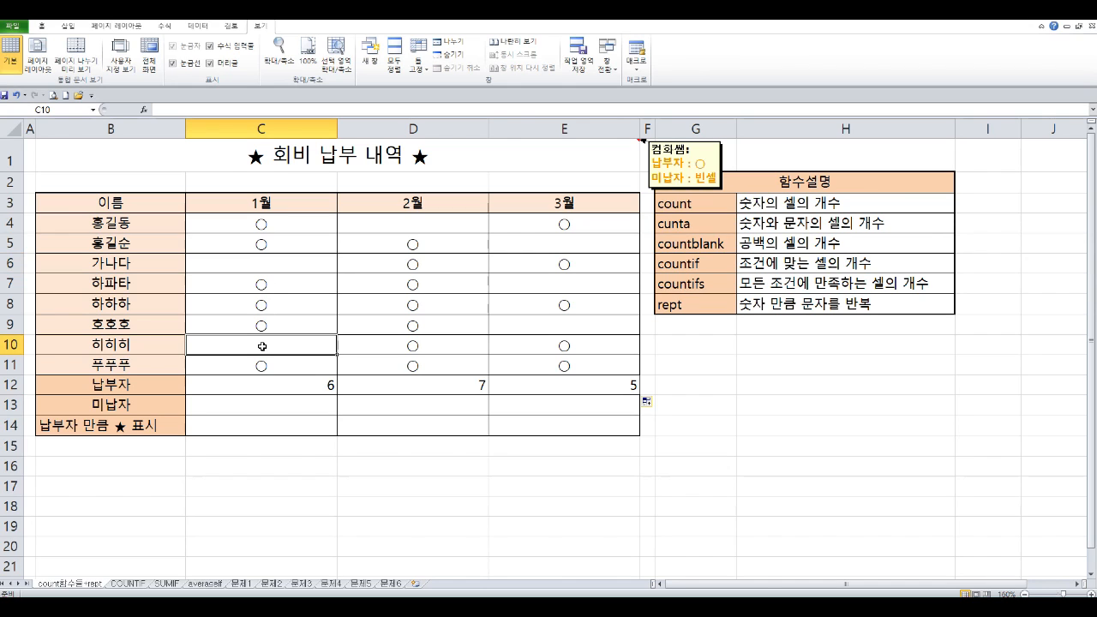
{"action": "left_click", "coordinate": [275, 268]}
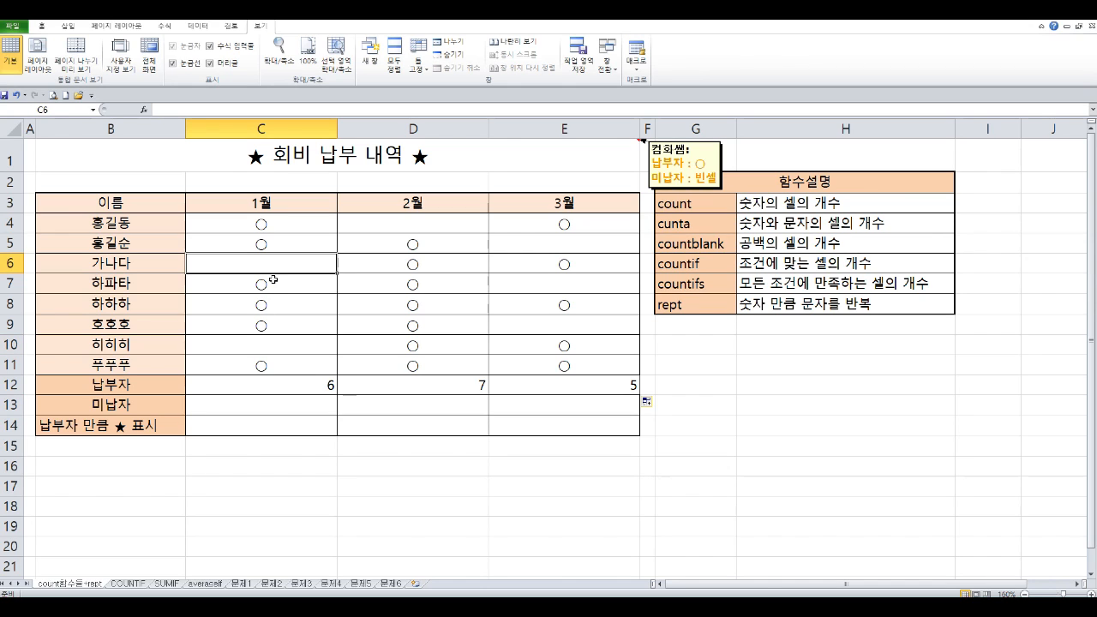
{"action": "left_click", "coordinate": [276, 346]}
{"action": "left_click", "coordinate": [275, 408]}
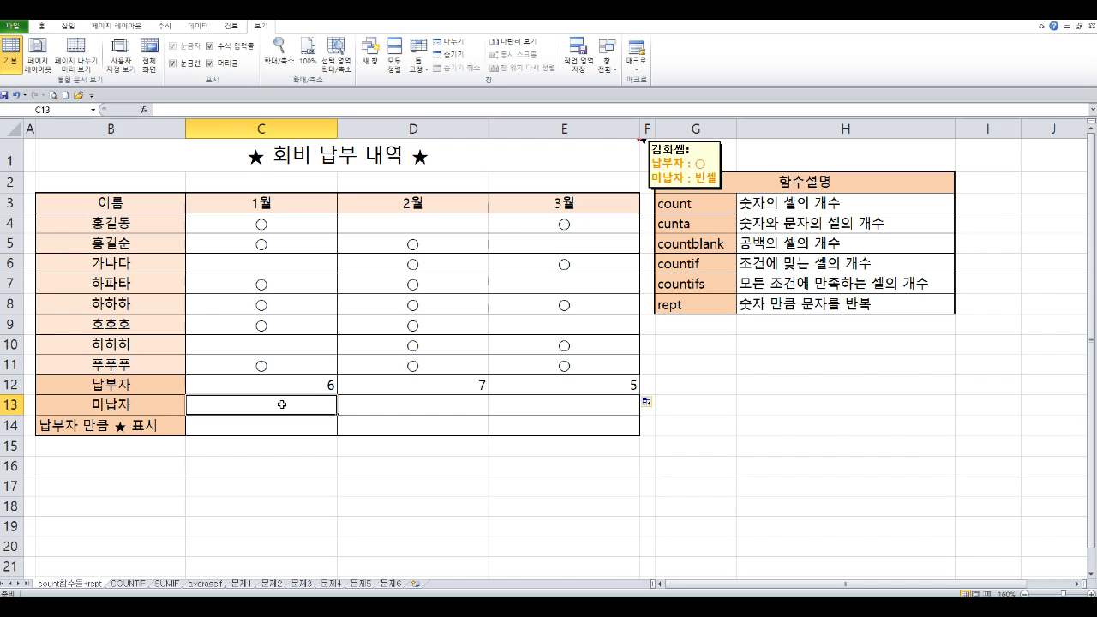
{"action": "type", "text": "=count"}
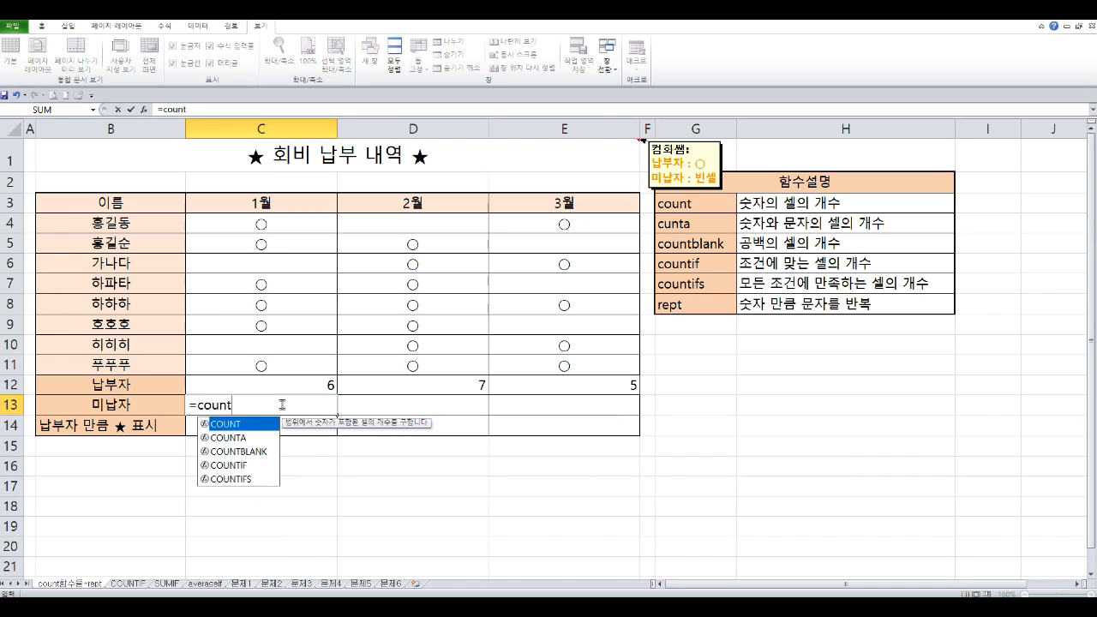
{"action": "type", "text": "b"}
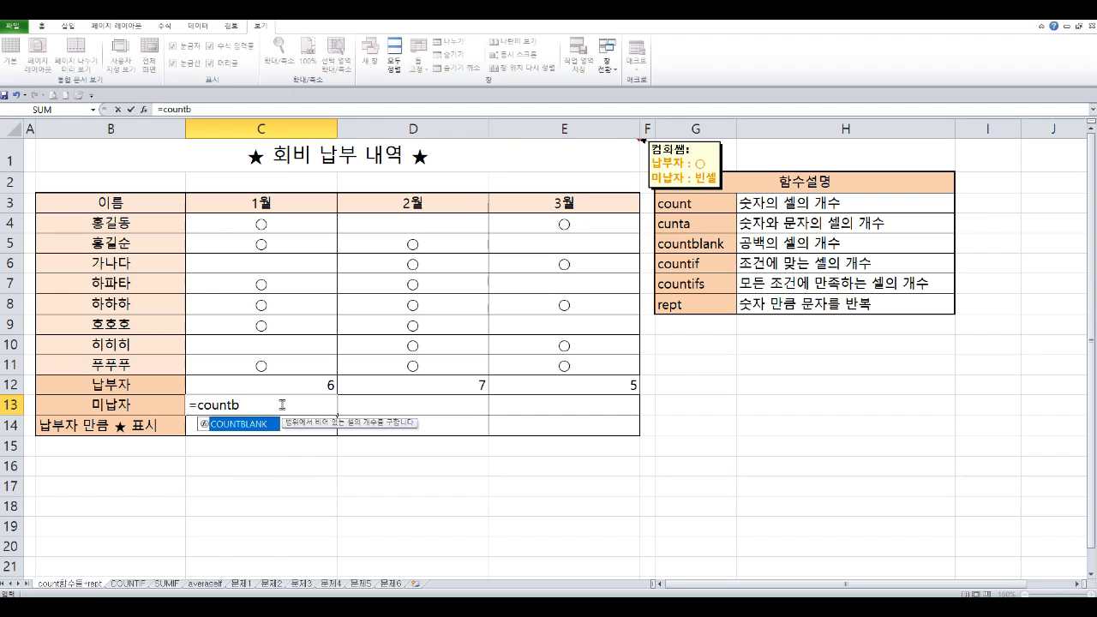
{"action": "type", "text": "lank("}
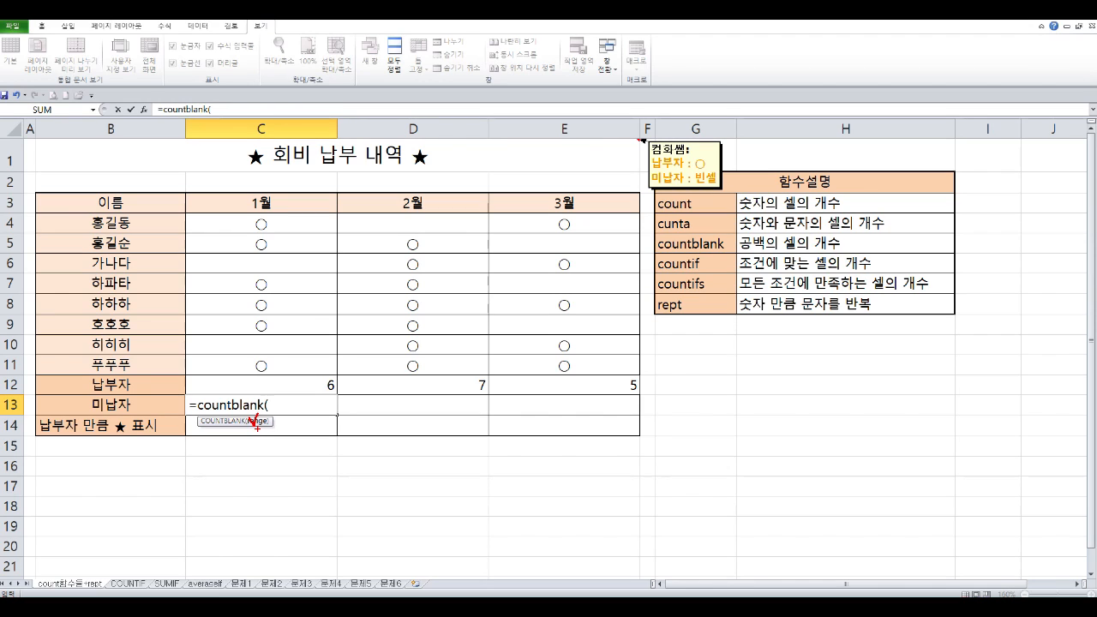
{"action": "left_click_drag", "start_coordinate": [262, 222], "coordinate": [266, 361]}
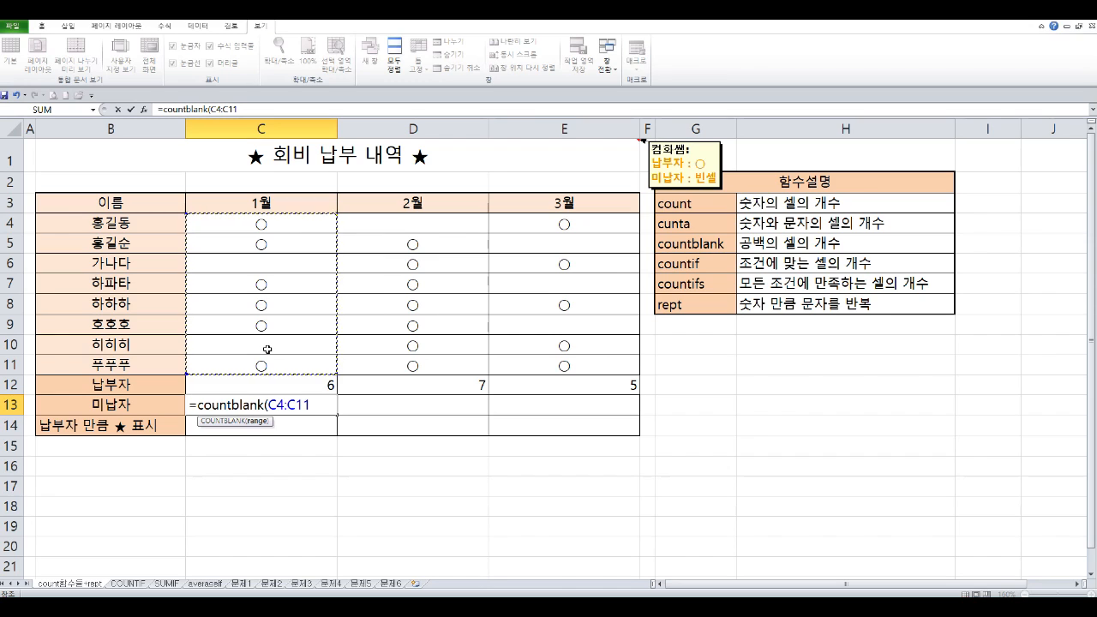
{"action": "type", "text": ")"}
{"action": "key", "text": "Return"}
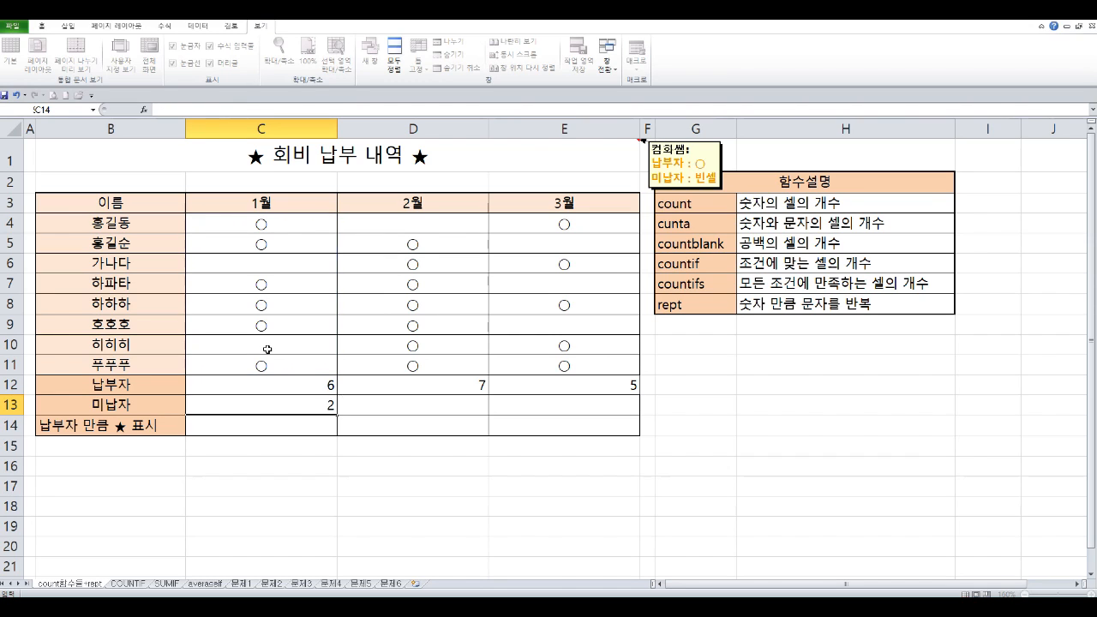
Fill the COUNTBLANK formula from C13 across to E13 and check the counts against the blank cells.
{"action": "left_click", "coordinate": [280, 264]}
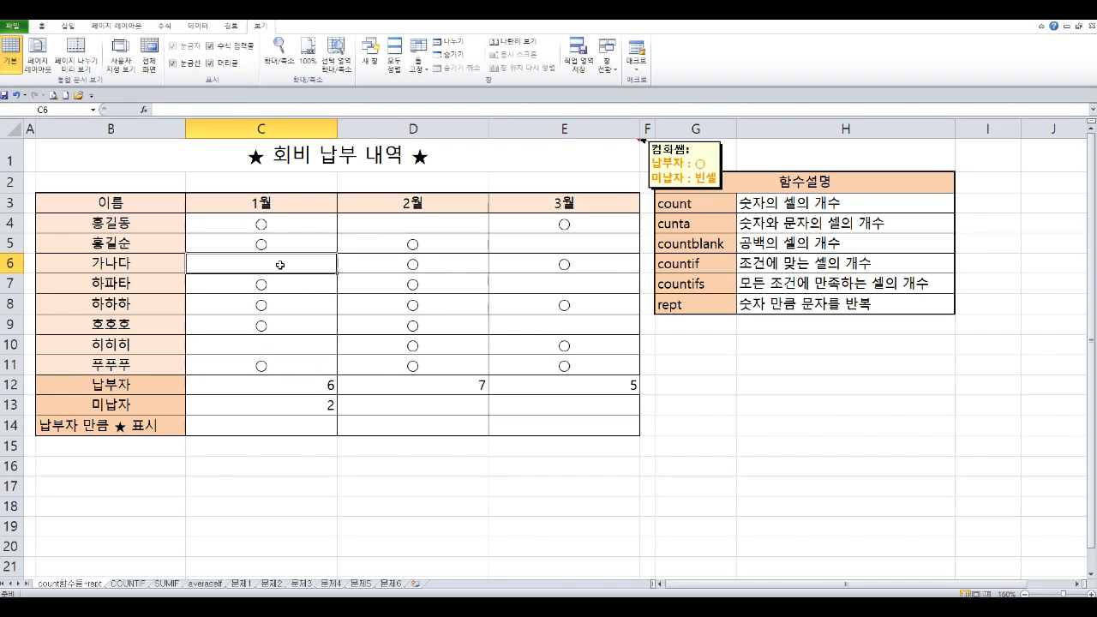
{"action": "left_click", "coordinate": [277, 343]}
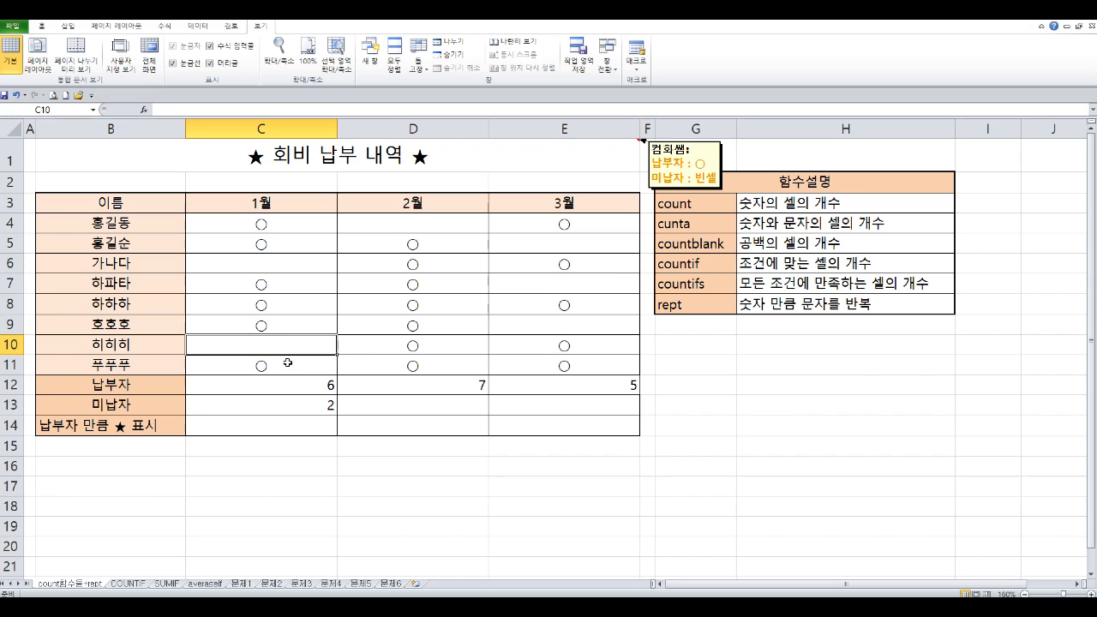
{"action": "left_click", "coordinate": [300, 404]}
{"action": "left_click_drag", "start_coordinate": [336, 415], "coordinate": [588, 411]}
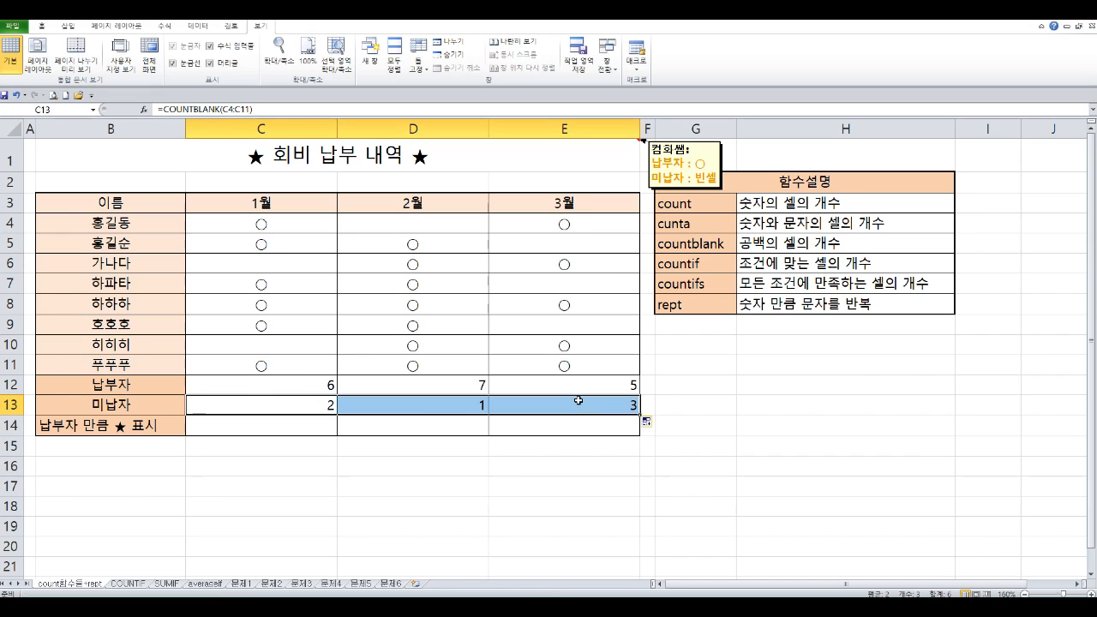
{"action": "left_click", "coordinate": [413, 226]}
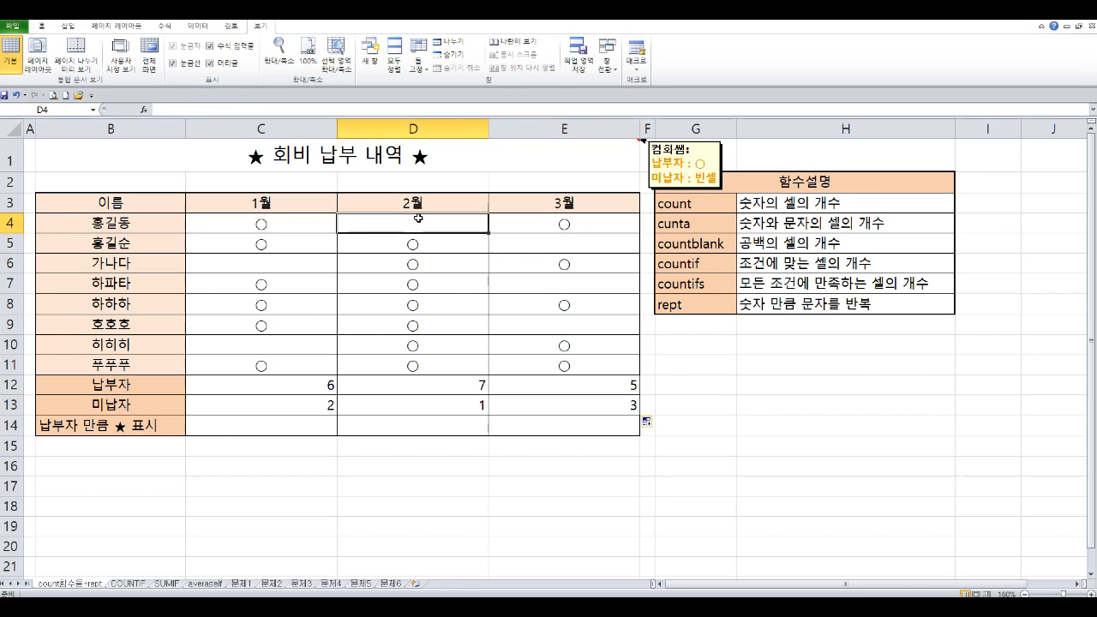
{"action": "left_click", "coordinate": [518, 244]}
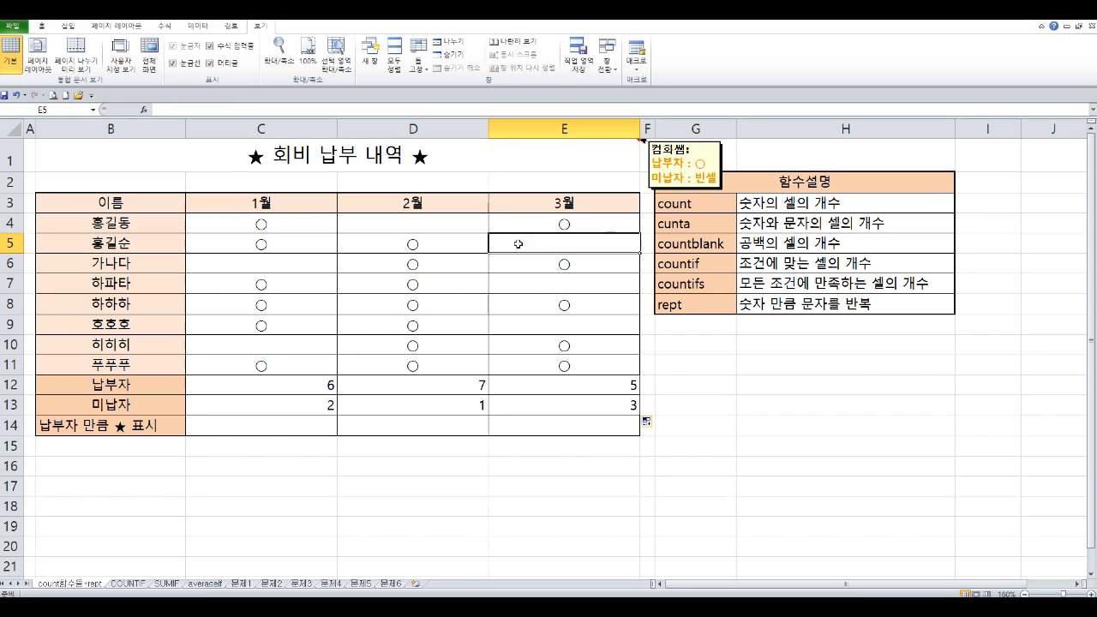
{"action": "left_click", "coordinate": [540, 327]}
{"action": "left_click", "coordinate": [538, 286]}
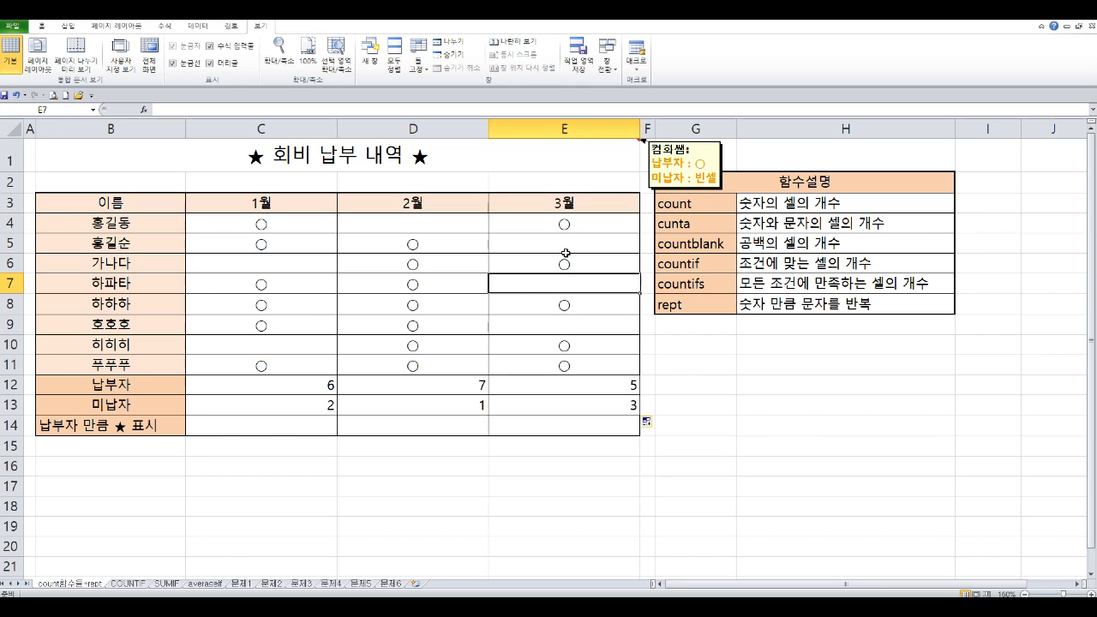
Compare each month's 납부자 count in row 12 with the ★ cell in row 14 that depends on it.
{"action": "left_click", "coordinate": [325, 425]}
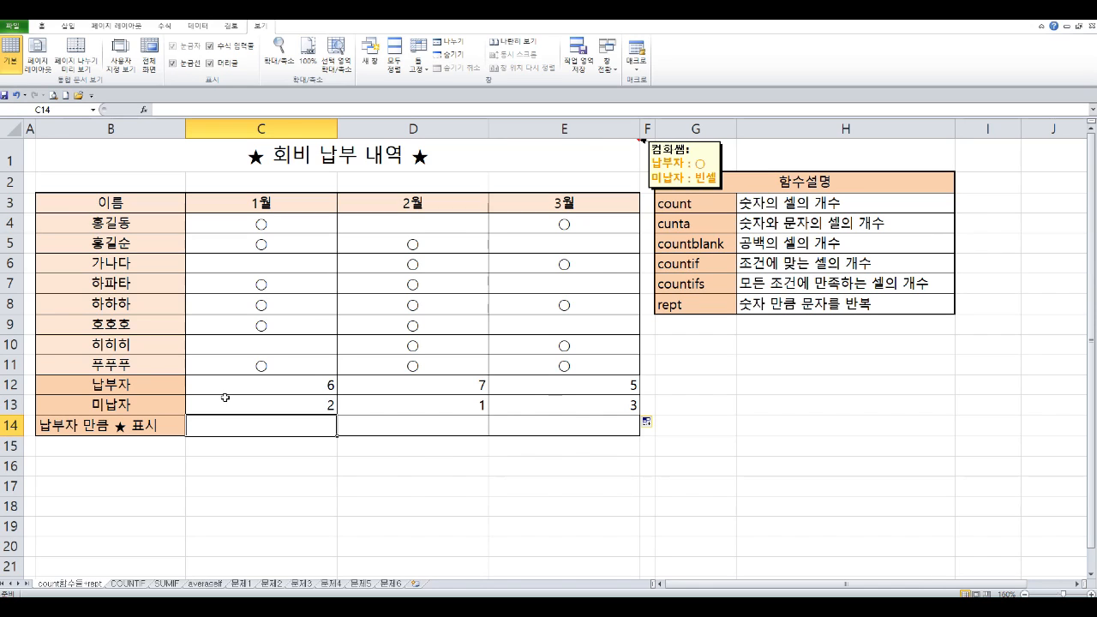
{"action": "left_click", "coordinate": [332, 386]}
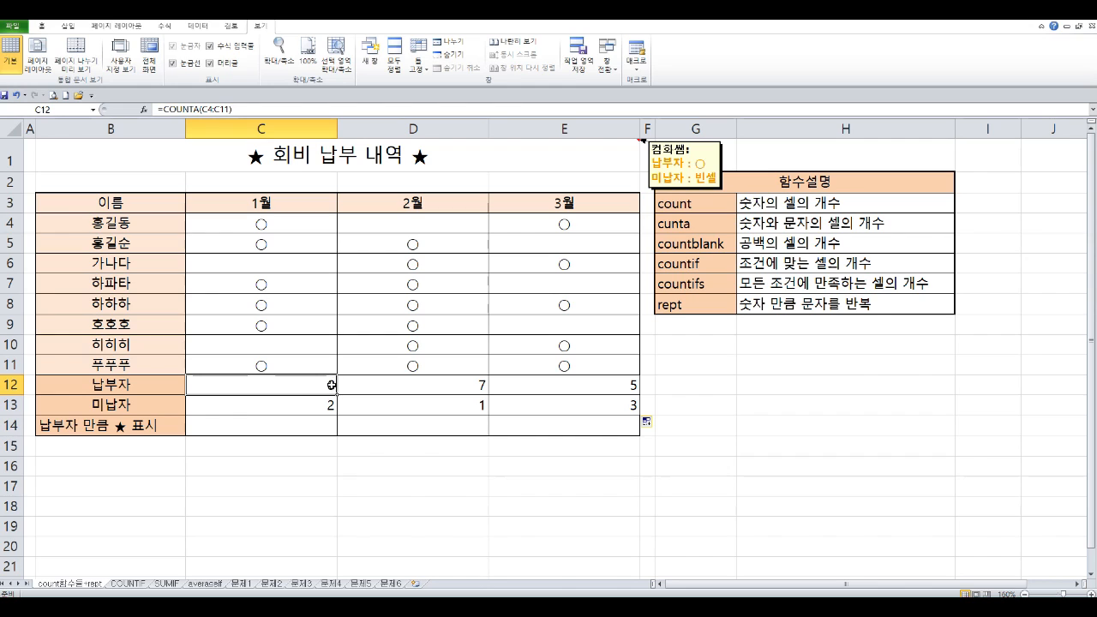
{"action": "left_click", "coordinate": [236, 427]}
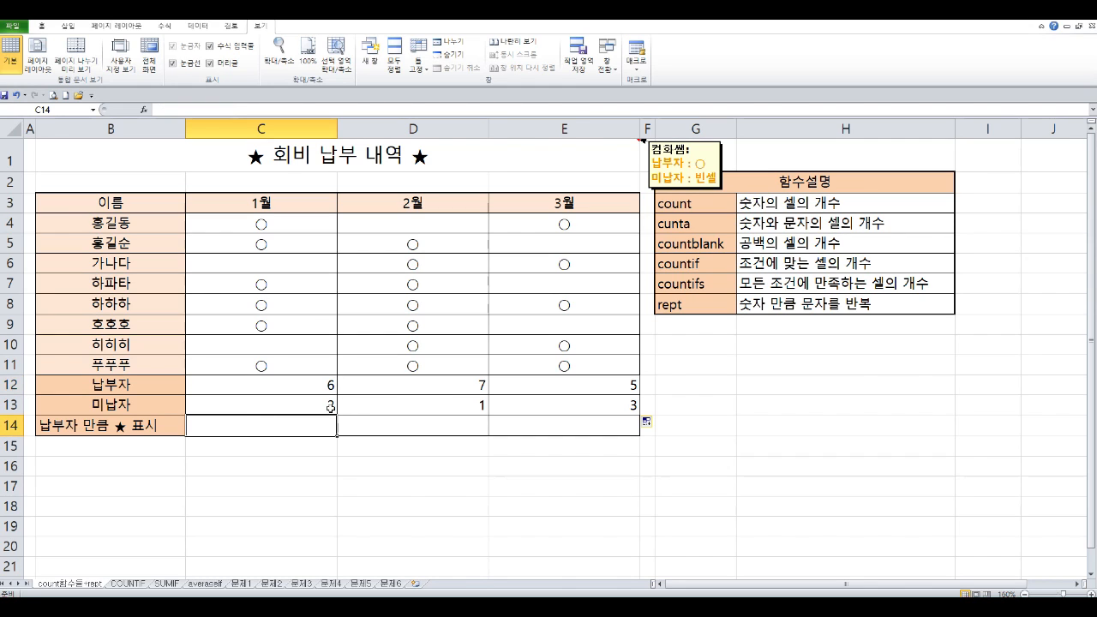
{"action": "left_click", "coordinate": [442, 387]}
{"action": "left_click", "coordinate": [443, 421]}
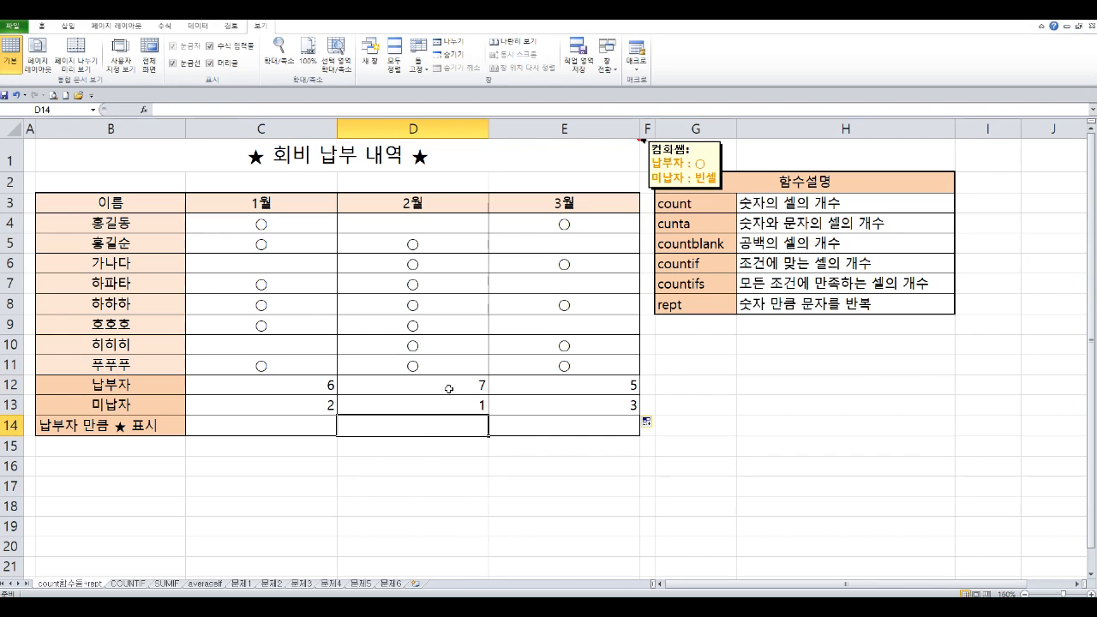
{"action": "left_click", "coordinate": [448, 386]}
{"action": "left_click", "coordinate": [446, 422]}
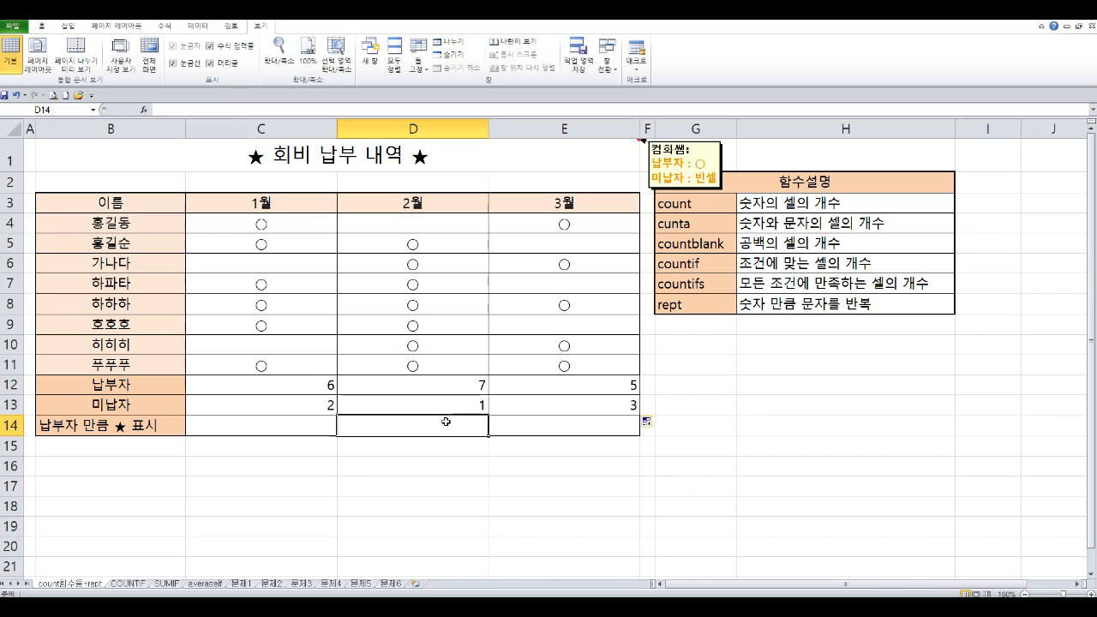
{"action": "left_click", "coordinate": [542, 429]}
{"action": "left_click", "coordinate": [551, 385]}
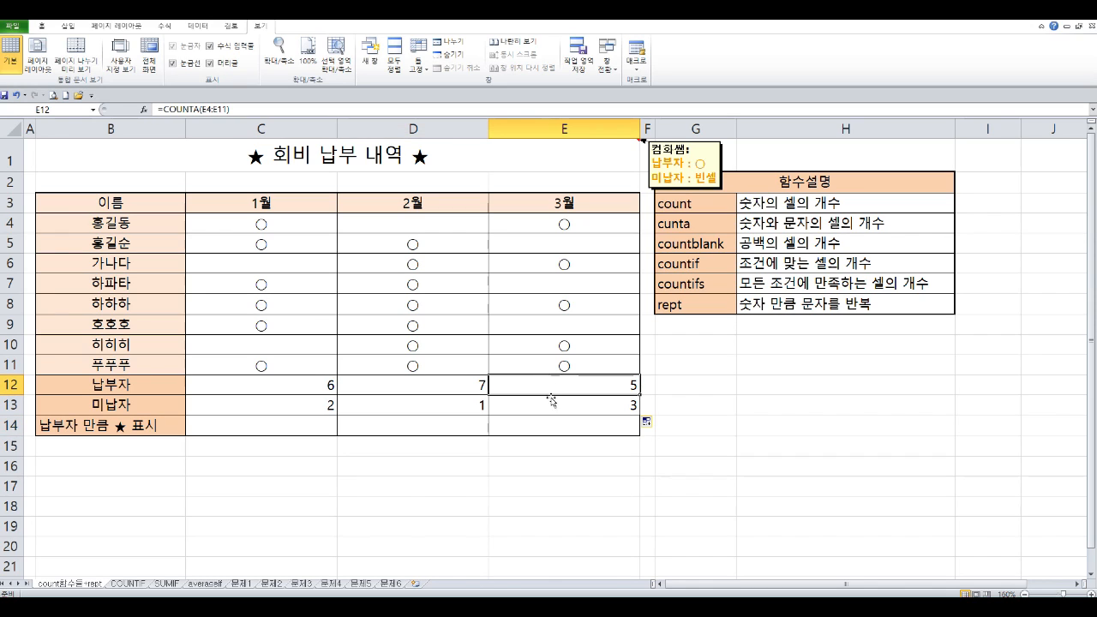
{"action": "left_click", "coordinate": [559, 423]}
Start a REPT formula in C14 with "★" as the text to repeat.
{"action": "left_click", "coordinate": [330, 428]}
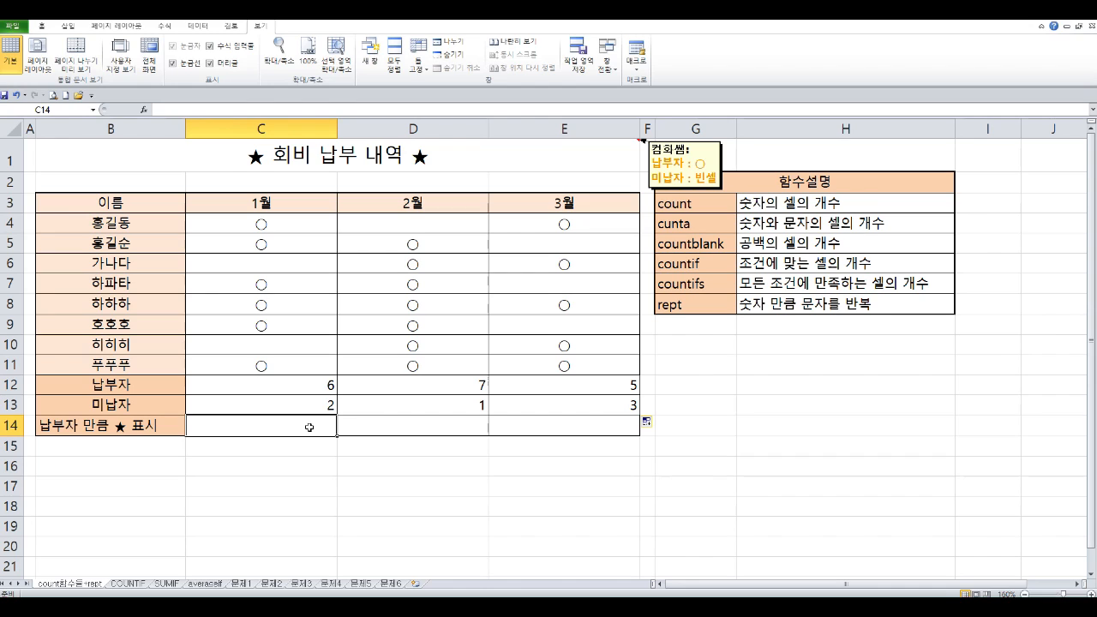
{"action": "type", "text": "="}
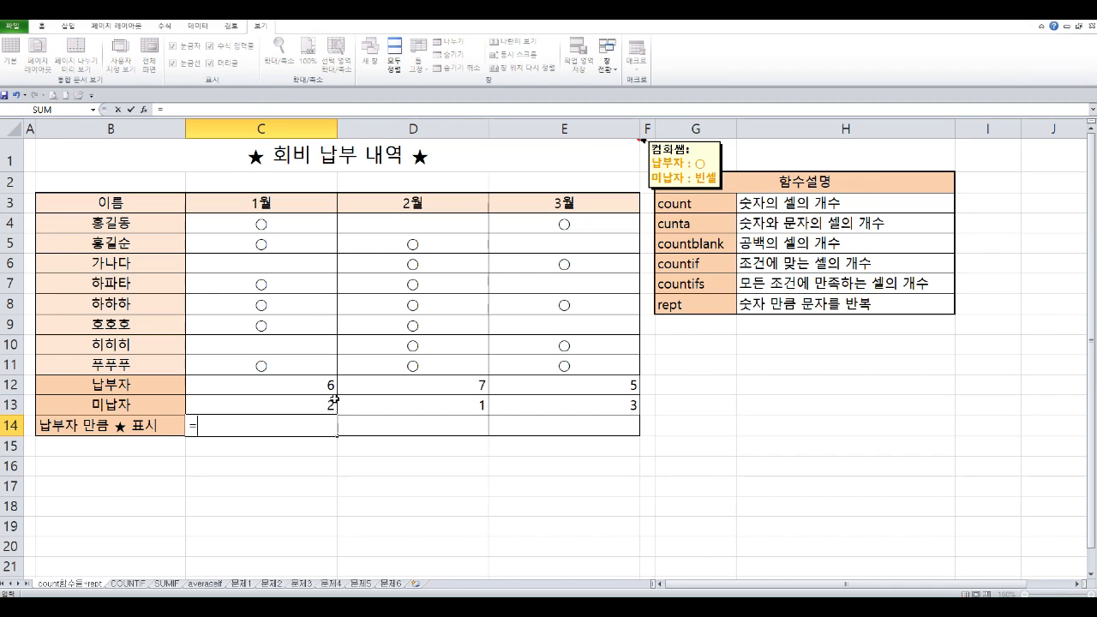
{"action": "type", "text": "re"}
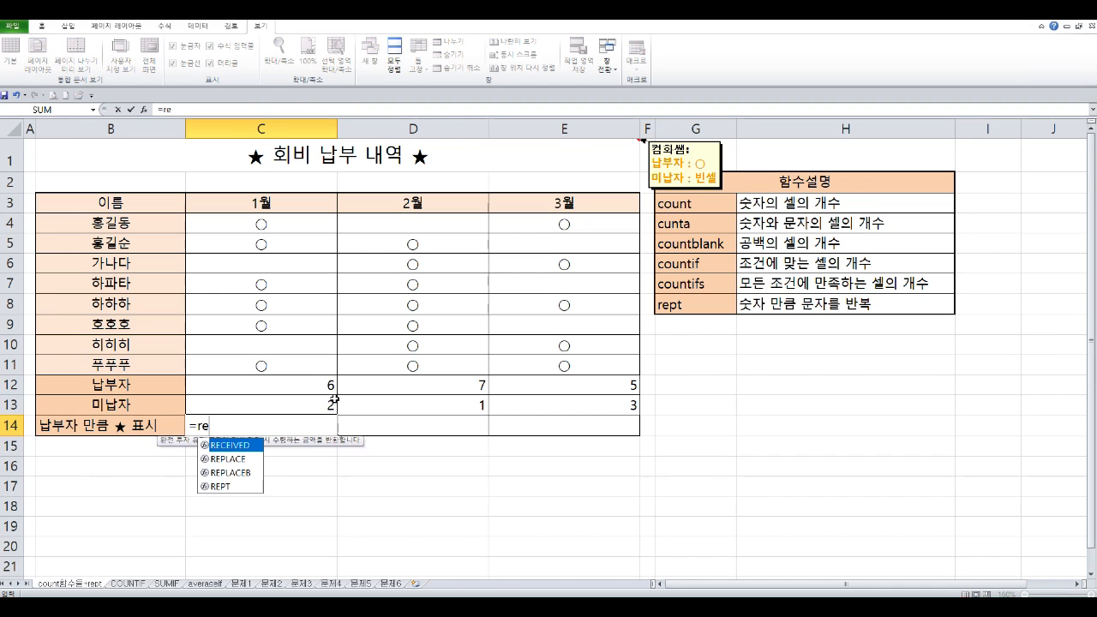
{"action": "type", "text": "pt("}
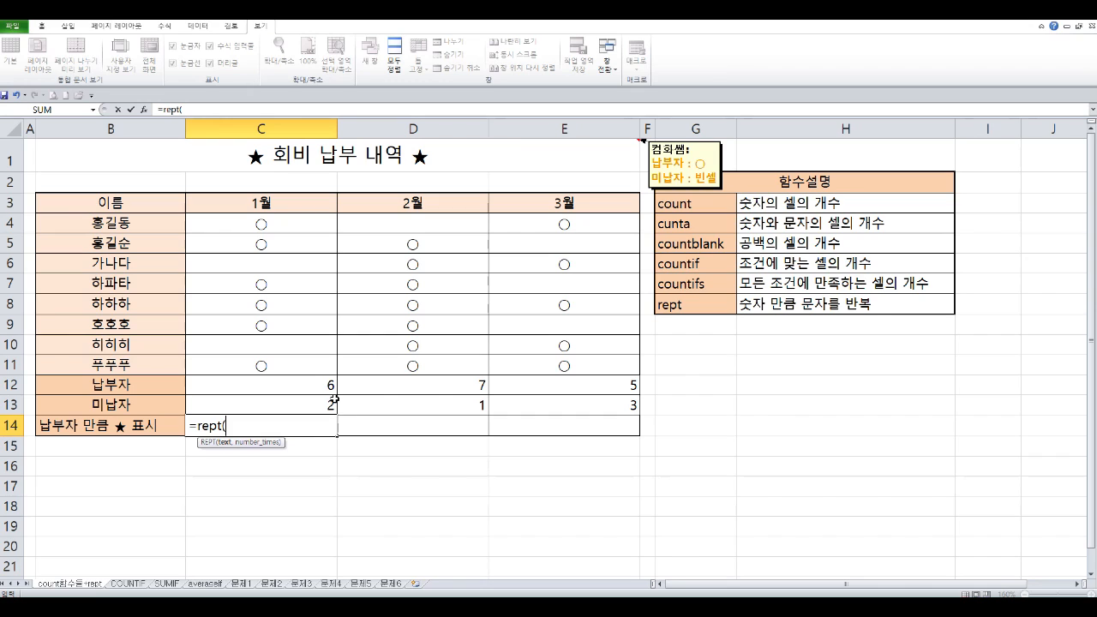
{"action": "type", "text": "\"ㅁ"}
{"action": "key", "text": "Hangul_Hanja"}
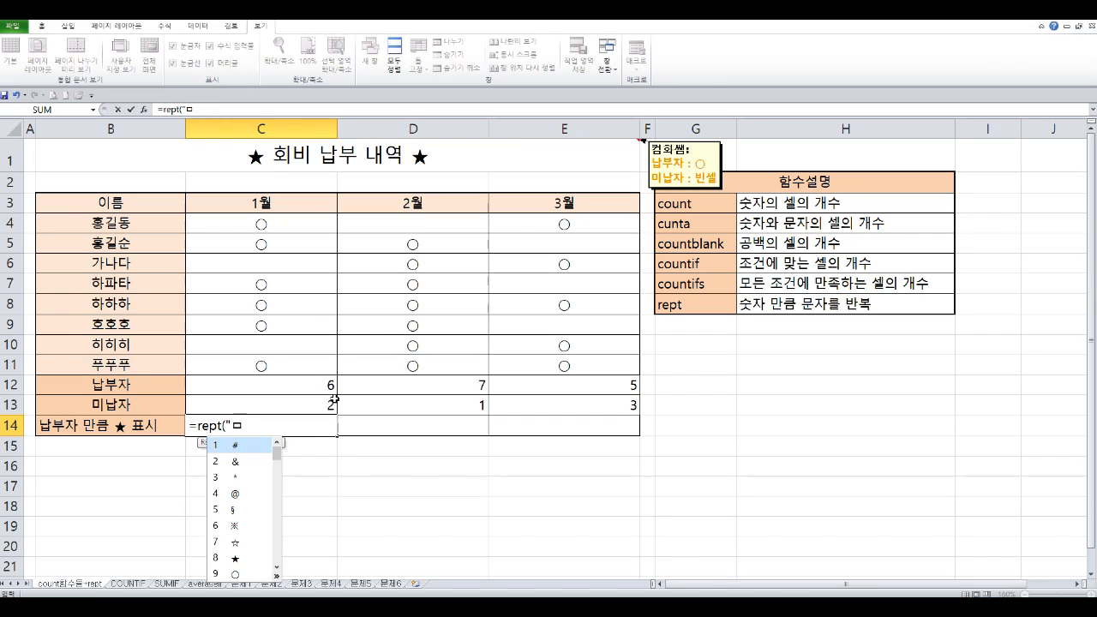
{"action": "left_click", "coordinate": [235, 559]}
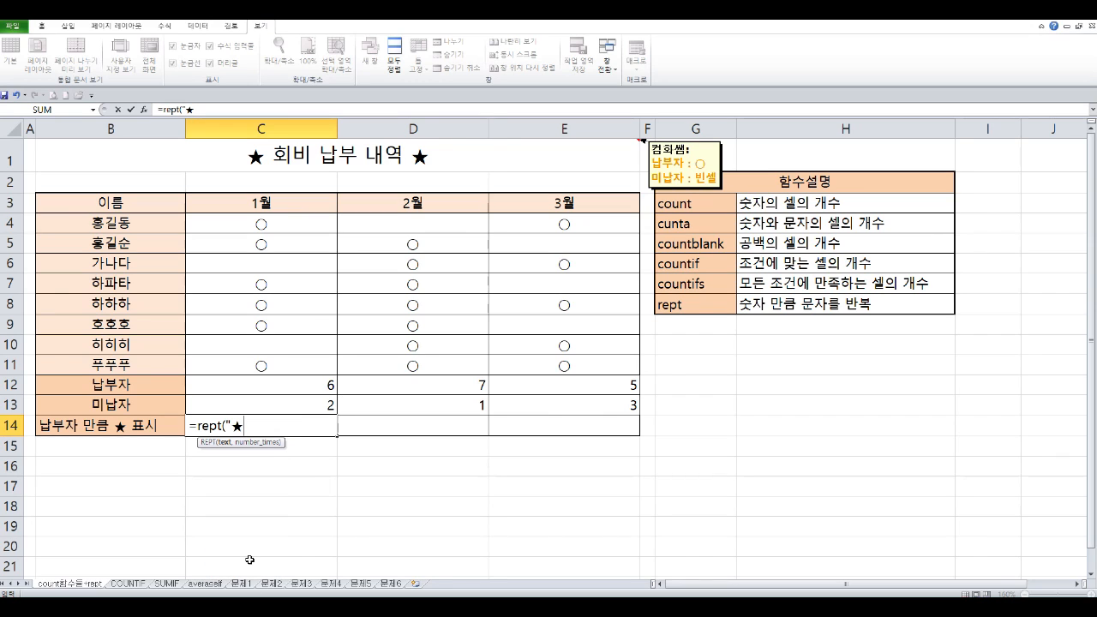
{"action": "type", "text": "\""}
{"action": "left_click_drag", "start_coordinate": [226, 427], "coordinate": [271, 430]}
{"action": "mouse_move", "coordinate": [245, 446]}
{"action": "left_mouse_down"}
{"action": "mouse_move", "coordinate": [265, 440]}
{"action": "mouse_move", "coordinate": [257, 453]}
{"action": "left_mouse_up"}
{"action": "left_click_drag", "start_coordinate": [268, 446], "coordinate": [273, 438]}
{"action": "key", "text": "Escape"}
Add the argument separator after "★" in C14, try 6 as the repeat count, and remove that number.
{"action": "left_click", "coordinate": [256, 426]}
{"action": "type", "text": ",6"}
{"action": "mouse_move", "coordinate": [317, 426]}
{"action": "left_mouse_down"}
{"action": "mouse_move", "coordinate": [386, 428]}
{"action": "mouse_move", "coordinate": [374, 434]}
{"action": "left_mouse_up"}
{"action": "mouse_move", "coordinate": [461, 425]}
{"action": "left_mouse_down"}
{"action": "mouse_move", "coordinate": [526, 425]}
{"action": "mouse_move", "coordinate": [514, 437]}
{"action": "left_mouse_up"}
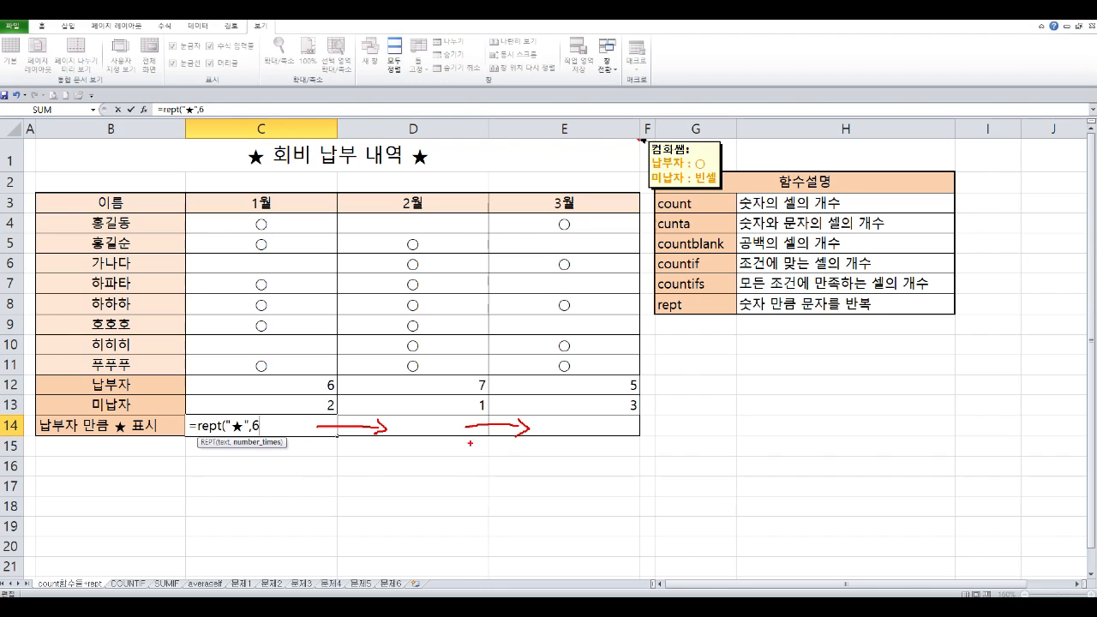
{"action": "mouse_move", "coordinate": [318, 388]}
{"action": "left_mouse_down"}
{"action": "mouse_move", "coordinate": [336, 376]}
{"action": "mouse_move", "coordinate": [326, 392]}
{"action": "left_mouse_up"}
{"action": "mouse_move", "coordinate": [482, 393]}
{"action": "left_mouse_down"}
{"action": "mouse_move", "coordinate": [488, 376]}
{"action": "mouse_move", "coordinate": [491, 391]}
{"action": "left_mouse_up"}
{"action": "mouse_move", "coordinate": [623, 394]}
{"action": "left_mouse_down"}
{"action": "mouse_move", "coordinate": [635, 380]}
{"action": "mouse_move", "coordinate": [625, 397]}
{"action": "left_mouse_up"}
{"action": "key", "text": "Escape"}
{"action": "key", "text": "BackSpace"}
Use January's 납부자 count in C12 as the repeat count, completing C14 as =rept("★",C12).
{"action": "left_click", "coordinate": [284, 387]}
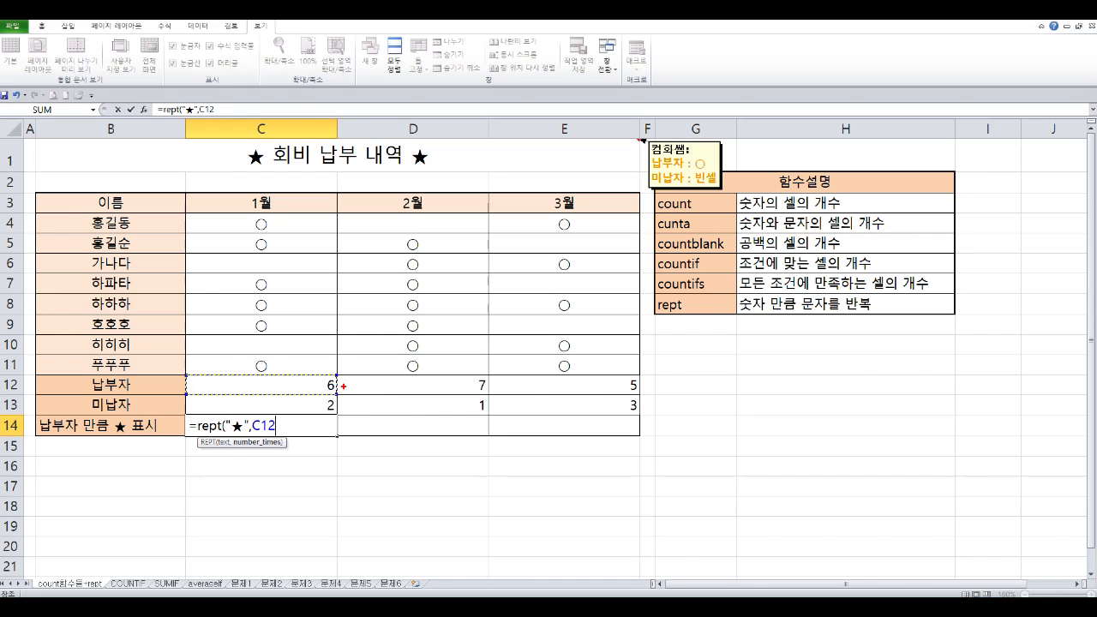
{"action": "left_click_drag", "start_coordinate": [343, 387], "coordinate": [386, 395]}
{"action": "mouse_move", "coordinate": [281, 420]}
{"action": "left_mouse_down"}
{"action": "mouse_move", "coordinate": [257, 433]}
{"action": "mouse_move", "coordinate": [257, 411]}
{"action": "mouse_move", "coordinate": [282, 420]}
{"action": "left_mouse_up"}
{"action": "key", "text": "Escape"}
{"action": "type", "text": ")"}
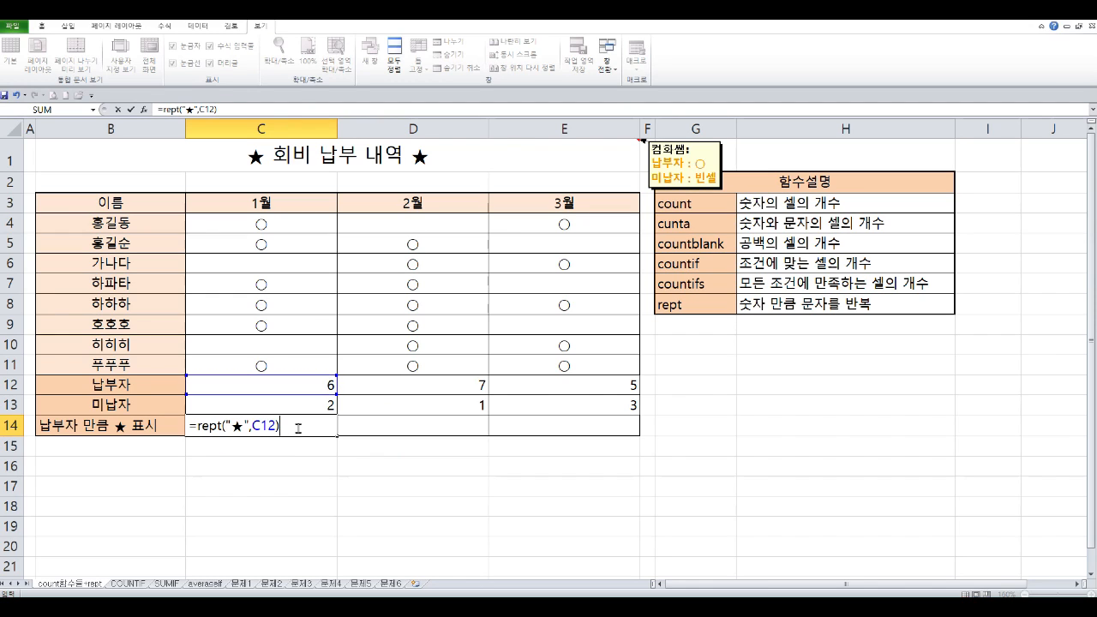
{"action": "key", "text": "Return"}
Fill the REPT formula from C14 across to E14 and centre the stars horizontally.
{"action": "left_click", "coordinate": [296, 424]}
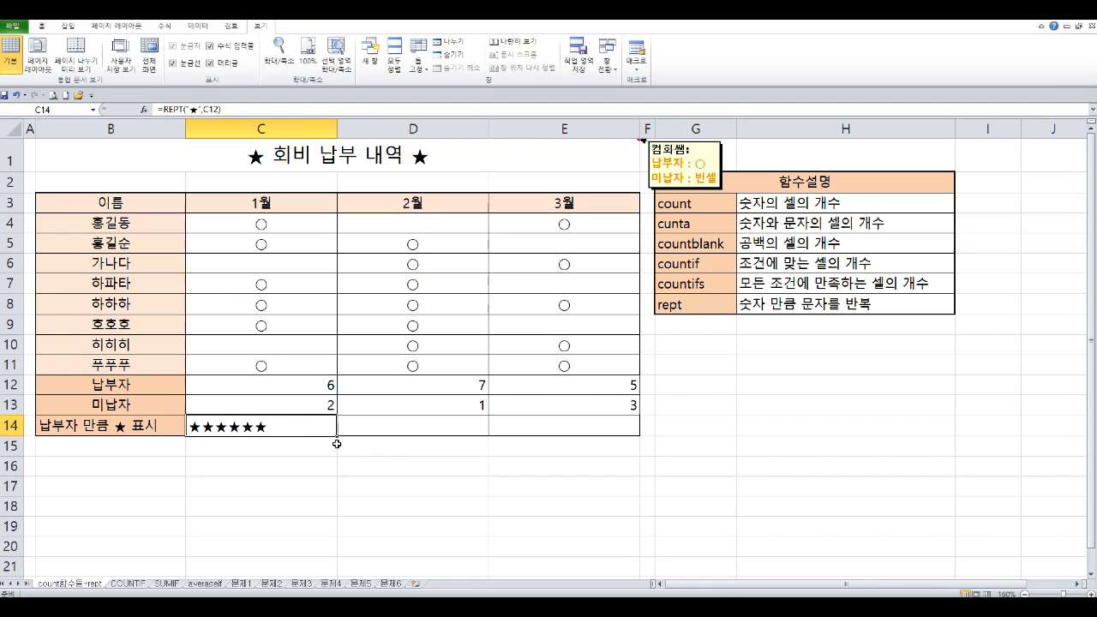
{"action": "left_click_drag", "start_coordinate": [340, 436], "coordinate": [585, 436]}
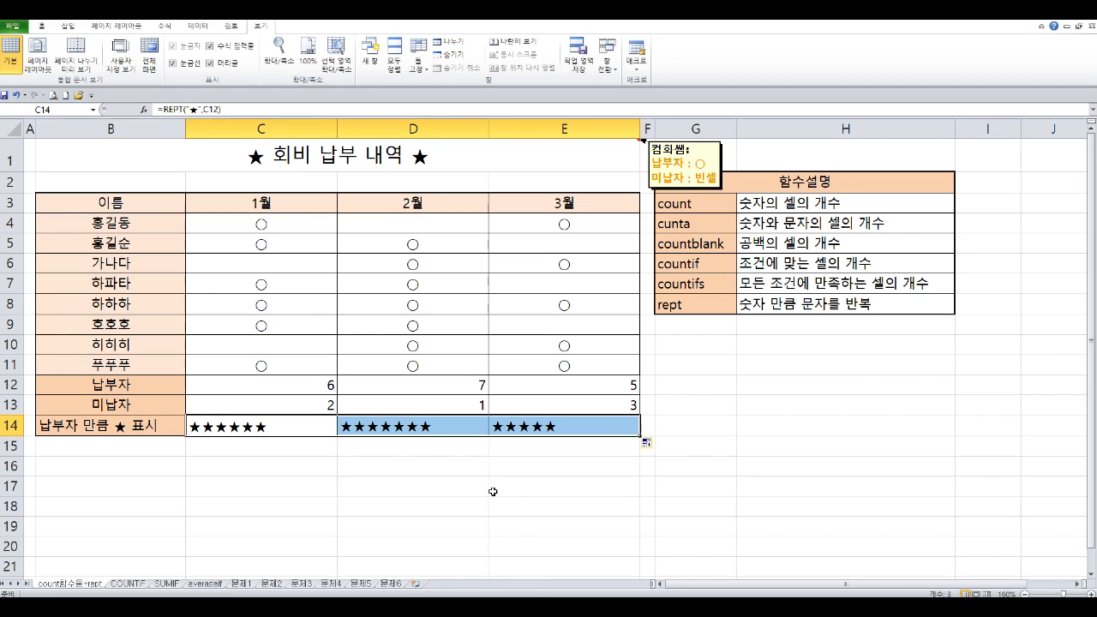
{"action": "left_click", "coordinate": [41, 29]}
{"action": "left_click", "coordinate": [244, 63]}
{"action": "left_click", "coordinate": [274, 459]}
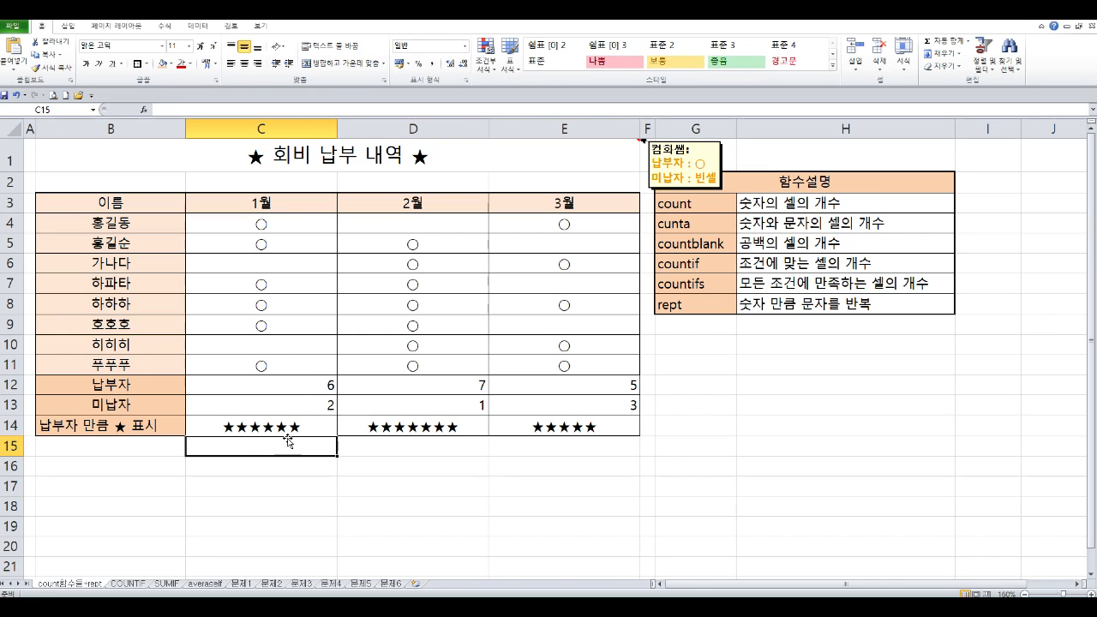
Start a second REPT formula in C15, below January's stars, with "★" as the text to repeat.
{"action": "type", "text": "="}
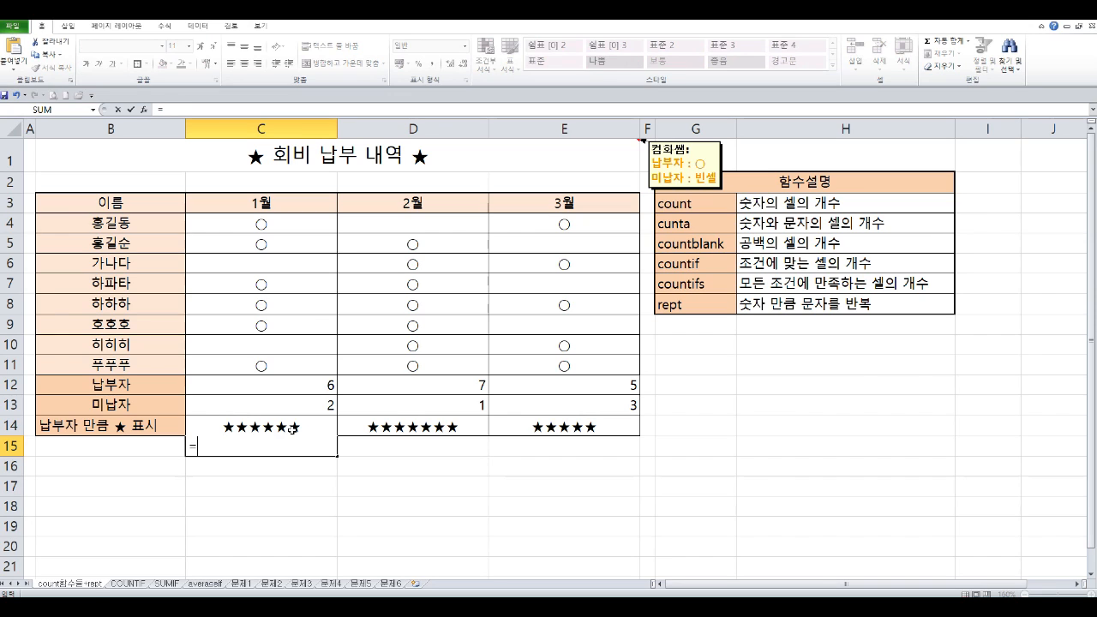
{"action": "type", "text": "rept("}
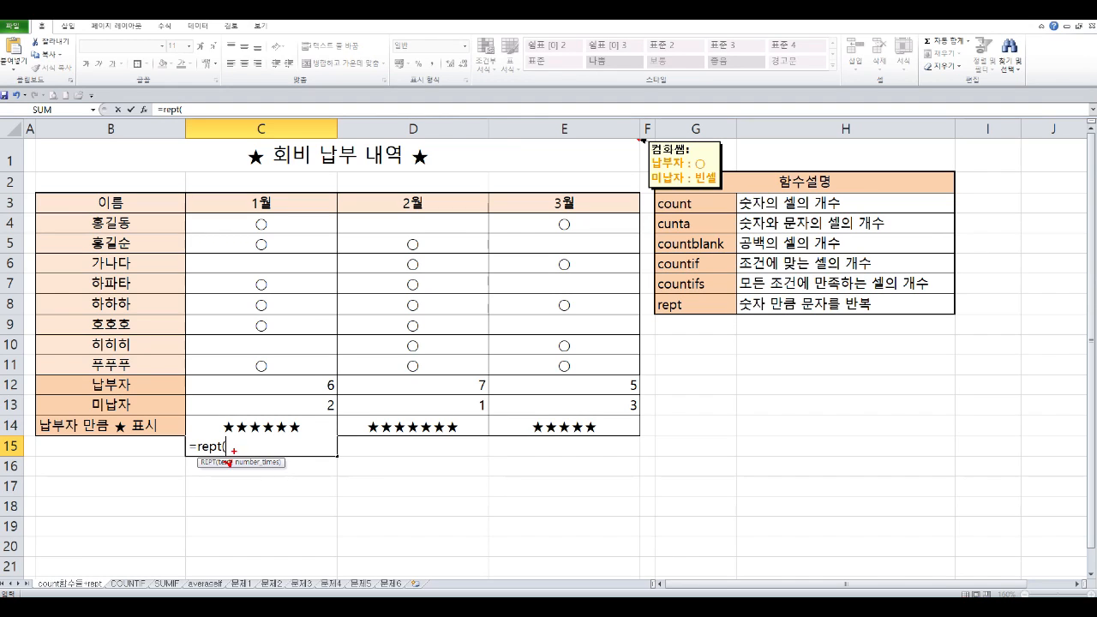
{"action": "key", "text": "Escape"}
{"action": "left_click", "coordinate": [236, 449]}
{"action": "type", "text": "a"}
{"action": "key", "text": "BackSpace"}
{"action": "type", "text": "\"ㅁ"}
{"action": "key", "text": "Hangul_Hanja"}
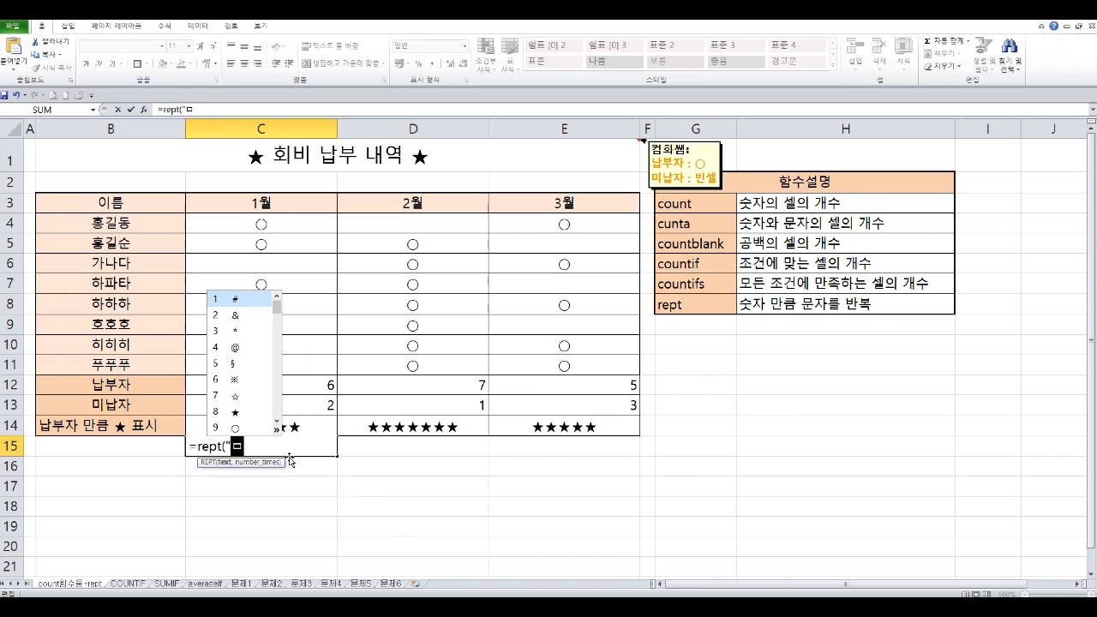
{"action": "left_click", "coordinate": [251, 413]}
{"action": "type", "text": "\""}
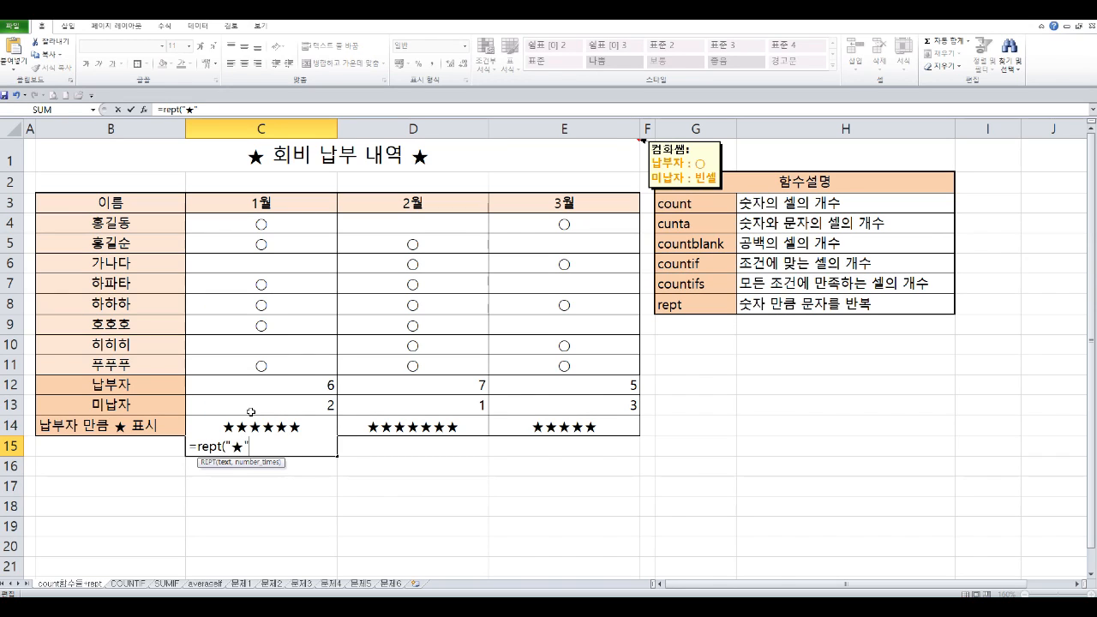
Nest counta(C4:C11) as the repeat count of the REPT formula in C15.
{"action": "type", "text": ","}
{"action": "type", "text": "ㅊ"}
{"action": "type", "text": "count"}
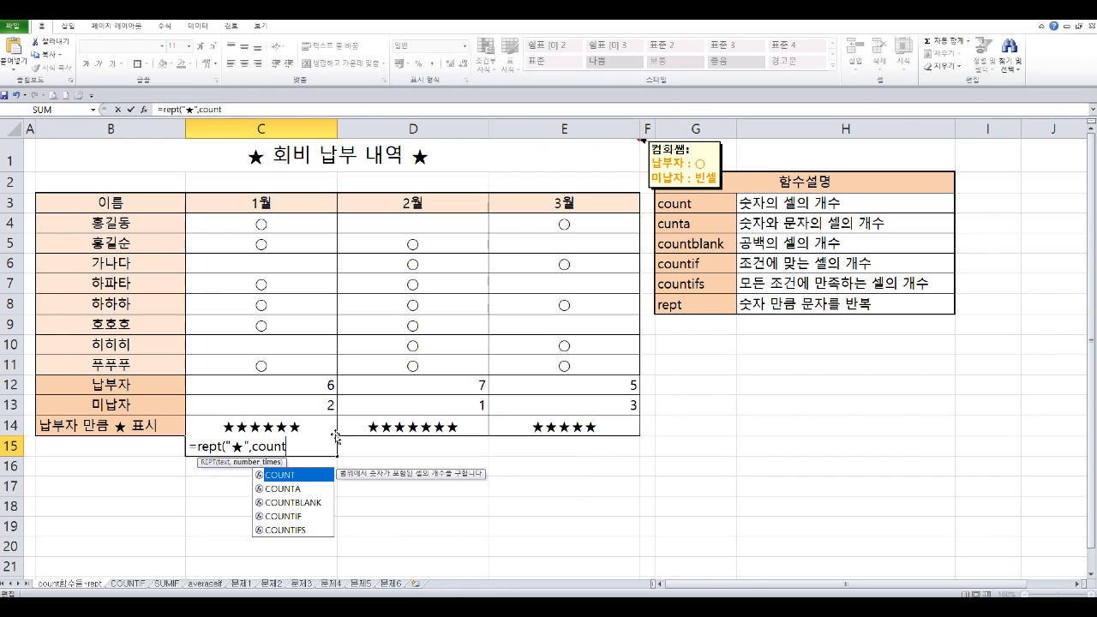
{"action": "type", "text": "a("}
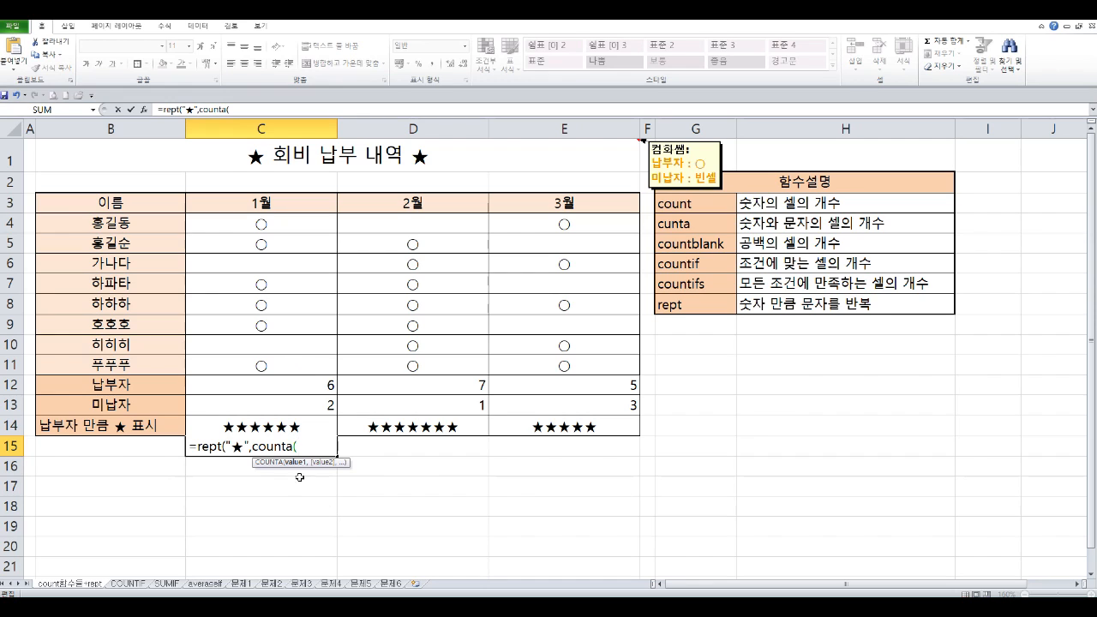
{"action": "left_click_drag", "start_coordinate": [247, 226], "coordinate": [255, 362]}
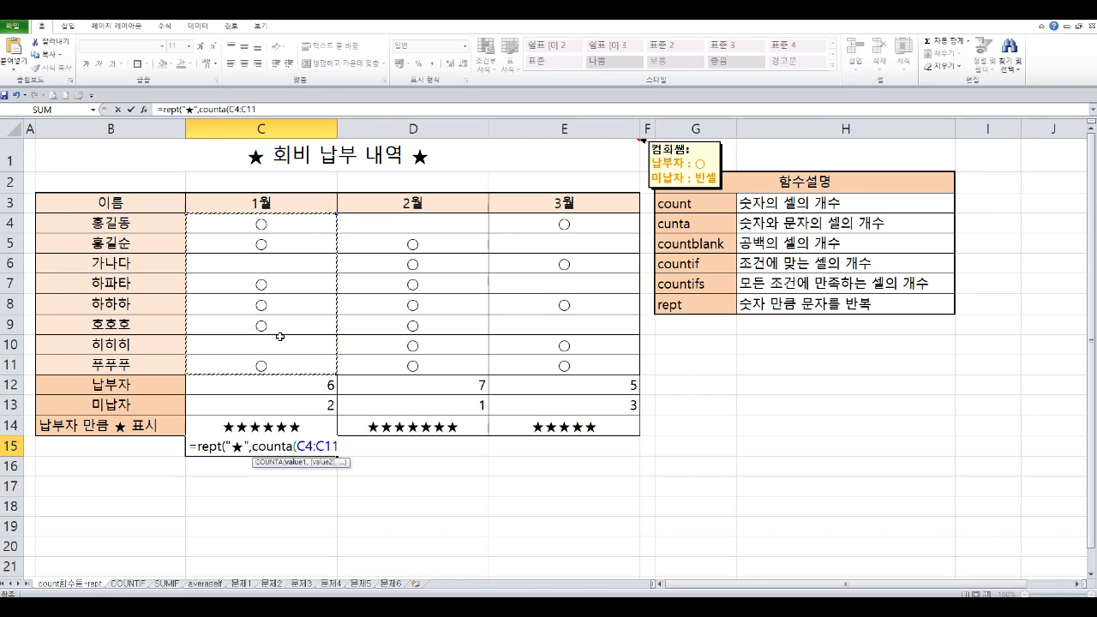
{"action": "type", "text": ")"}
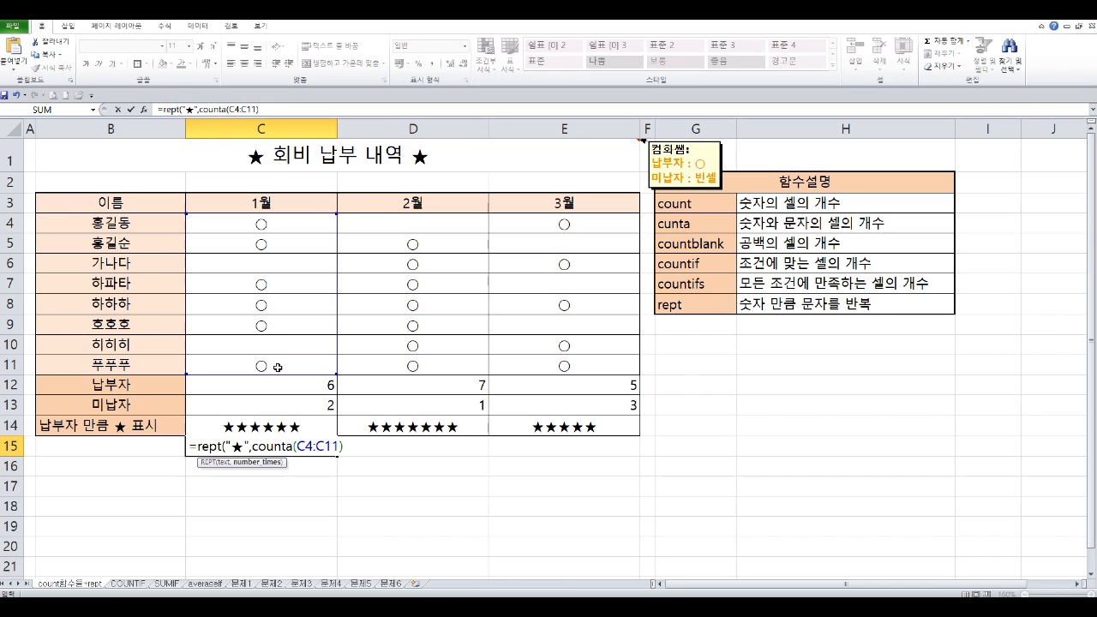
Review the ★ and COUNTA arguments in C15, then complete the formula as =rept("★",counta(C4:C11)).
{"action": "left_click_drag", "start_coordinate": [252, 447], "coordinate": [345, 447]}
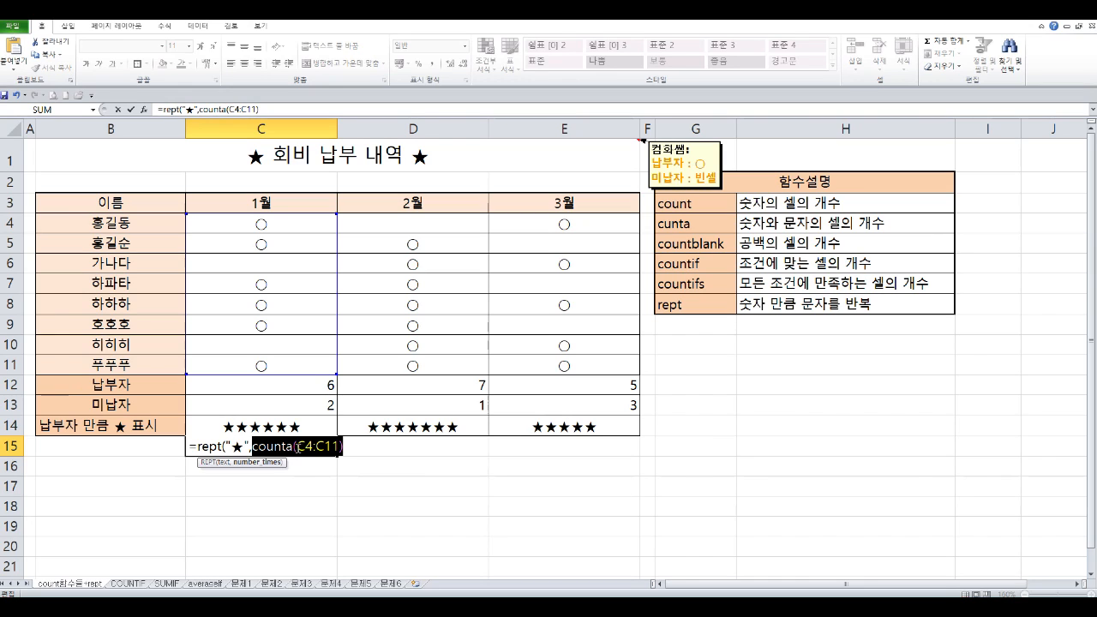
{"action": "left_click", "coordinate": [240, 447]}
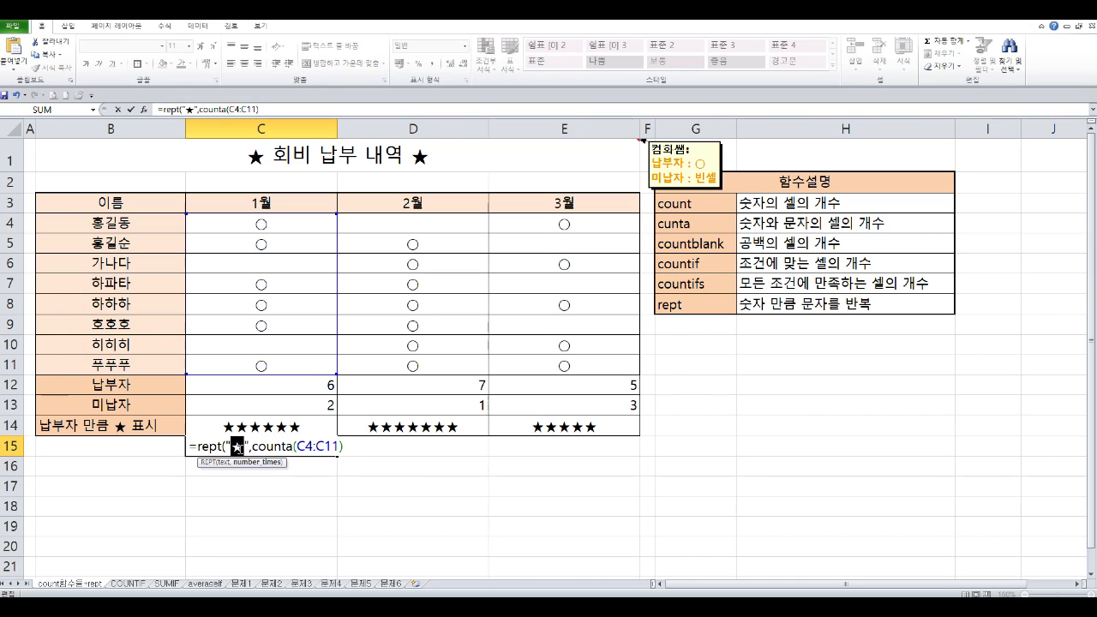
{"action": "left_click_drag", "start_coordinate": [253, 447], "coordinate": [342, 455]}
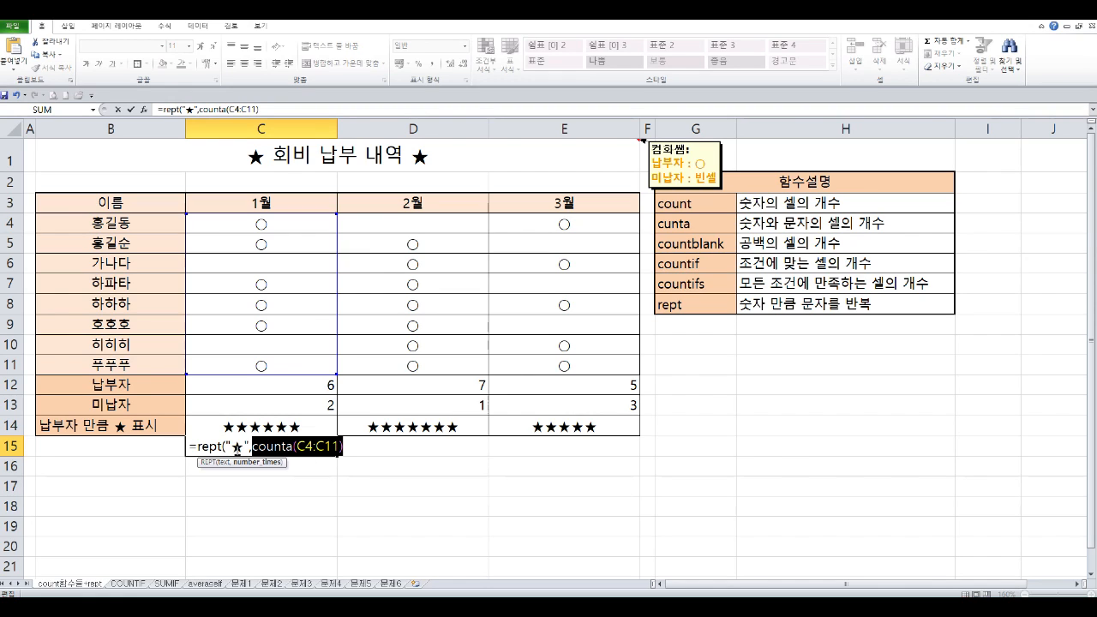
{"action": "left_click", "coordinate": [213, 446]}
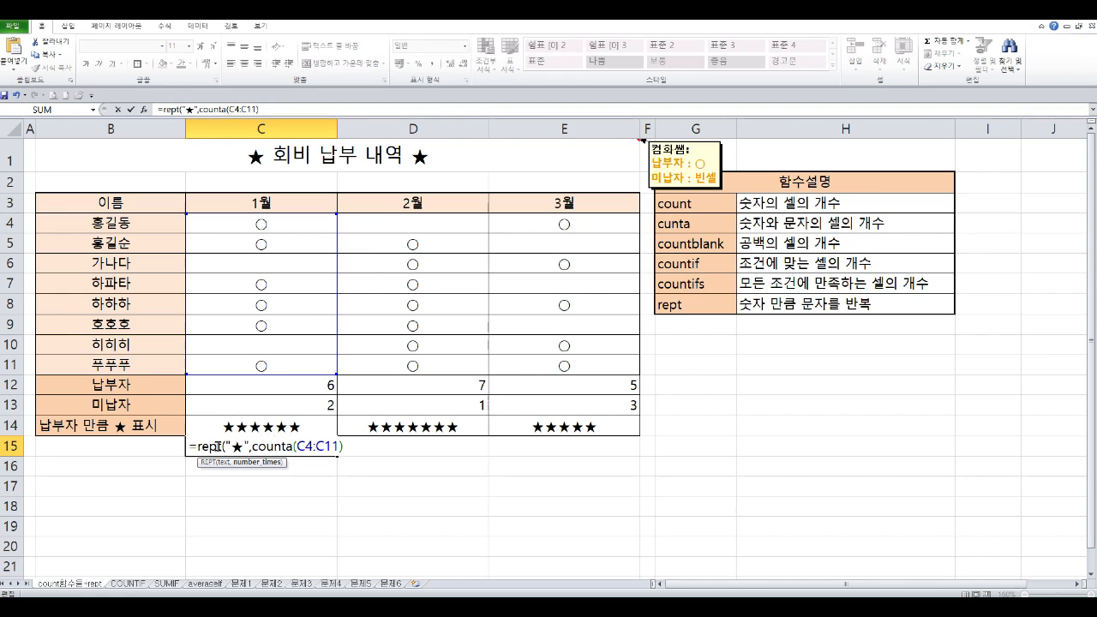
{"action": "left_click", "coordinate": [359, 446]}
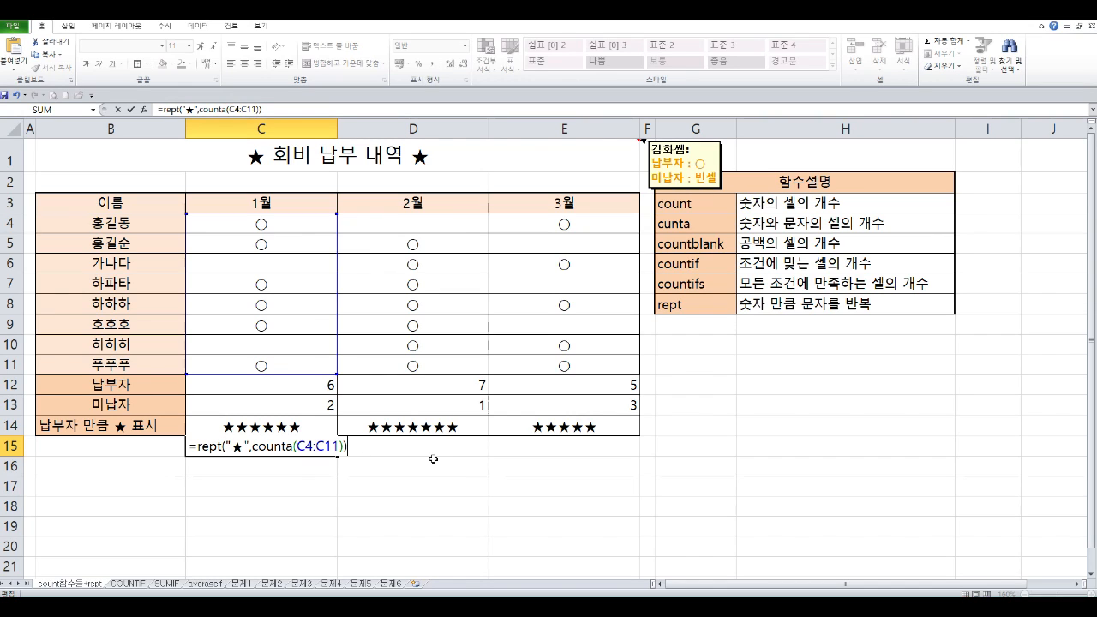
{"action": "left_click_drag", "start_coordinate": [257, 446], "coordinate": [341, 448]}
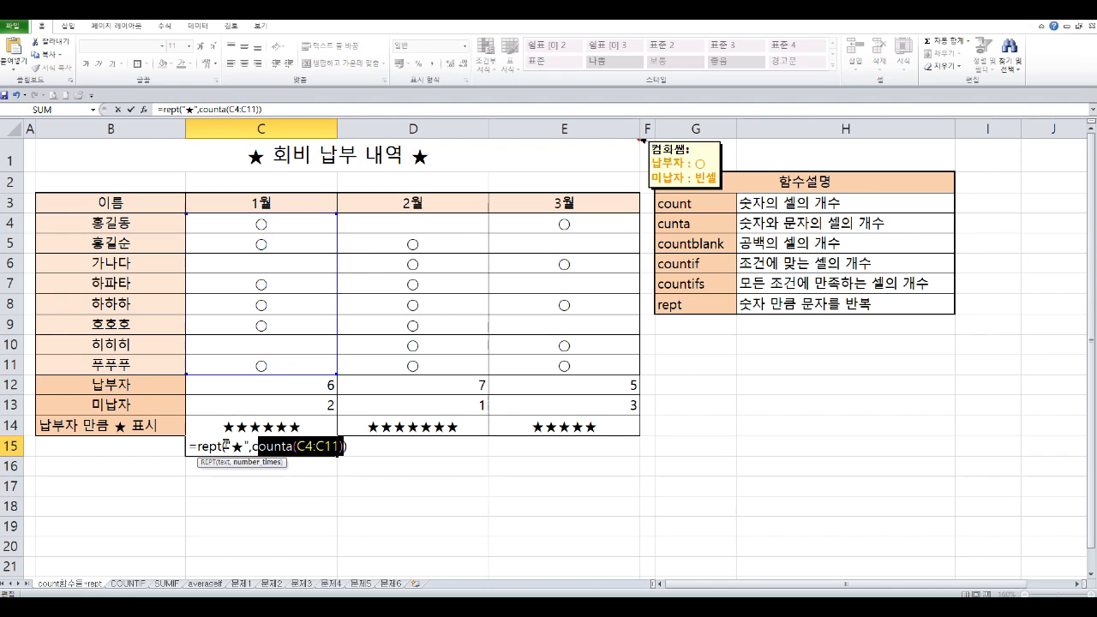
{"action": "left_click", "coordinate": [235, 446]}
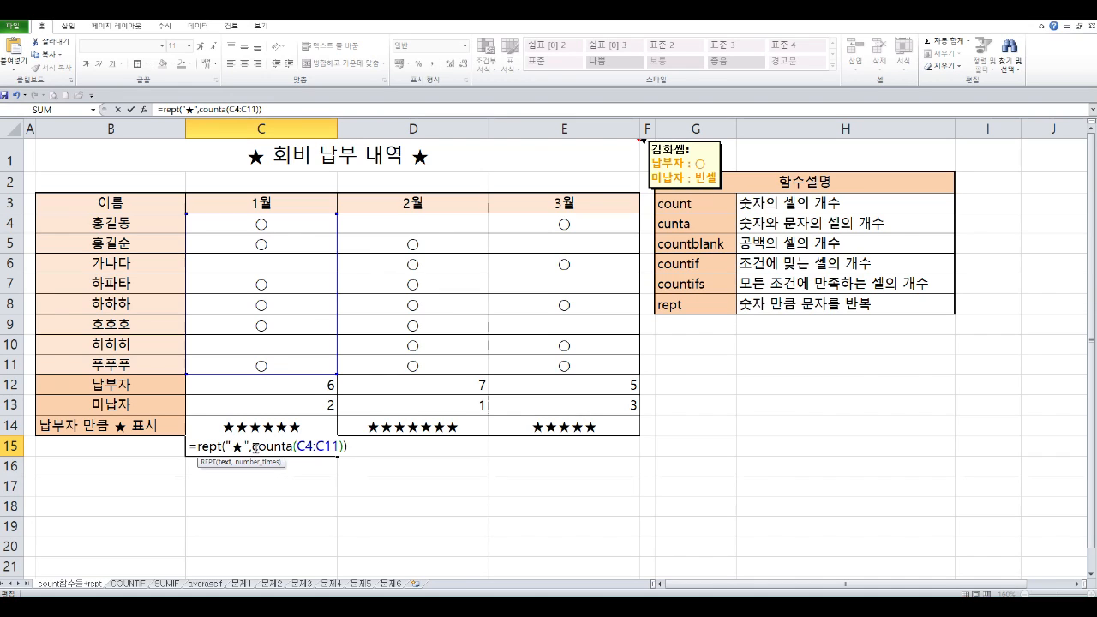
{"action": "left_click_drag", "start_coordinate": [256, 447], "coordinate": [358, 447]}
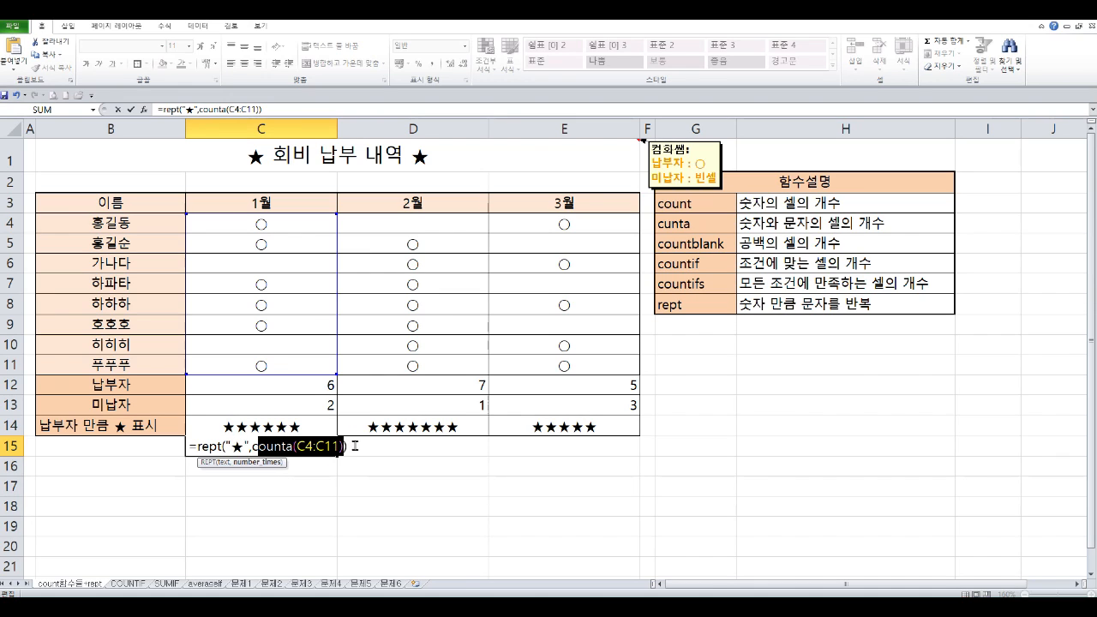
{"action": "left_click", "coordinate": [361, 447]}
{"action": "key", "text": "Return"}
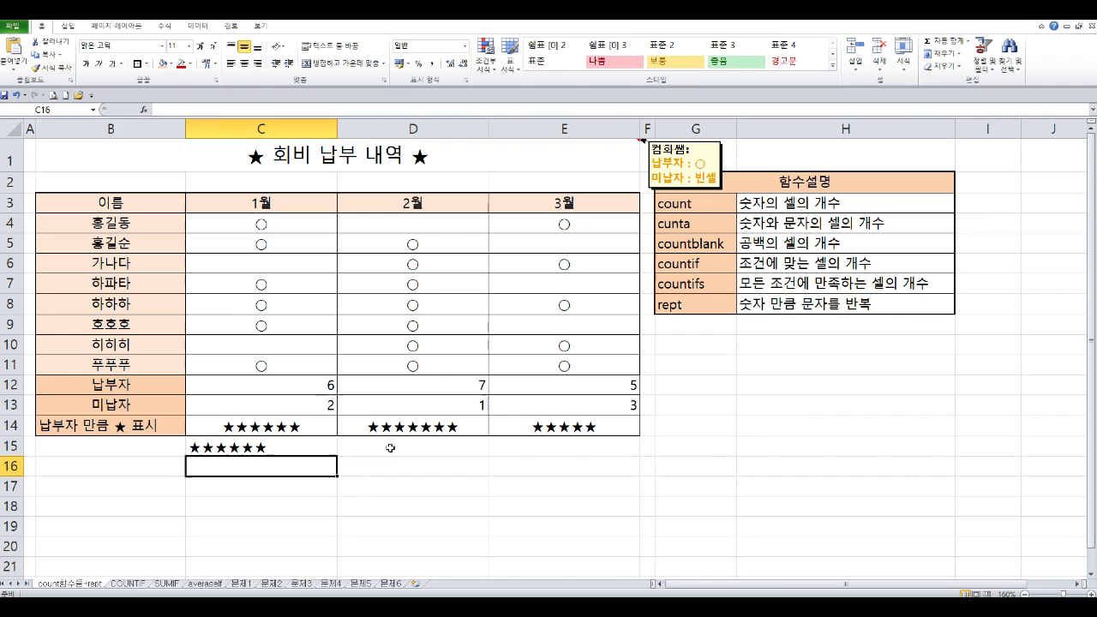
Fill the nested REPT formula from C15 across to E15 and centre the stars horizontally.
{"action": "left_click", "coordinate": [302, 443]}
{"action": "left_click_drag", "start_coordinate": [336, 456], "coordinate": [583, 463]}
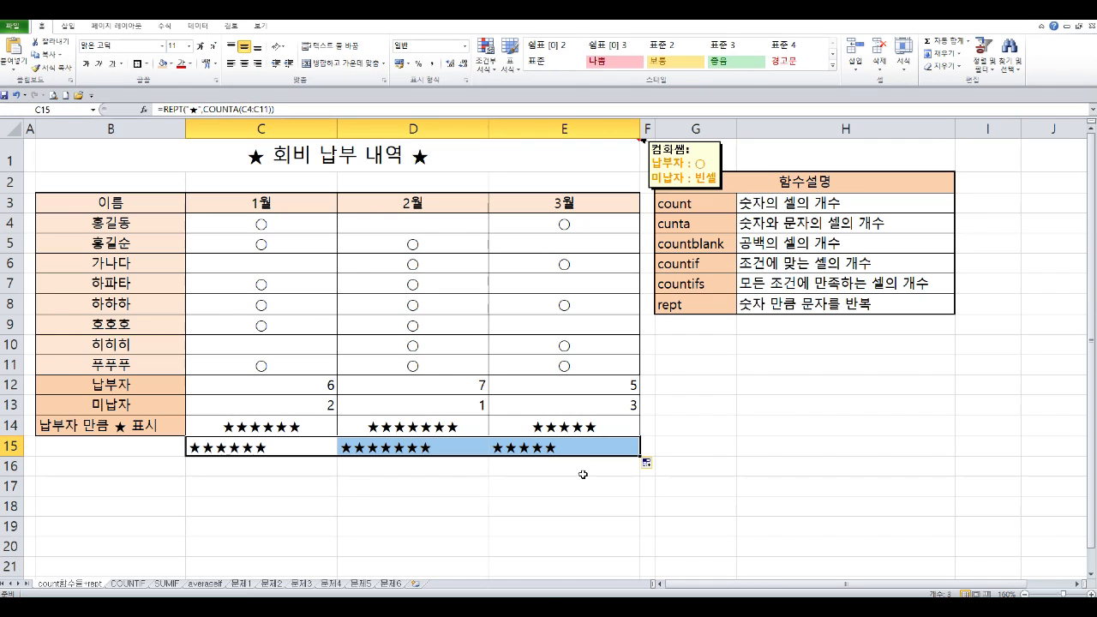
{"action": "left_click", "coordinate": [244, 64]}
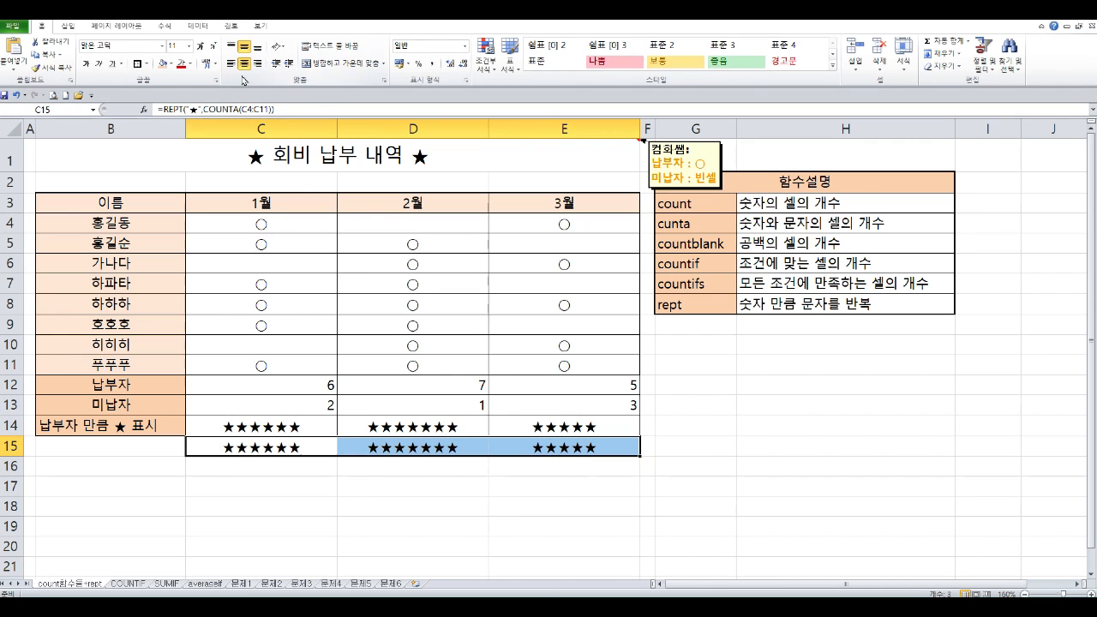
Compare January's star formulas in C14 and C15 with the COUNTA formula in C12.
{"action": "left_click", "coordinate": [292, 428]}
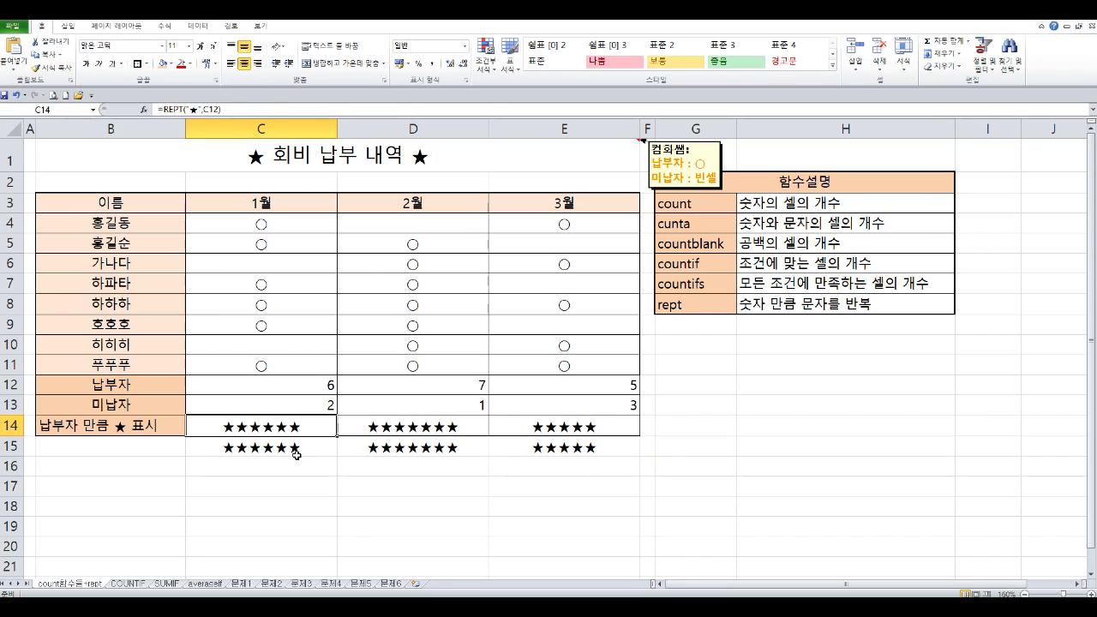
{"action": "left_click", "coordinate": [294, 450]}
{"action": "left_click", "coordinate": [294, 427]}
{"action": "left_click", "coordinate": [300, 388]}
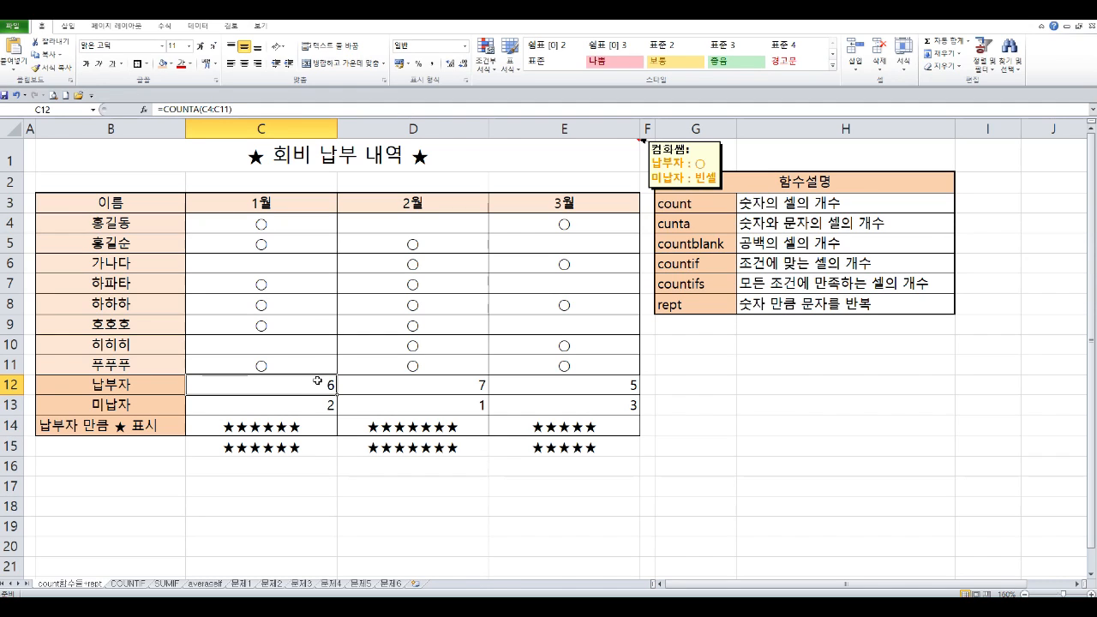
{"action": "left_click", "coordinate": [303, 452]}
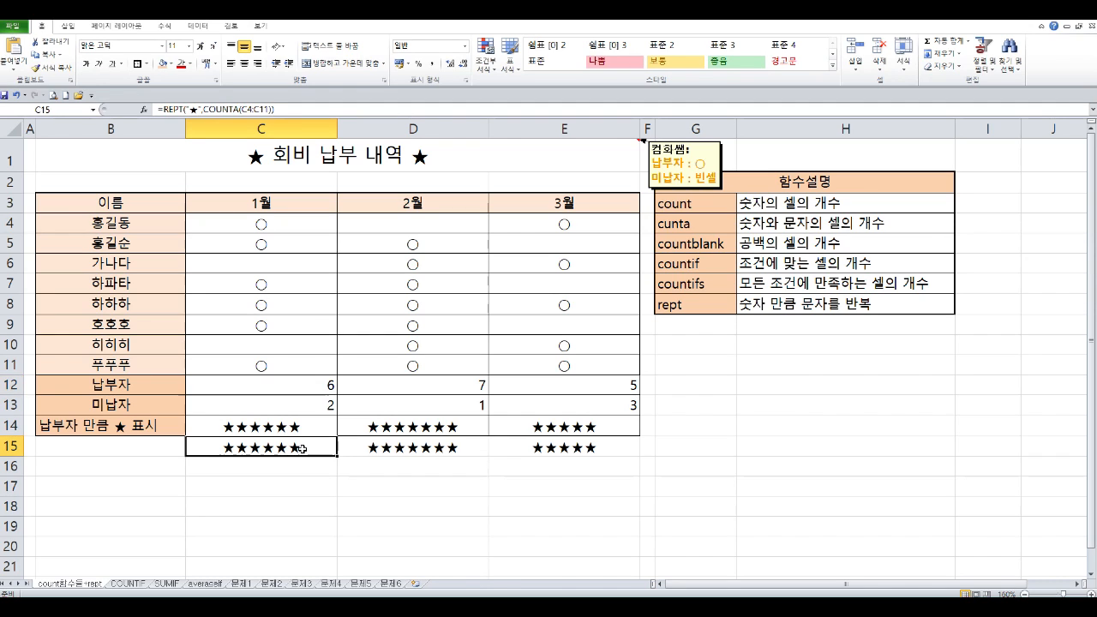
{"action": "double_click", "coordinate": [303, 452]}
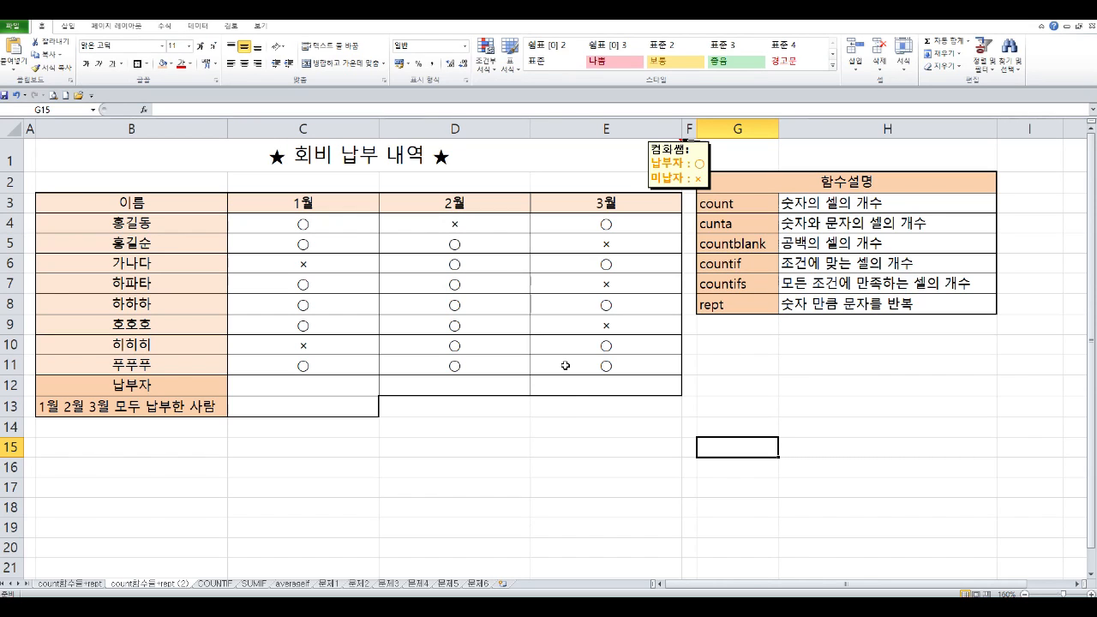
Examine the ○ and × legend in the note and compare it with January's payment marks in C4:C11.
{"action": "left_click", "coordinate": [663, 169]}
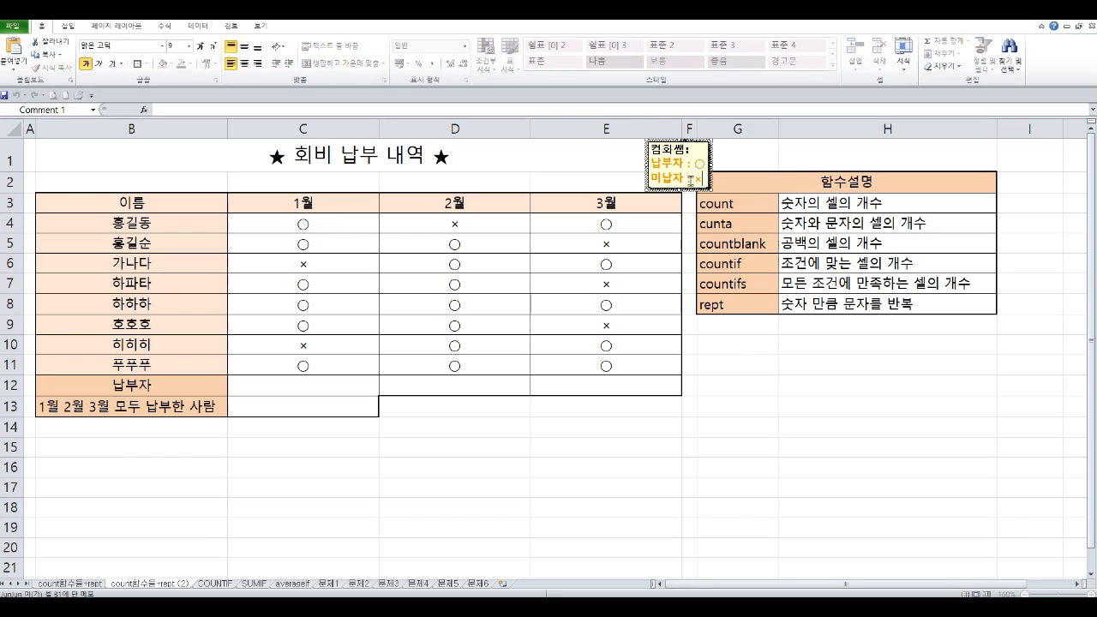
{"action": "left_click_drag", "start_coordinate": [652, 178], "coordinate": [704, 178]}
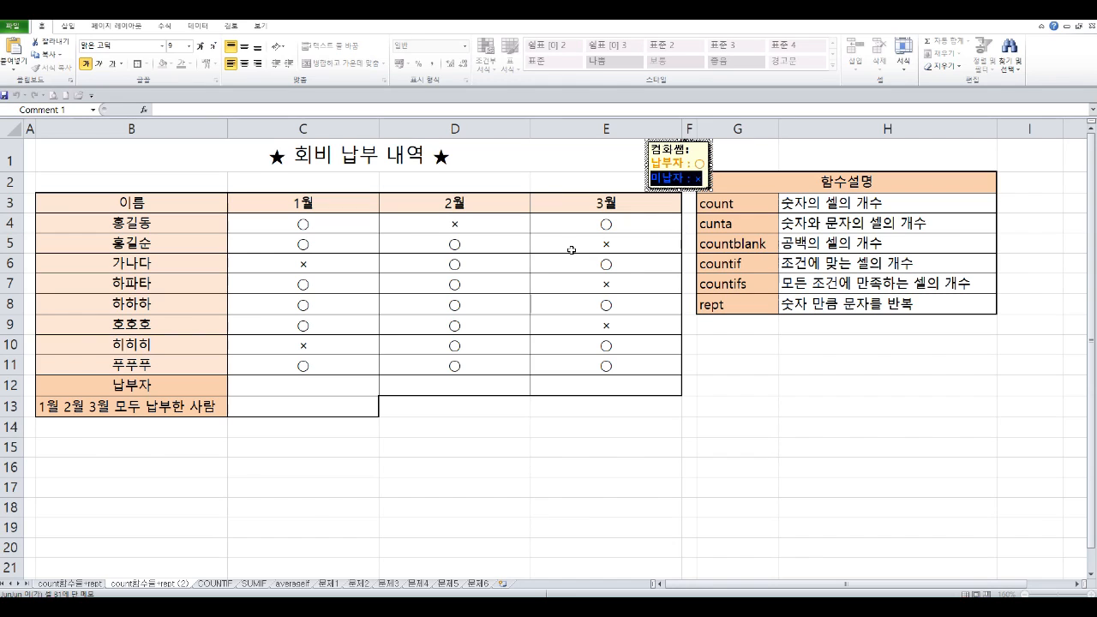
{"action": "left_click", "coordinate": [312, 383]}
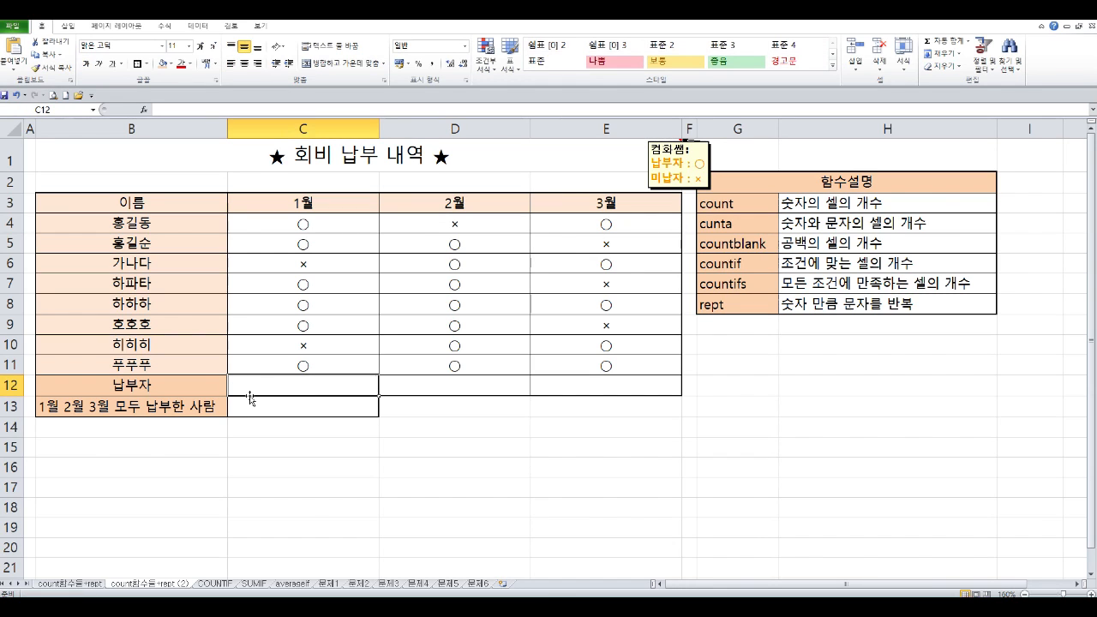
{"action": "left_click", "coordinate": [318, 262]}
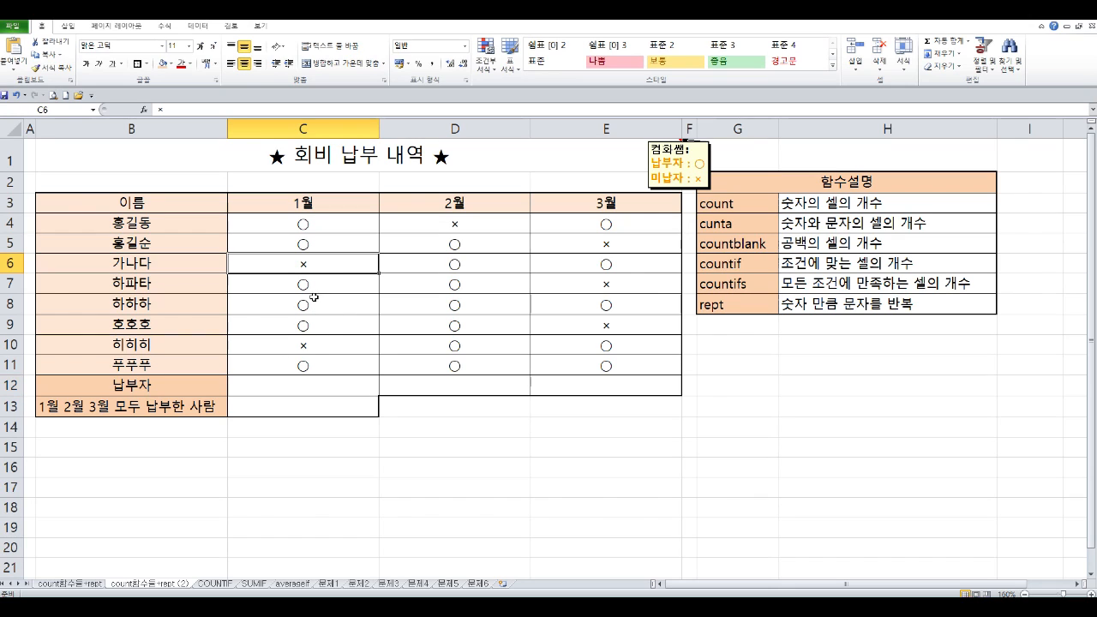
{"action": "left_click", "coordinate": [314, 346]}
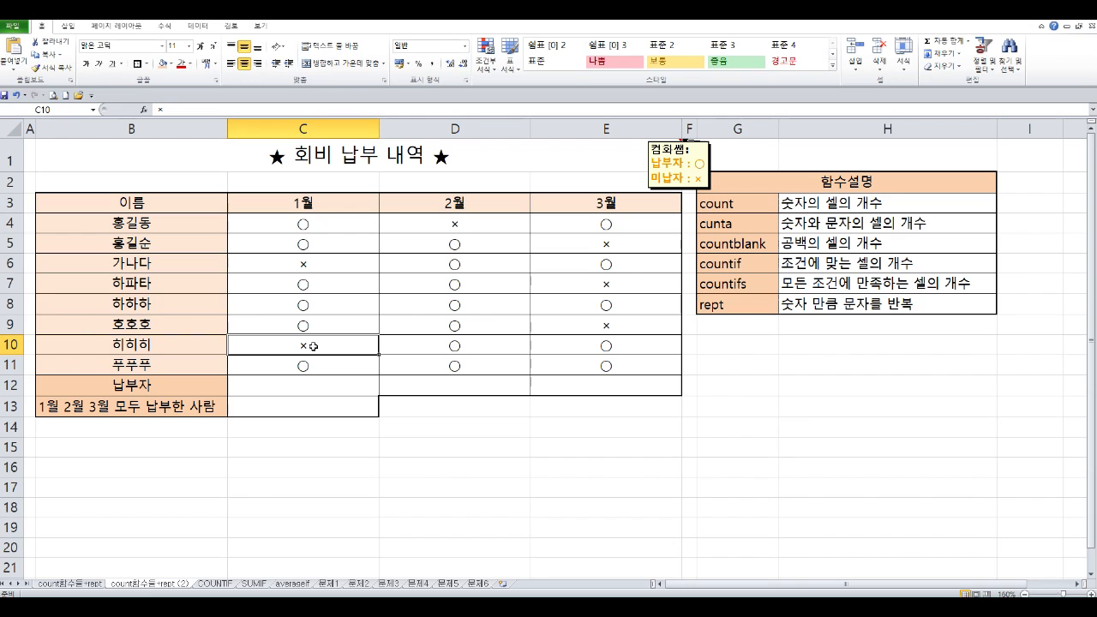
{"action": "left_click_drag", "start_coordinate": [324, 232], "coordinate": [324, 245]}
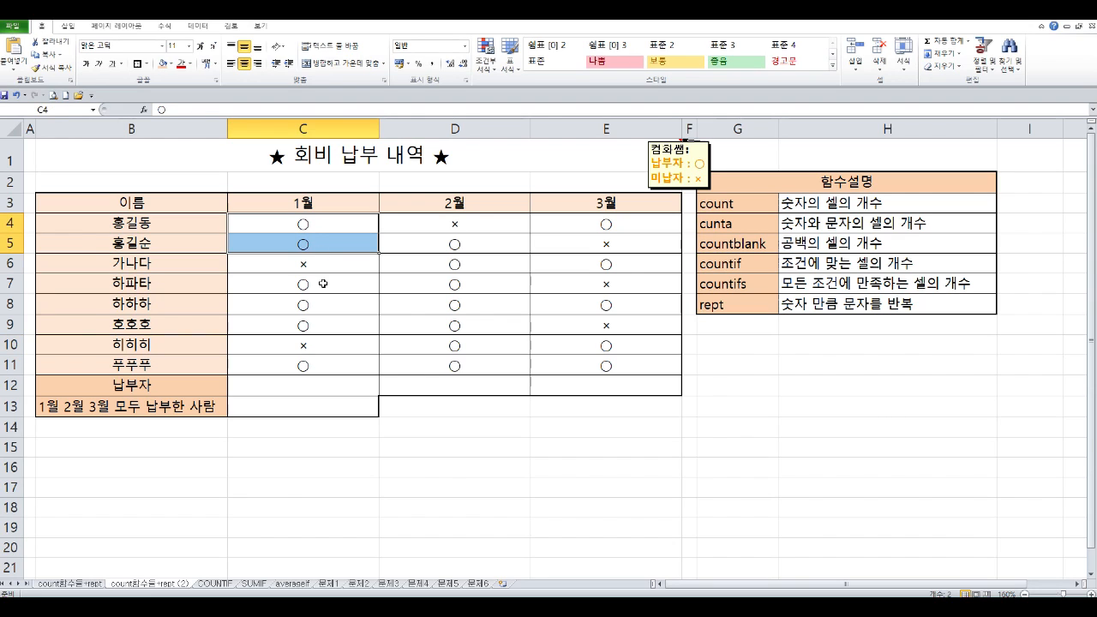
{"action": "left_click_drag", "start_coordinate": [322, 283], "coordinate": [324, 333]}
{"action": "left_click", "coordinate": [319, 365]}
Try counting January's payers in C12 with the formula =counta(C4:C11).
{"action": "left_click", "coordinate": [323, 386]}
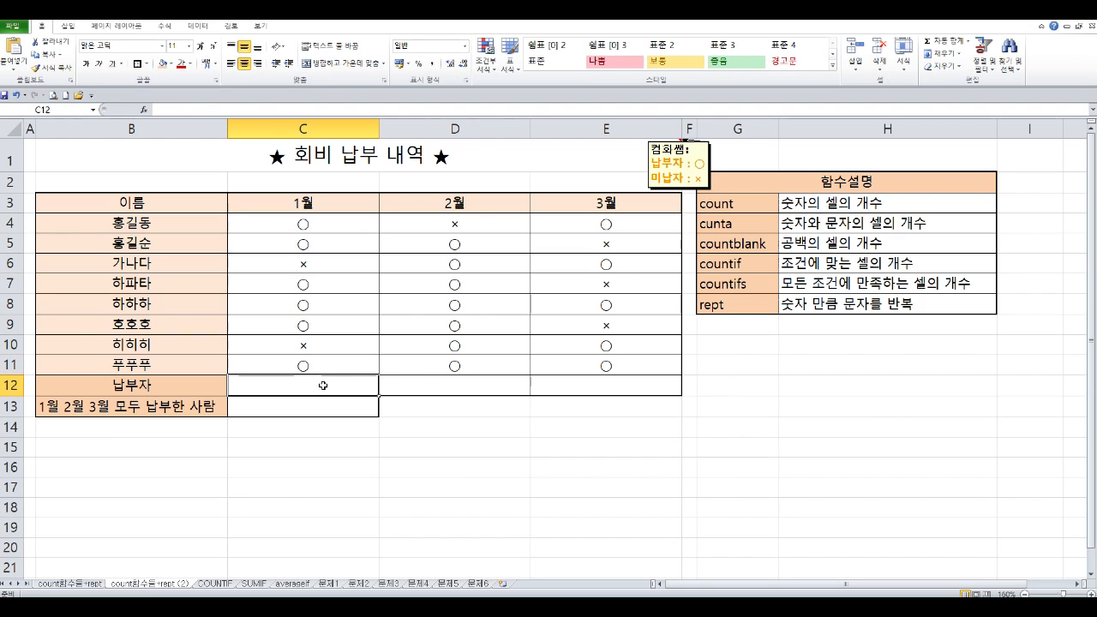
{"action": "type", "text": "="}
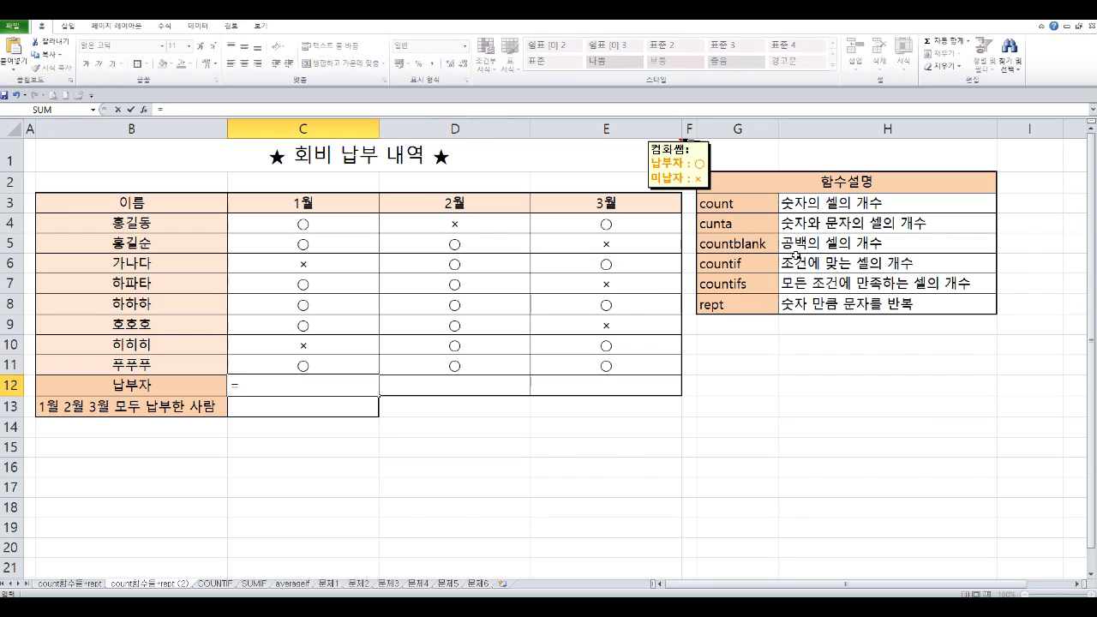
{"action": "type", "text": "cou"}
{"action": "key", "text": "BackSpace"}
{"action": "key", "text": "BackSpace"}
{"action": "type", "text": "counta"}
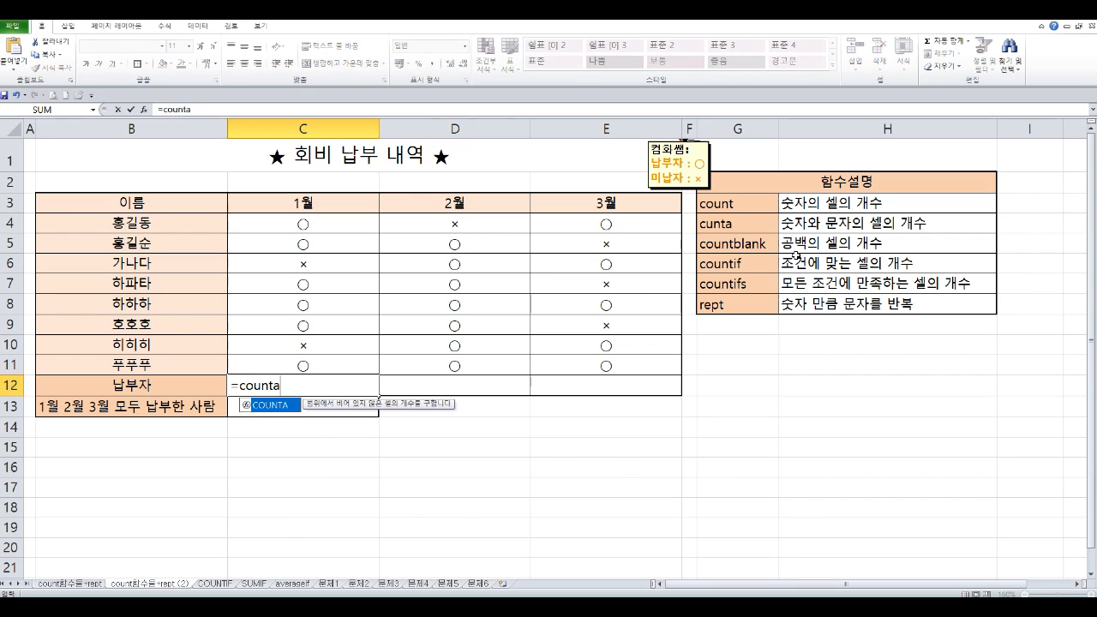
{"action": "type", "text": "("}
{"action": "left_click_drag", "start_coordinate": [358, 224], "coordinate": [343, 363]}
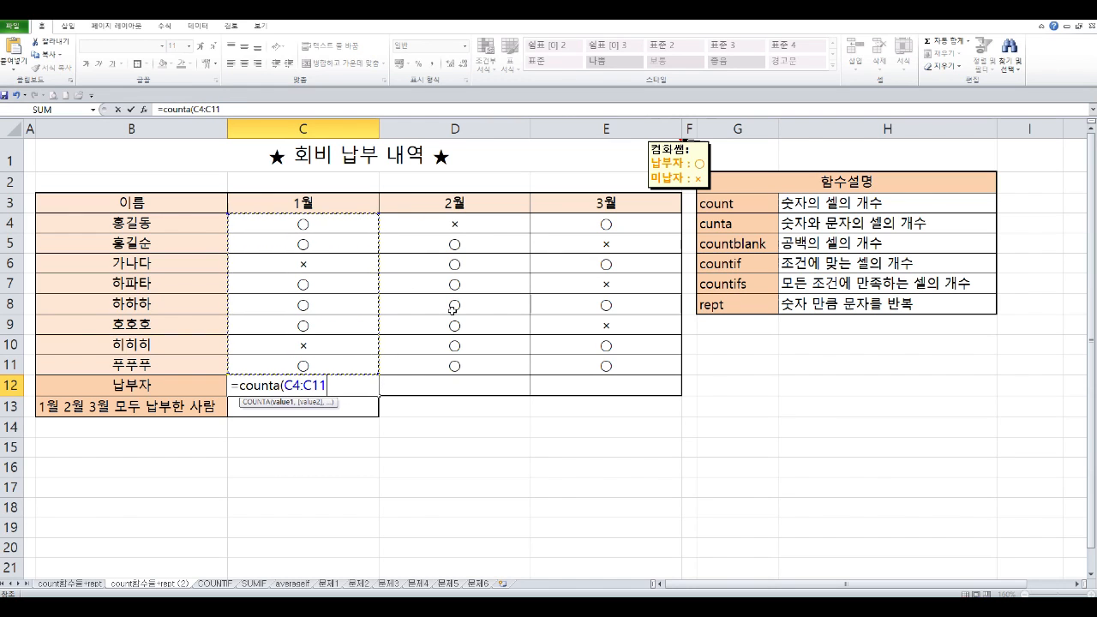
{"action": "type", "text": ")"}
{"action": "key", "text": "Return"}
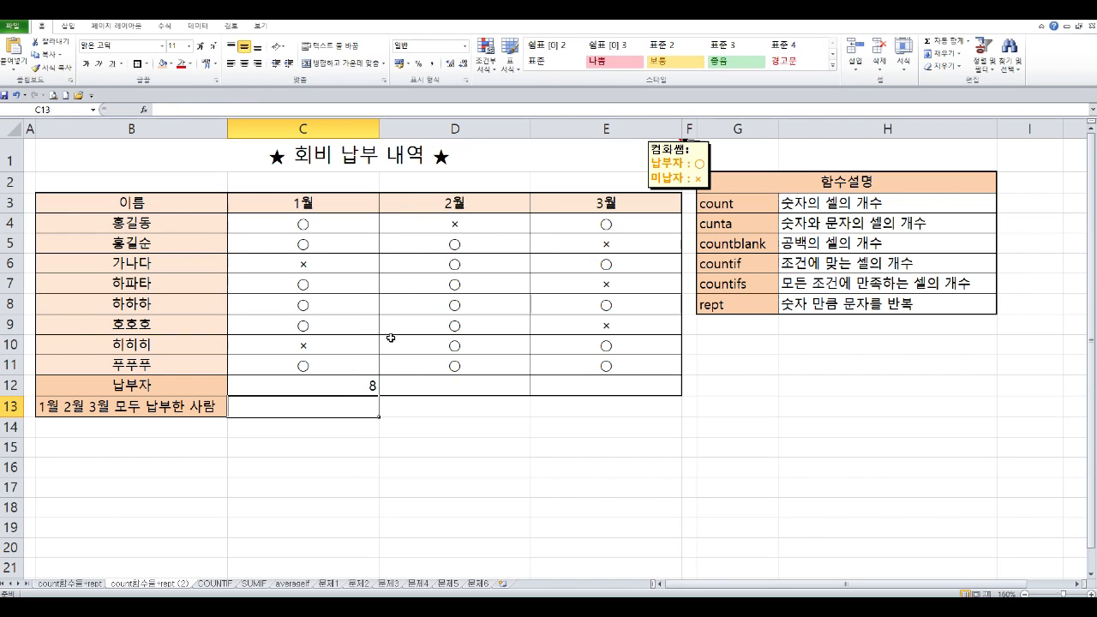
Check each January mark in C4:C11, including the × cells, against the COUNTA result in C12.
{"action": "left_click", "coordinate": [348, 380]}
{"action": "left_click", "coordinate": [308, 261]}
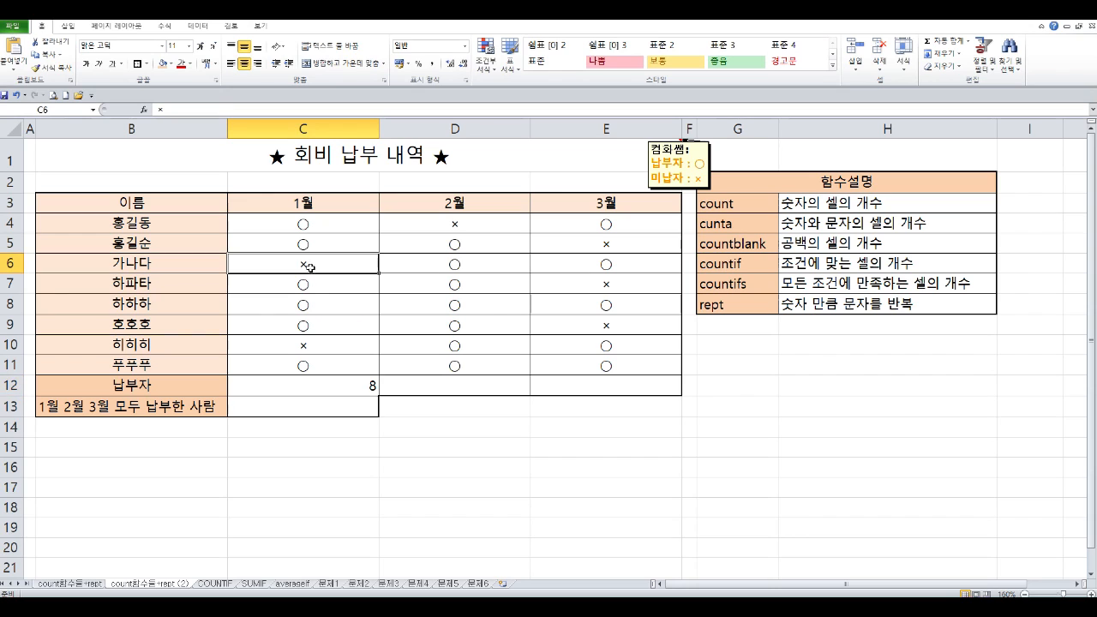
{"action": "left_click", "coordinate": [316, 344]}
{"action": "left_click", "coordinate": [319, 223]}
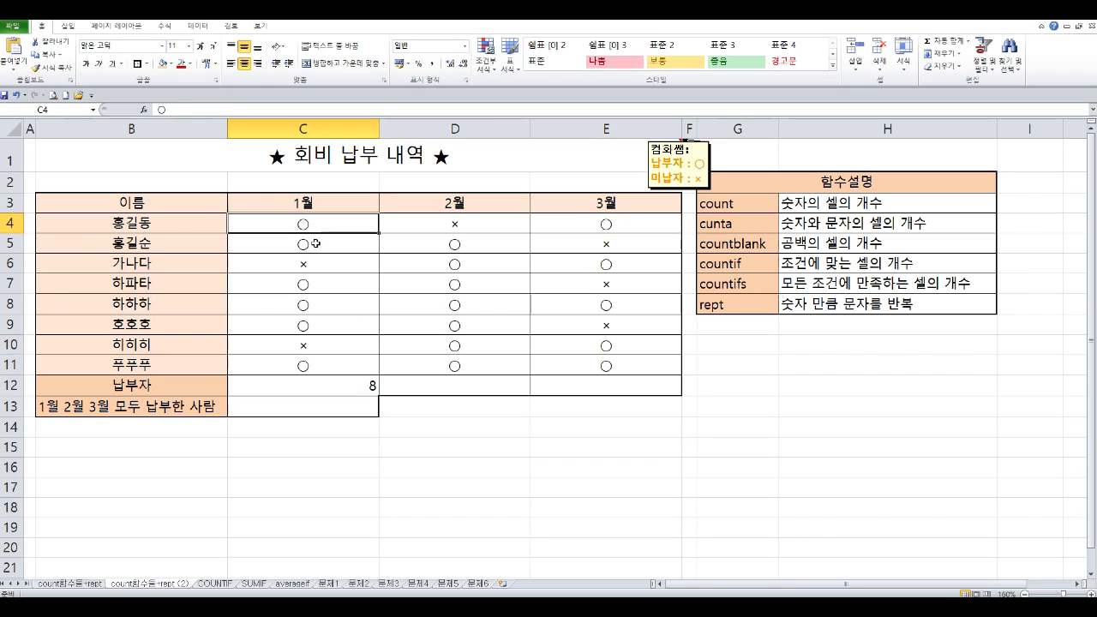
{"action": "left_click", "coordinate": [316, 244]}
{"action": "left_click", "coordinate": [316, 268]}
{"action": "left_click", "coordinate": [314, 286]}
{"action": "left_click", "coordinate": [311, 304]}
{"action": "left_click", "coordinate": [309, 324]}
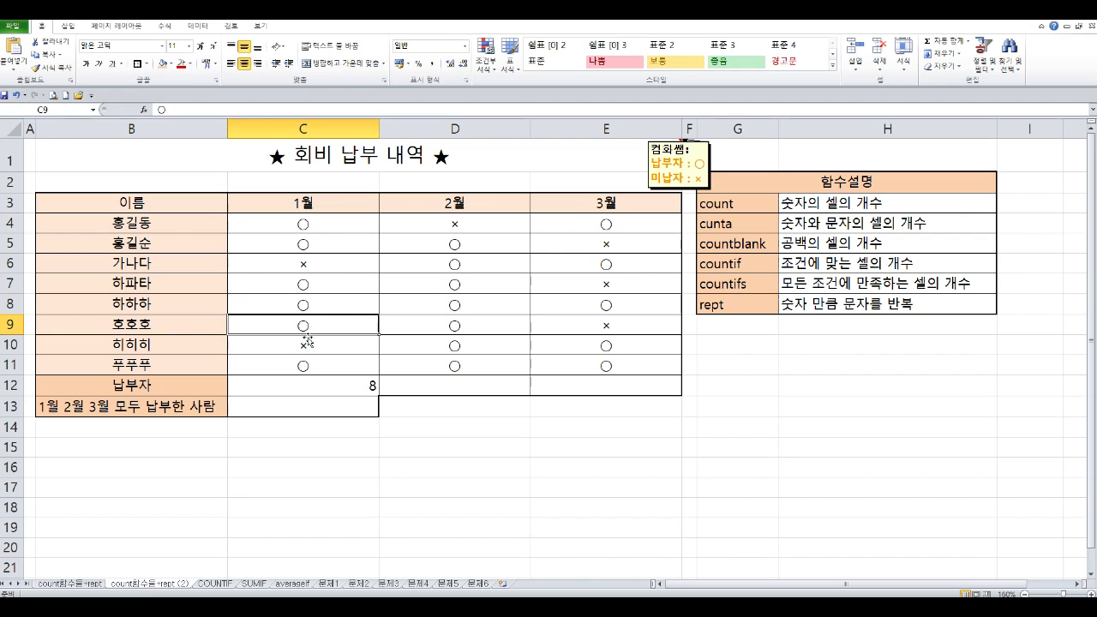
{"action": "left_click", "coordinate": [308, 343]}
{"action": "left_click", "coordinate": [310, 358]}
Clear the COUNTA formula from C12 and review the cells marked ○ in January's column.
{"action": "left_click", "coordinate": [370, 393]}
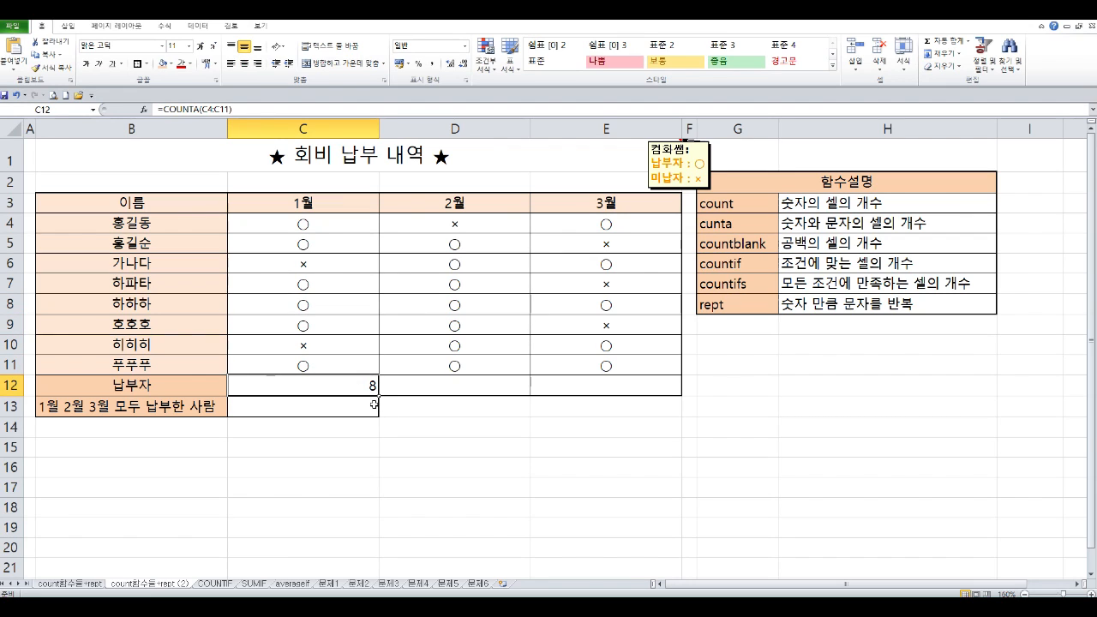
{"action": "key", "text": "Delete"}
{"action": "left_click", "coordinate": [324, 228]}
{"action": "left_click", "coordinate": [317, 247]}
{"action": "left_click", "coordinate": [324, 285]}
{"action": "left_click", "coordinate": [326, 306]}
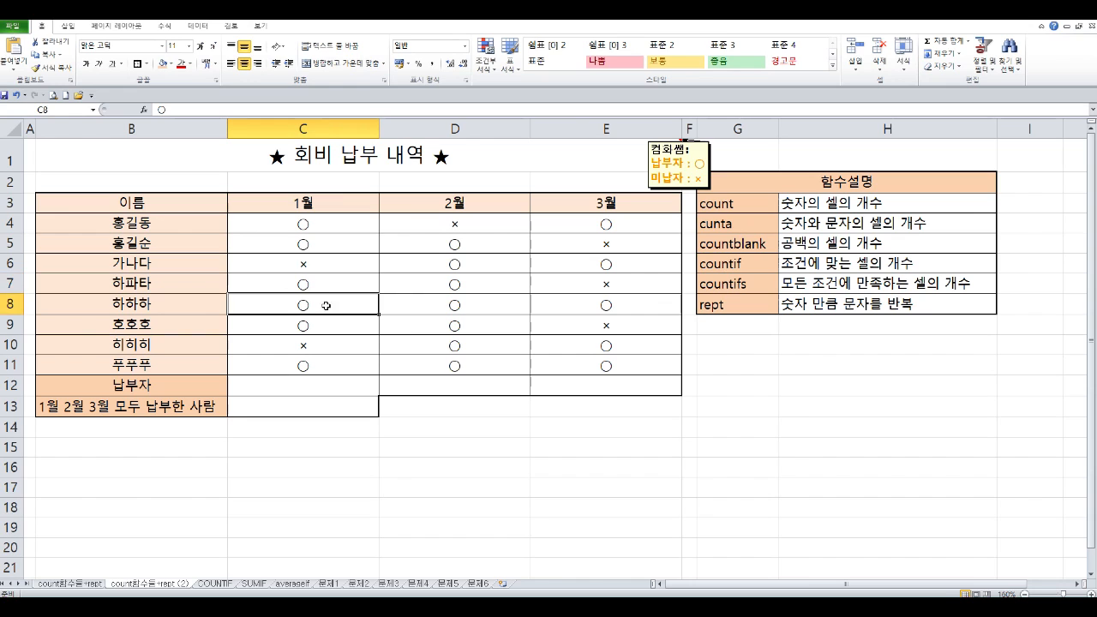
{"action": "left_click", "coordinate": [324, 326]}
Begin a COUNTIF formula in C12 with January's marks C4:C11 as its range.
{"action": "left_click", "coordinate": [324, 383]}
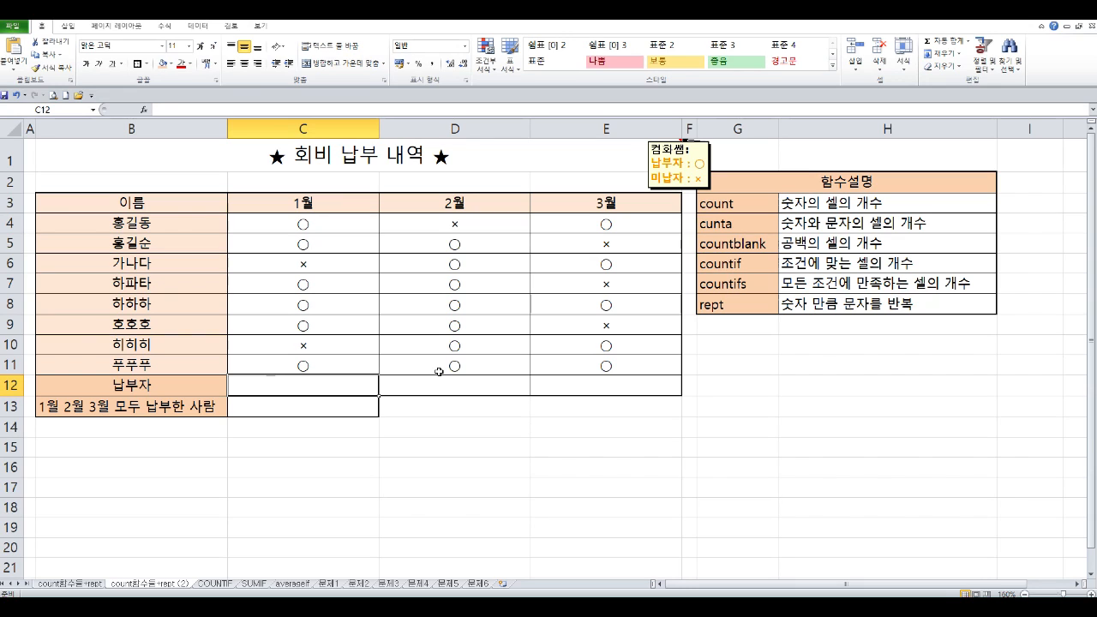
{"action": "type", "text": "="}
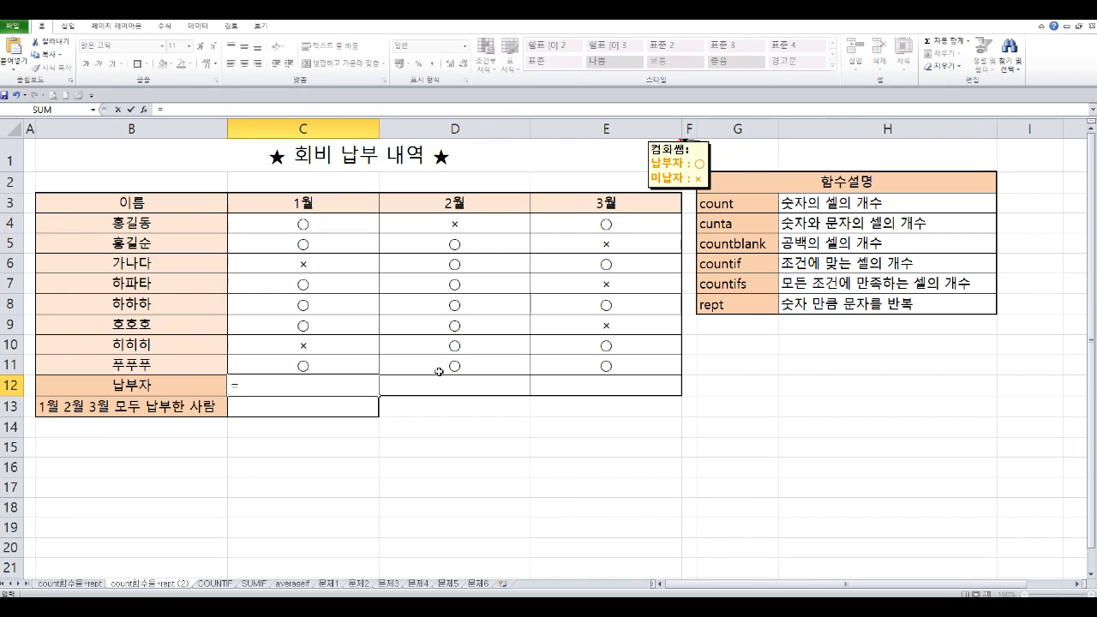
{"action": "type", "text": "count"}
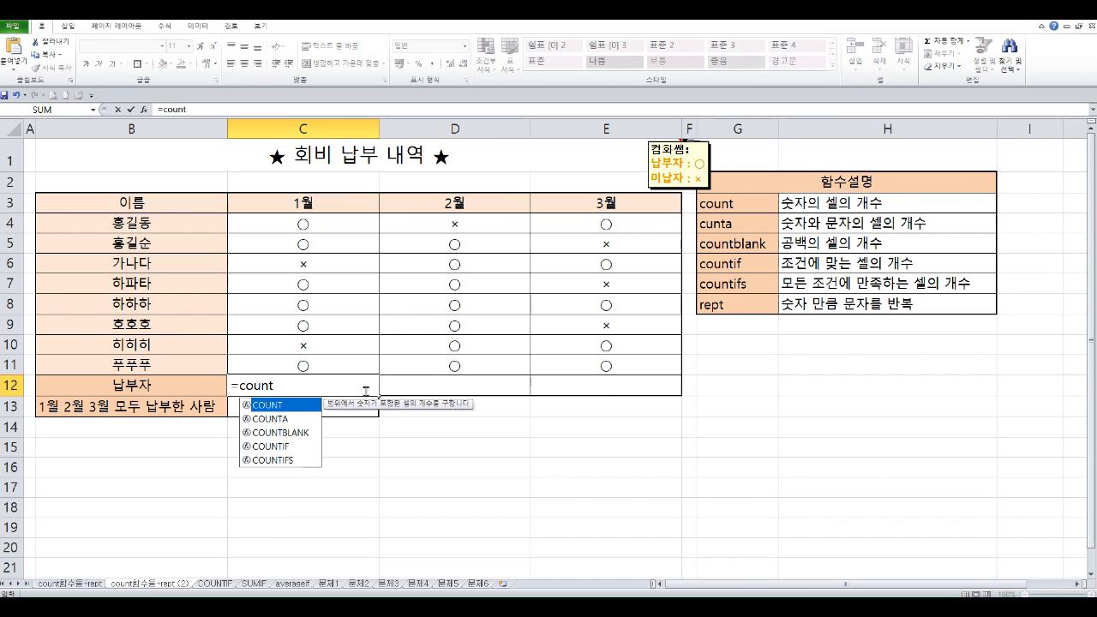
{"action": "type", "text": "if"}
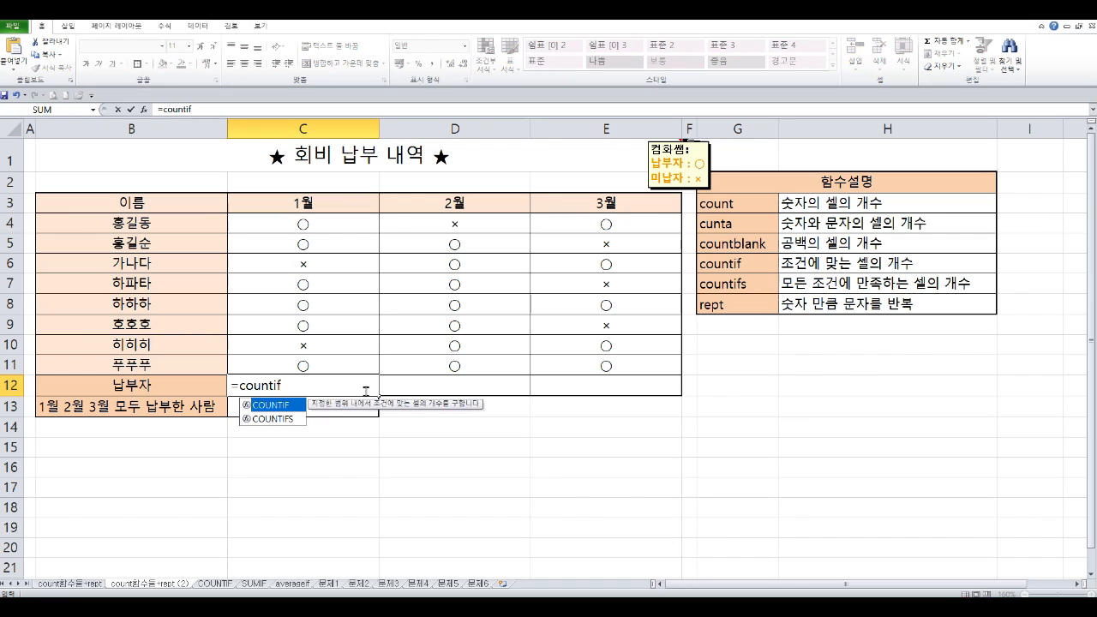
{"action": "type", "text": "("}
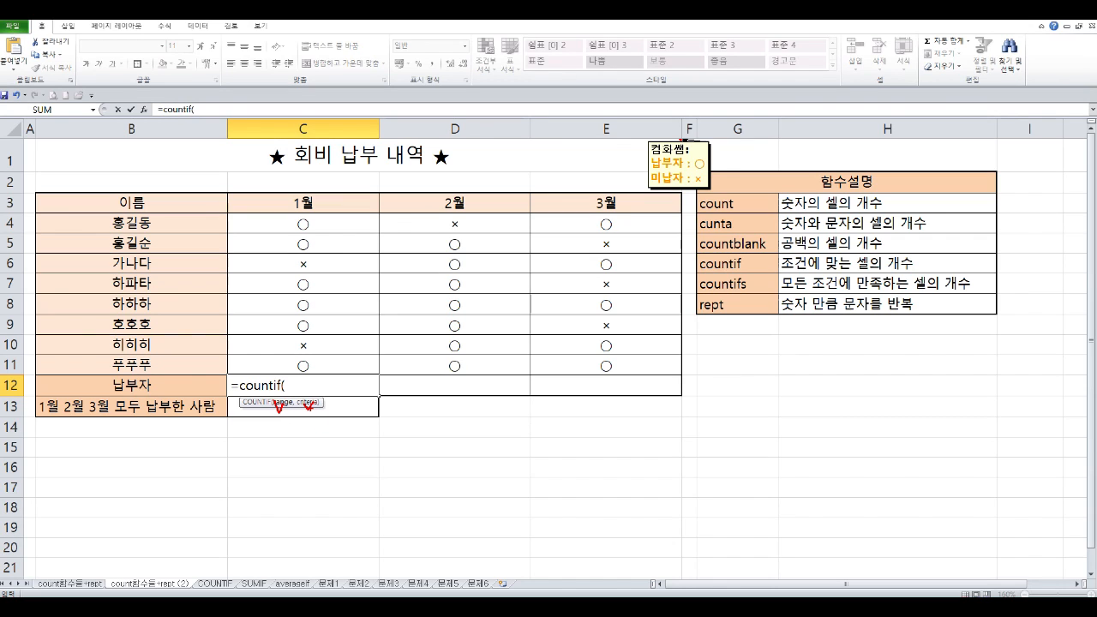
{"action": "left_click_drag", "start_coordinate": [300, 224], "coordinate": [302, 363]}
Add the special character "○" as the criterion and complete C12's formula as =countif(C4:C11,"○").
{"action": "type", "text": ",\"a"}
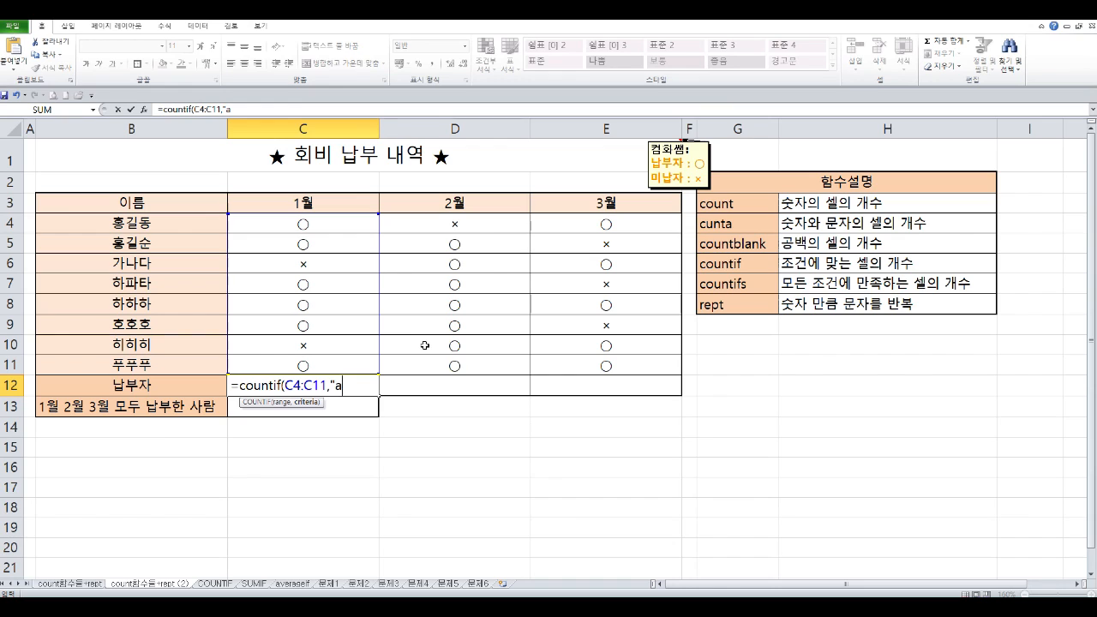
{"action": "key", "text": "BackSpace"}
{"action": "type", "text": "ㅁ"}
{"action": "key", "text": "Hangul_Hanja"}
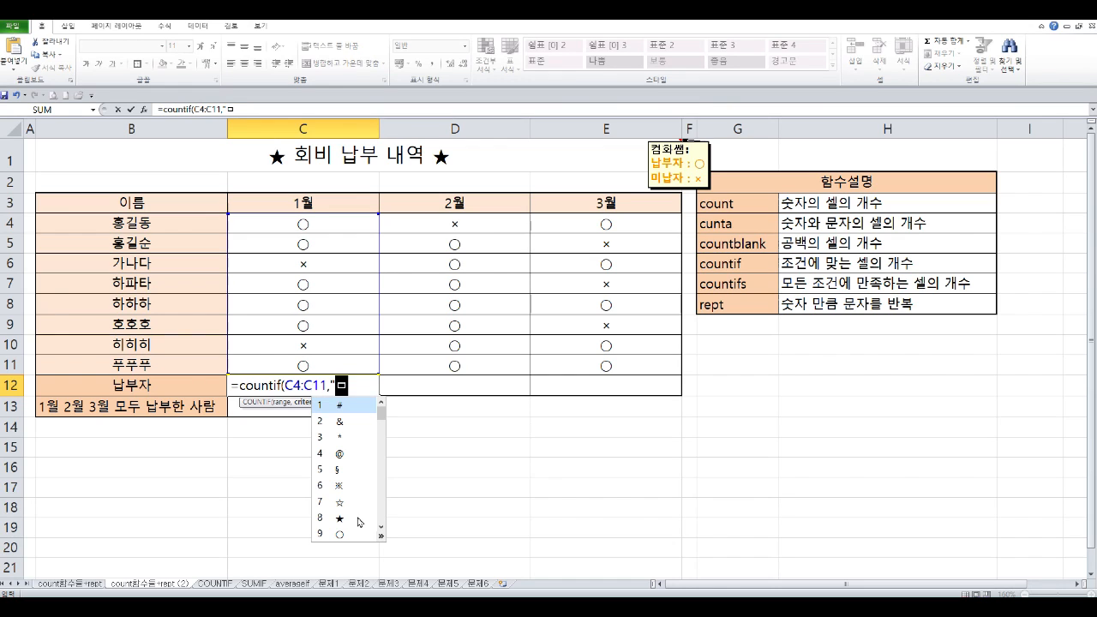
{"action": "left_click", "coordinate": [351, 534]}
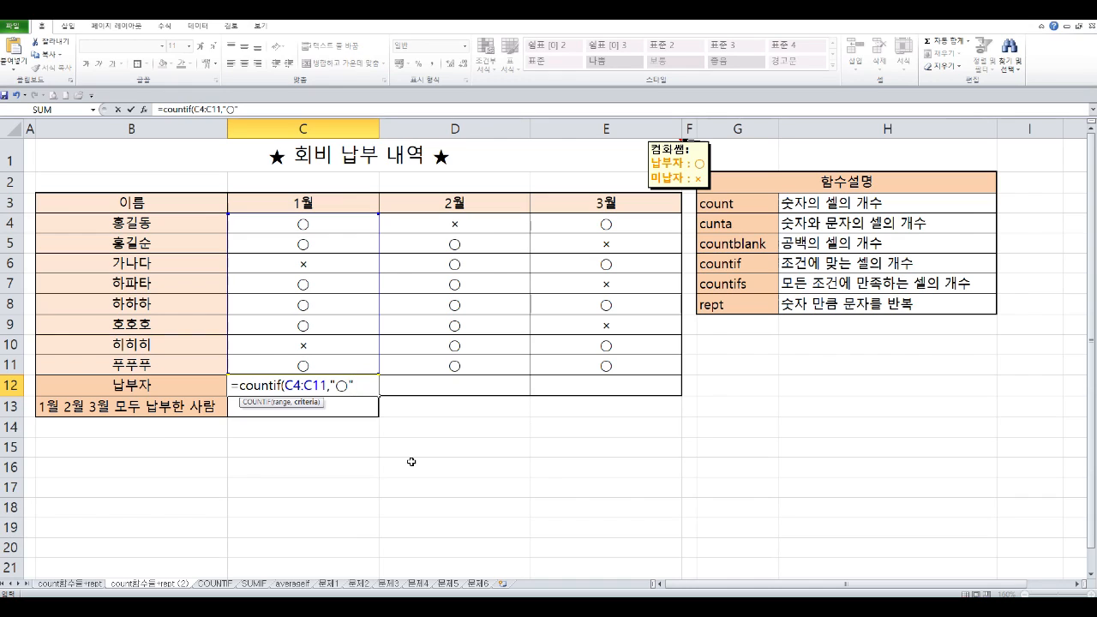
{"action": "double_click", "coordinate": [340, 387]}
{"action": "left_click", "coordinate": [355, 386]}
{"action": "key", "text": "Return"}
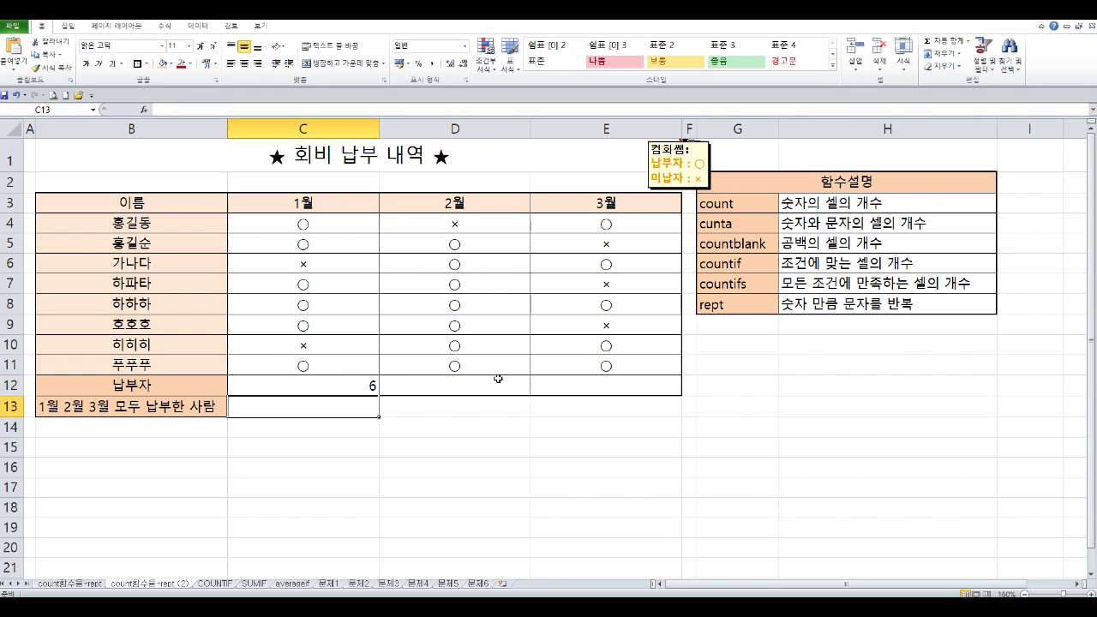
Check January's ○ marks against C12 and fill its COUNTIF formula across to E12.
{"action": "left_click_drag", "start_coordinate": [325, 228], "coordinate": [335, 324]}
{"action": "left_click", "coordinate": [336, 366]}
{"action": "left_click", "coordinate": [364, 387]}
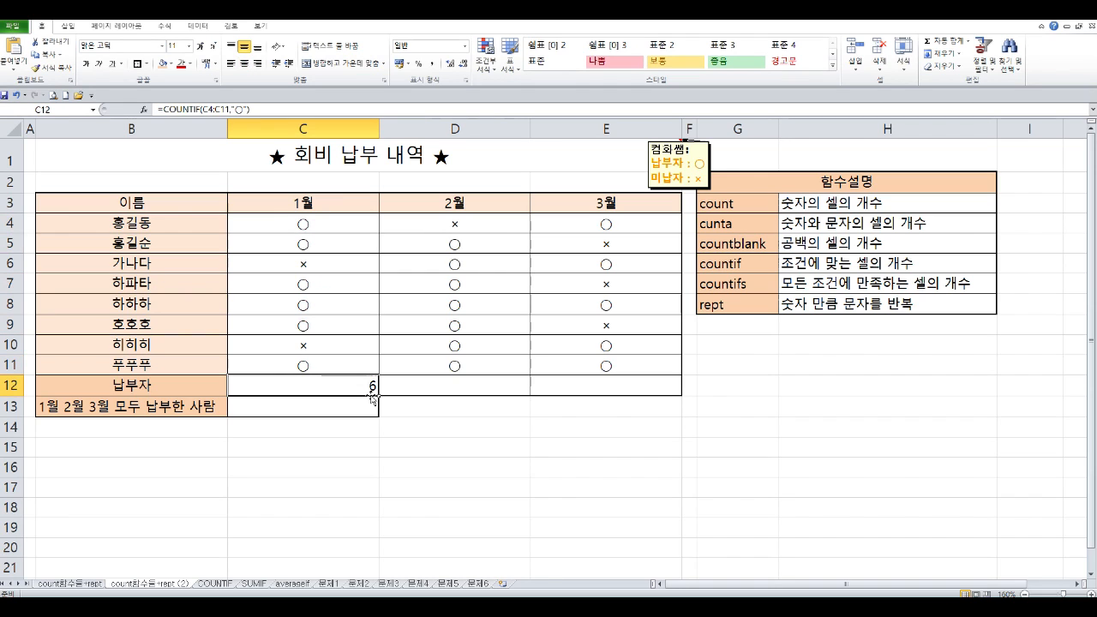
{"action": "left_click_drag", "start_coordinate": [379, 399], "coordinate": [613, 397]}
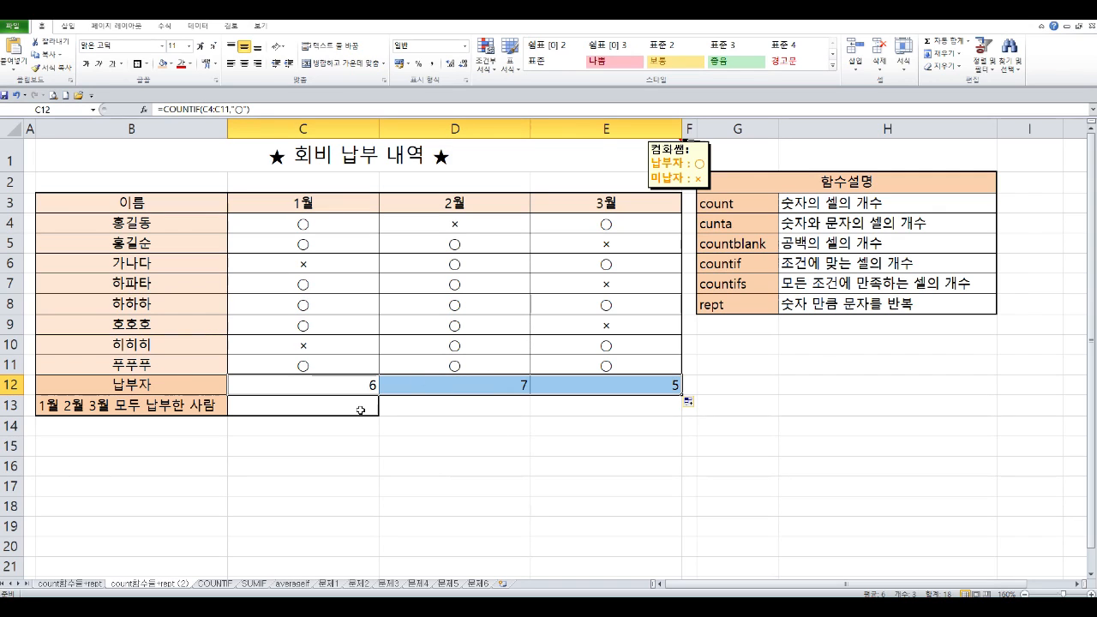
Examine the members' rows from 1월 to 3월 for people marked ○ in all three months.
{"action": "left_click", "coordinate": [346, 417]}
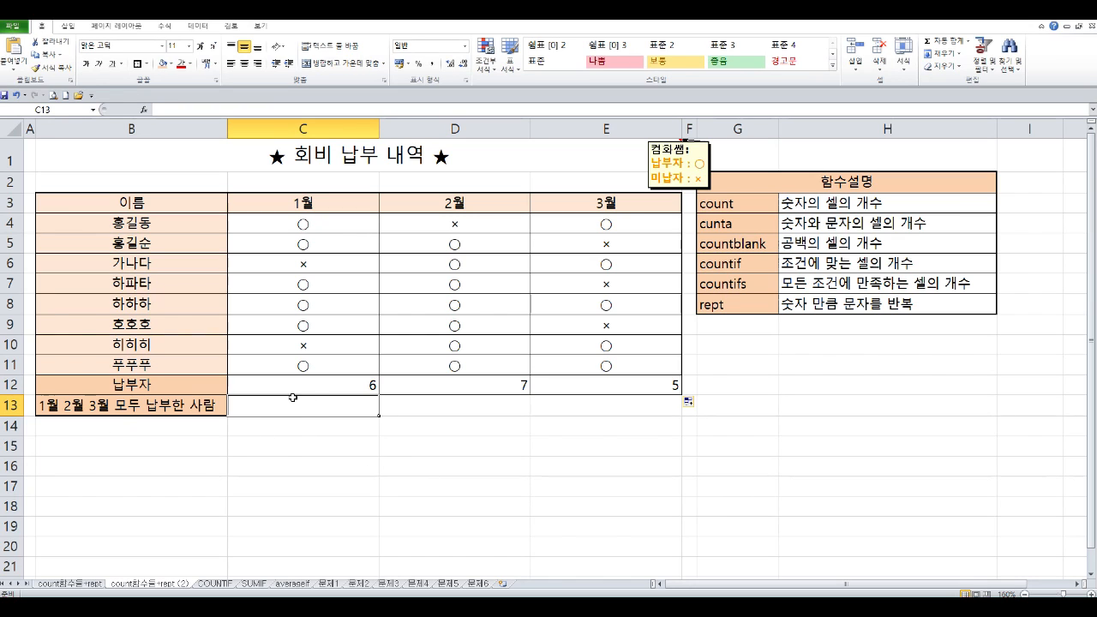
{"action": "left_click", "coordinate": [319, 243]}
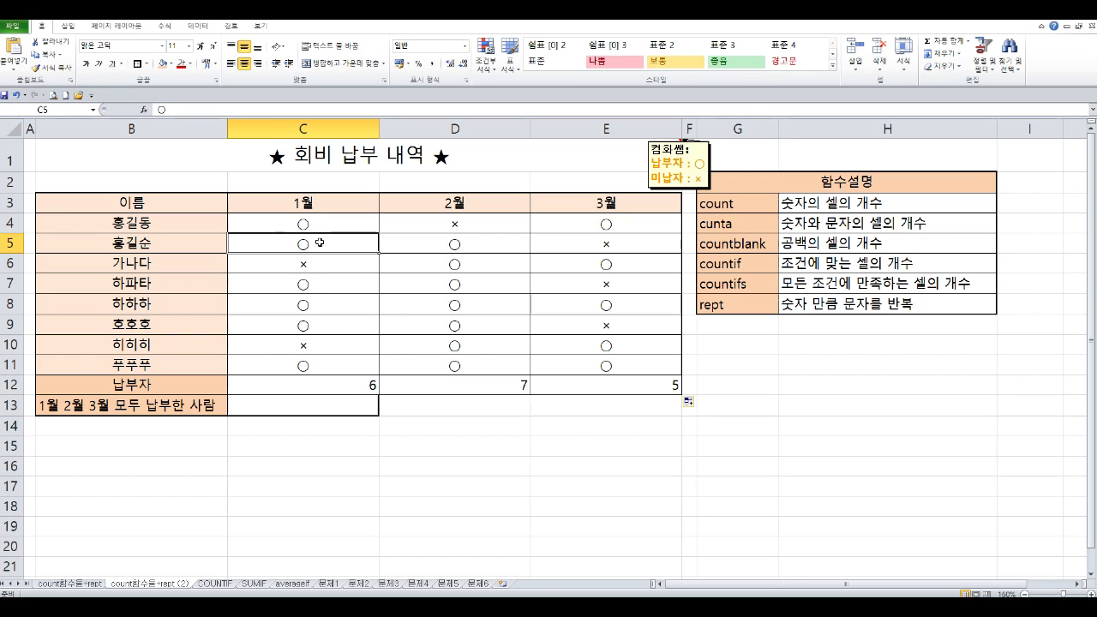
{"action": "left_click", "coordinate": [470, 243]}
{"action": "left_click", "coordinate": [584, 247]}
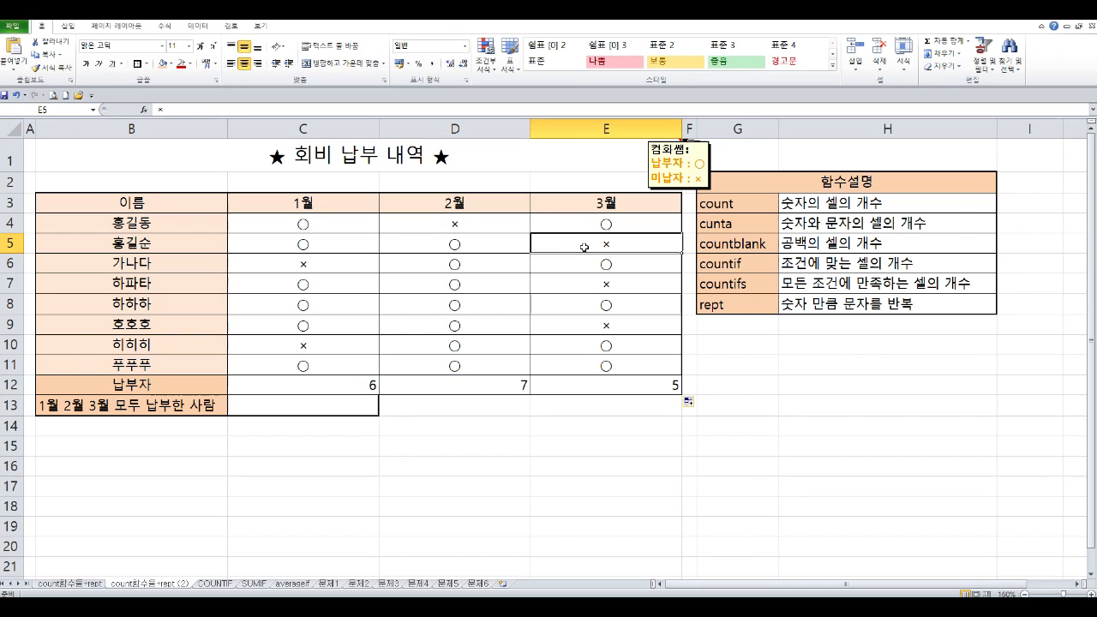
{"action": "left_click", "coordinate": [313, 271]}
{"action": "left_click", "coordinate": [456, 272]}
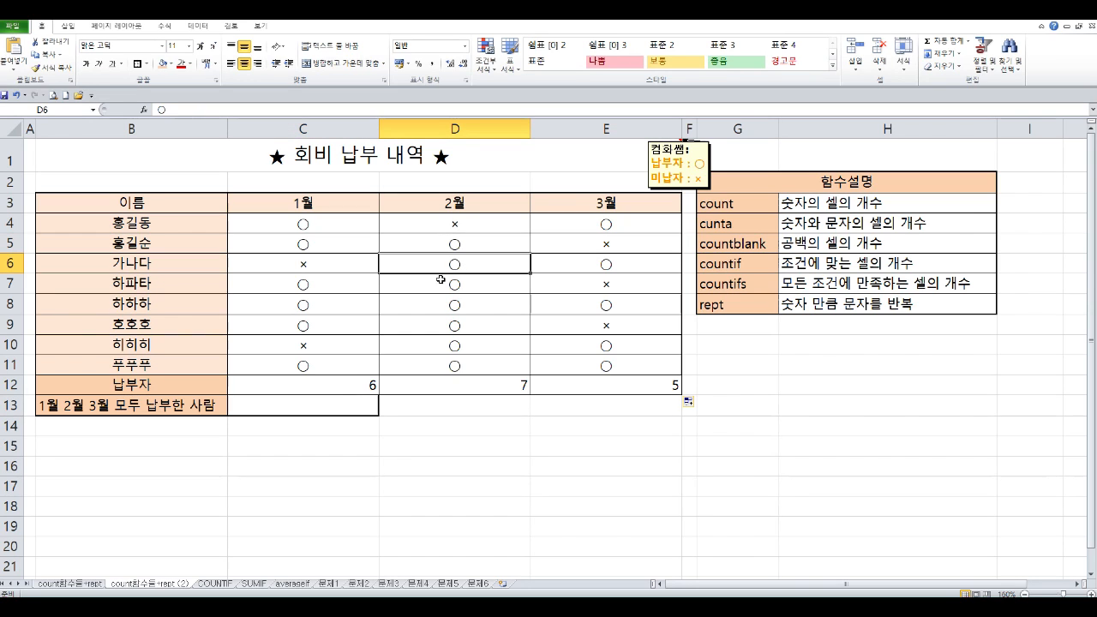
{"action": "left_click", "coordinate": [308, 285]}
{"action": "left_click_drag", "start_coordinate": [299, 306], "coordinate": [603, 312]}
{"action": "left_click_drag", "start_coordinate": [307, 365], "coordinate": [605, 375]}
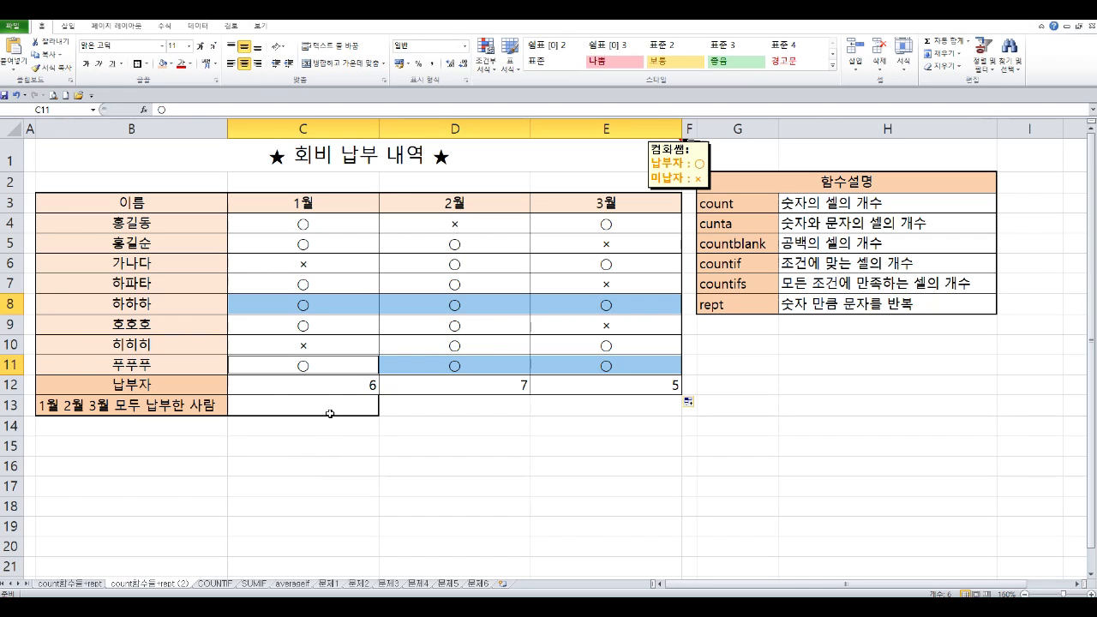
Begin a COUNTIFS formula in C13 with January's marks C4:C11 as the first criteria range.
{"action": "left_click", "coordinate": [319, 412]}
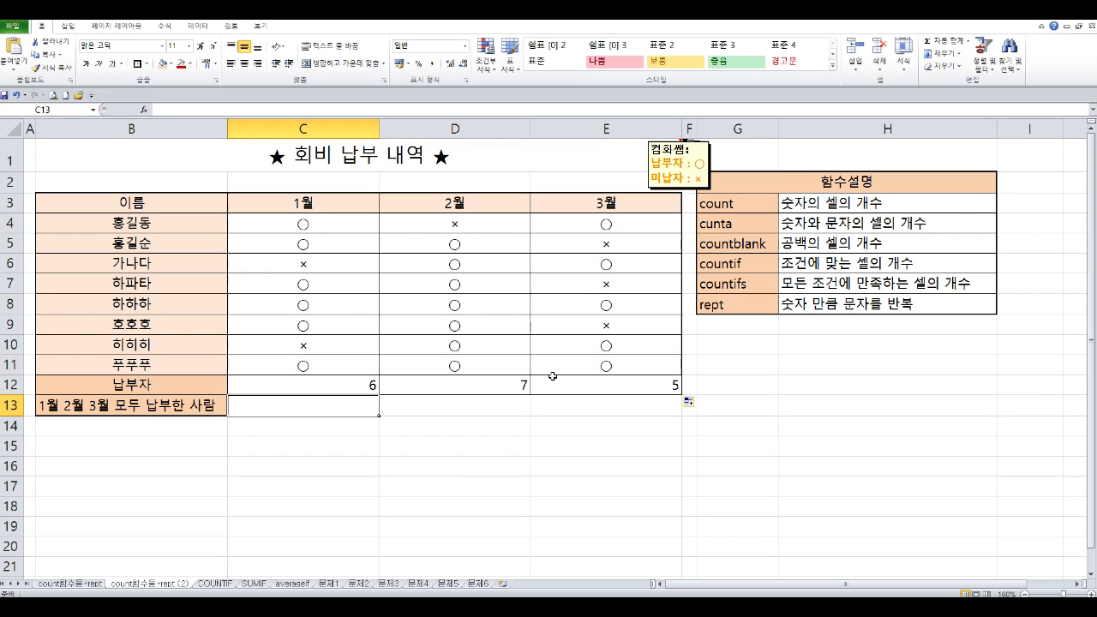
{"action": "type", "text": "="}
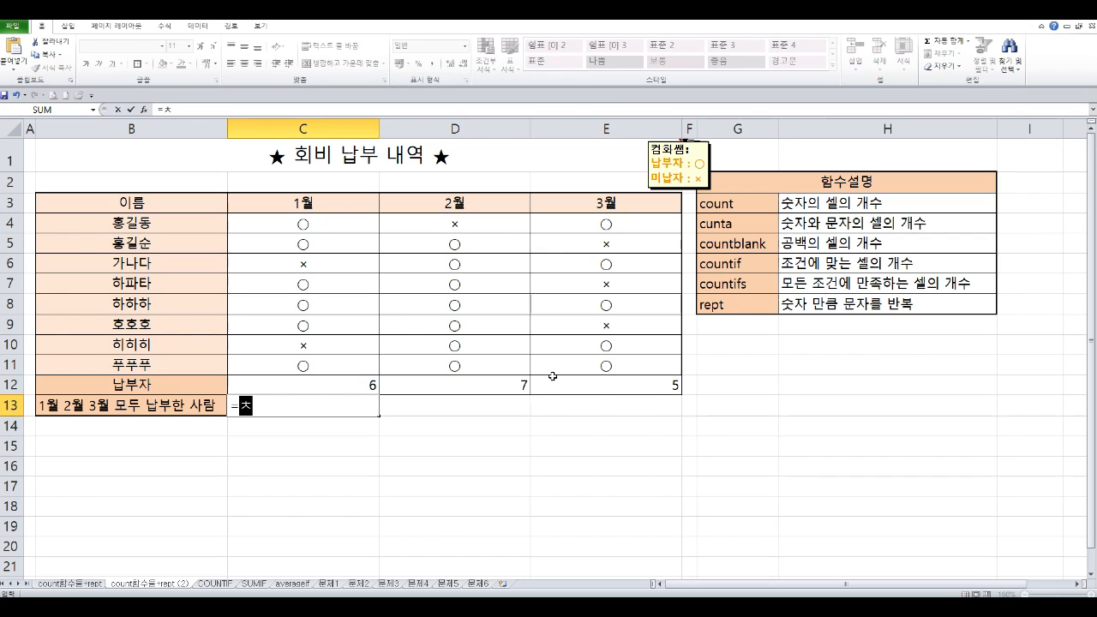
{"action": "type", "text": "cu"}
{"action": "key", "text": "BackSpace"}
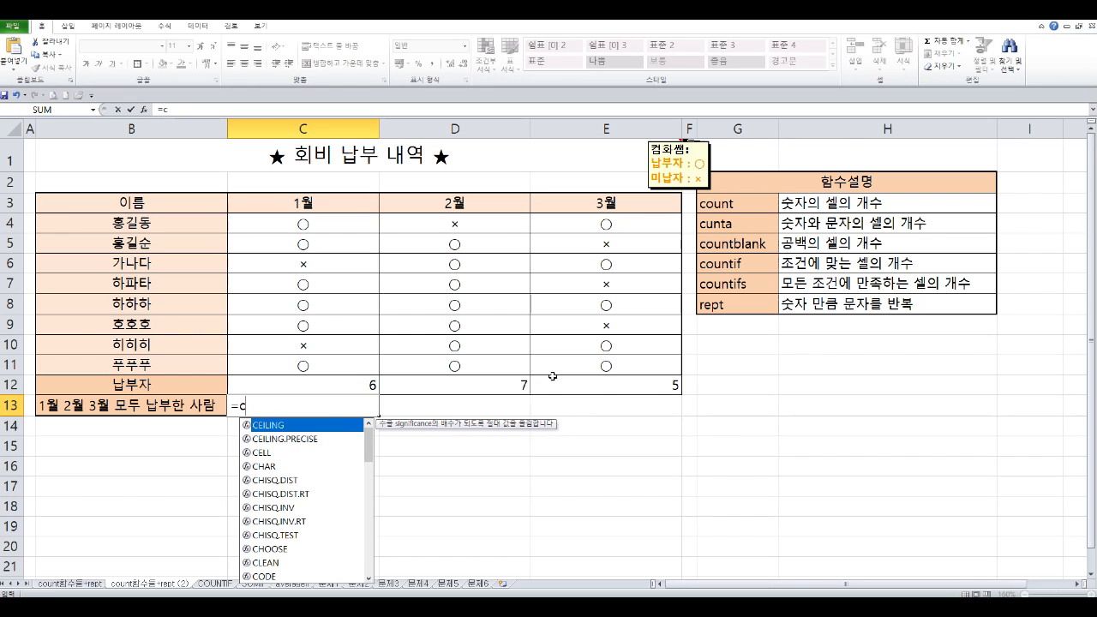
{"action": "type", "text": "ountifs"}
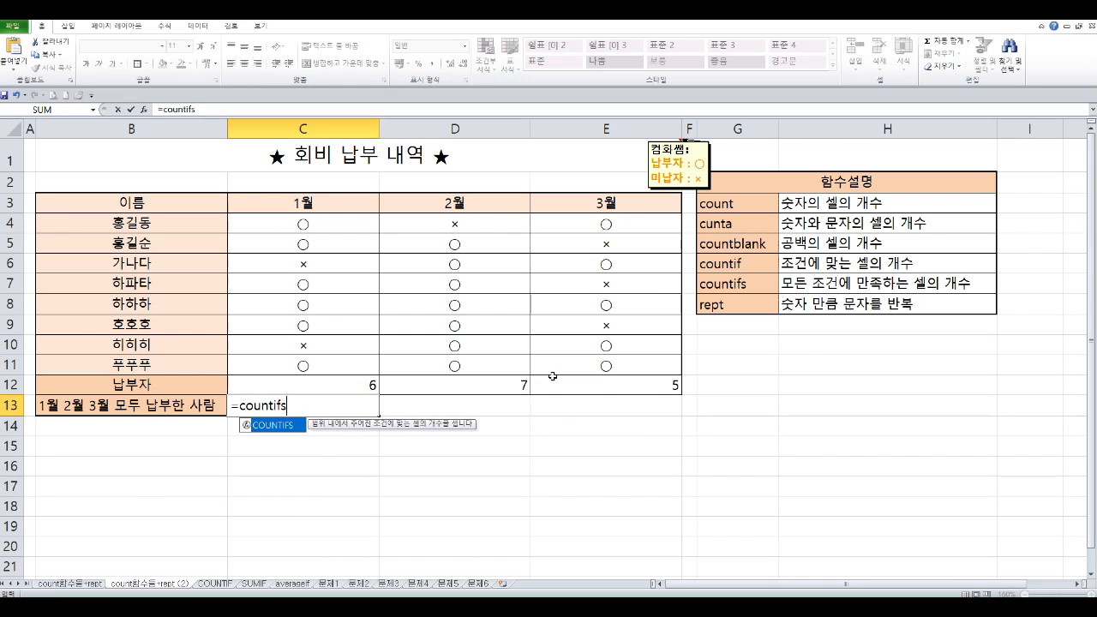
{"action": "type", "text": "("}
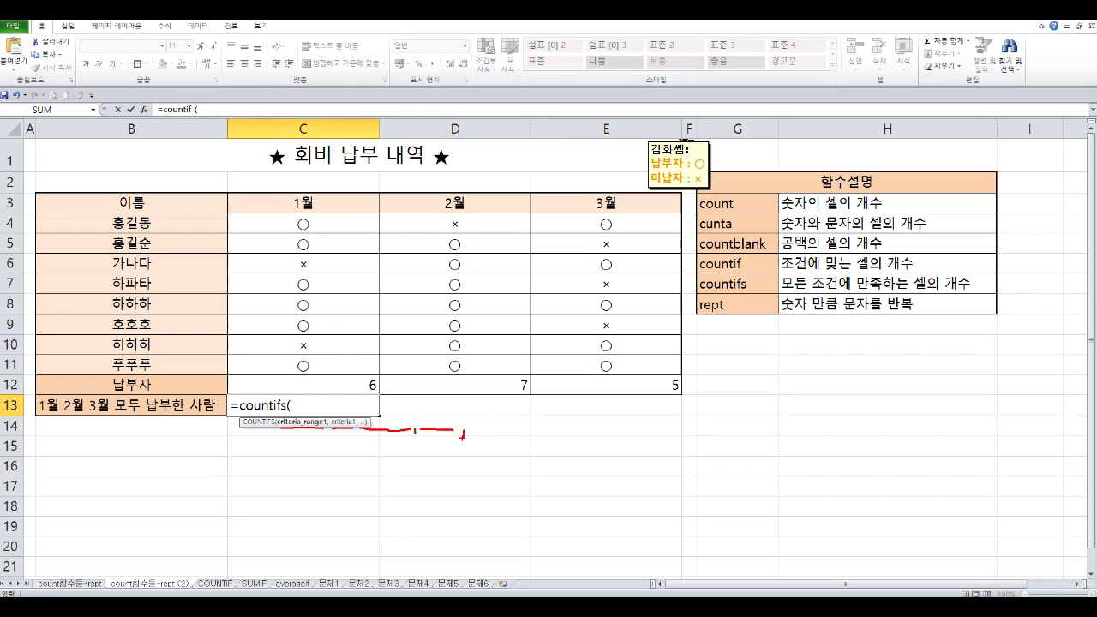
{"action": "left_click_drag", "start_coordinate": [485, 428], "coordinate": [523, 427]}
{"action": "left_click_drag", "start_coordinate": [541, 432], "coordinate": [565, 433]}
{"action": "key", "text": "Escape"}
{"action": "left_click_drag", "start_coordinate": [308, 224], "coordinate": [317, 366]}
{"action": "type", "text": ","}
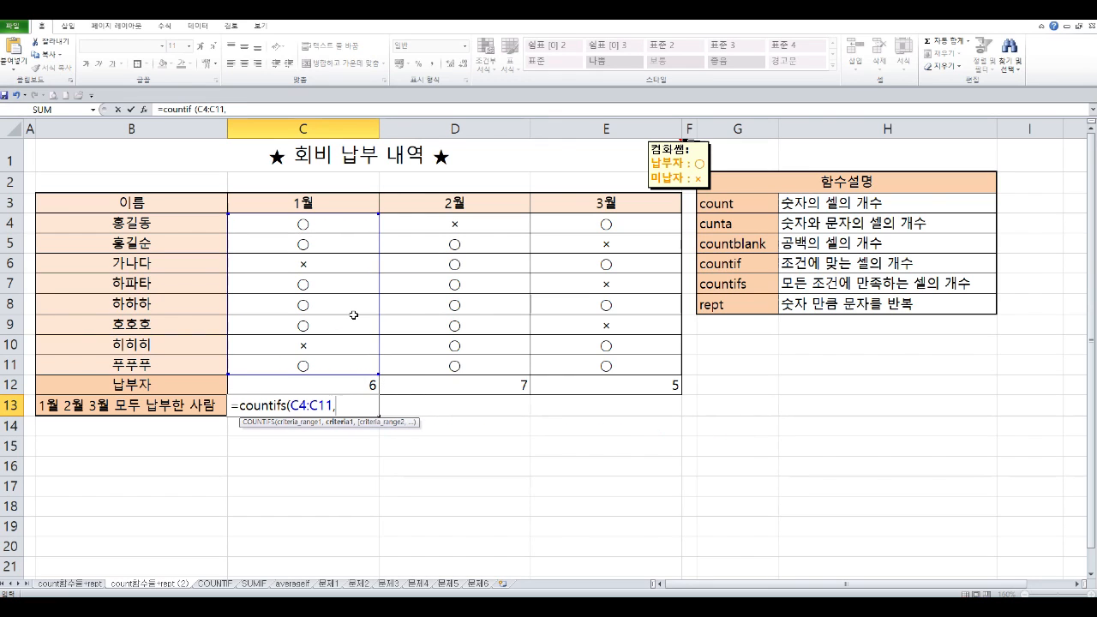
Add the special character "○" as the January criterion in C13's COUNTIFS formula.
{"action": "type", "text": "\"a"}
{"action": "key", "text": "BackSpace"}
{"action": "type", "text": "ㅁ"}
{"action": "key", "text": "Hangul_Hanja"}
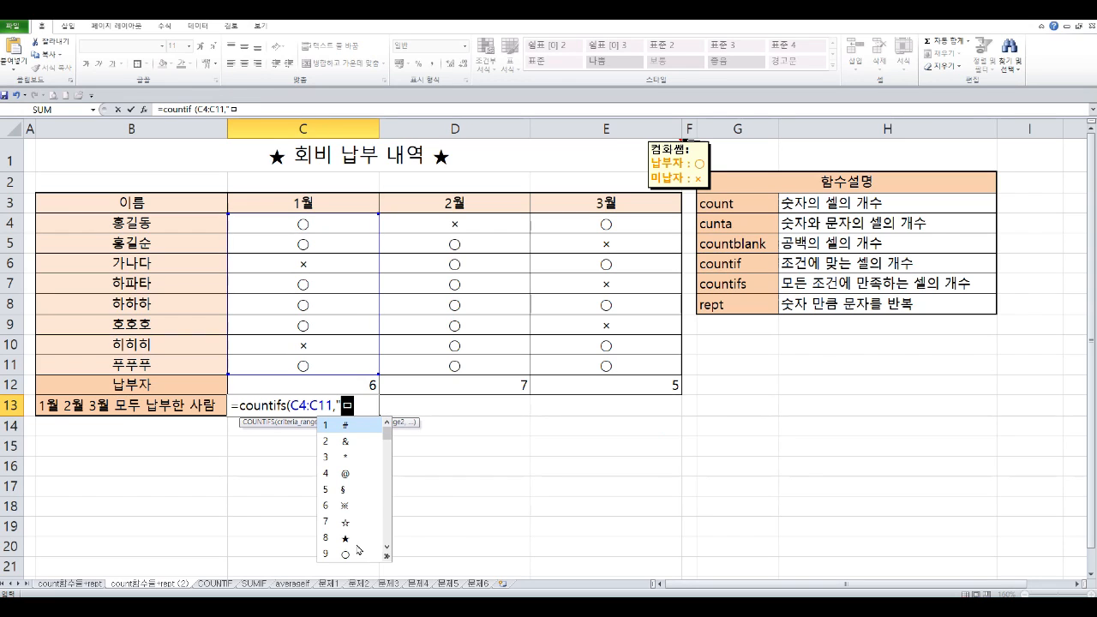
{"action": "left_click", "coordinate": [358, 556]}
{"action": "type", "text": "\""}
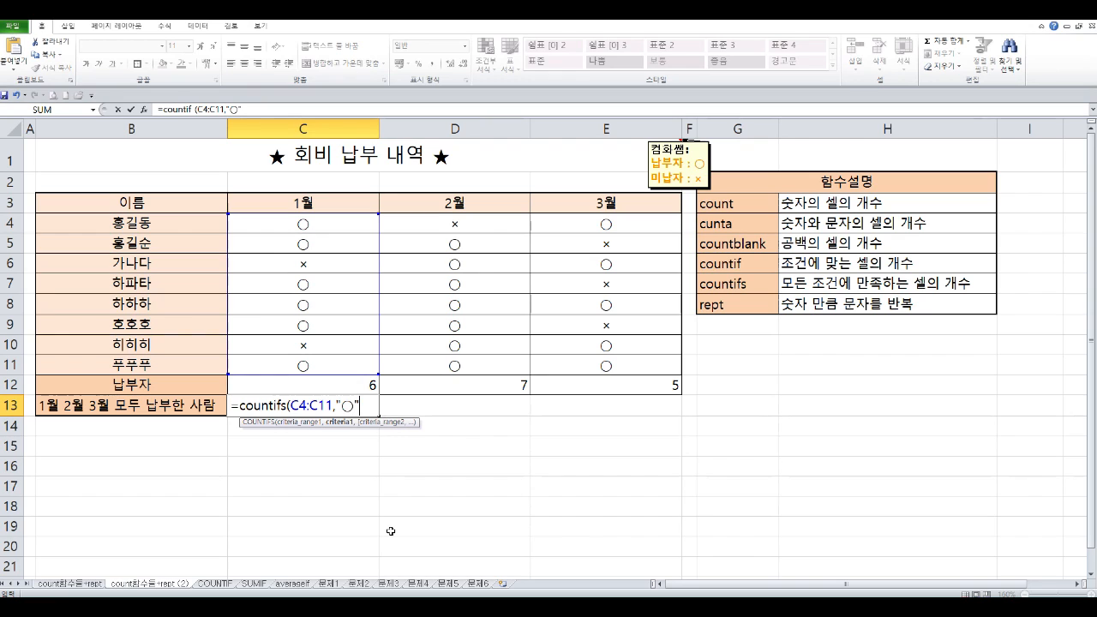
Add February's marks D4:D11 with the criterion "○" as the second condition of C13's COUNTIFS formula.
{"action": "type", "text": ","}
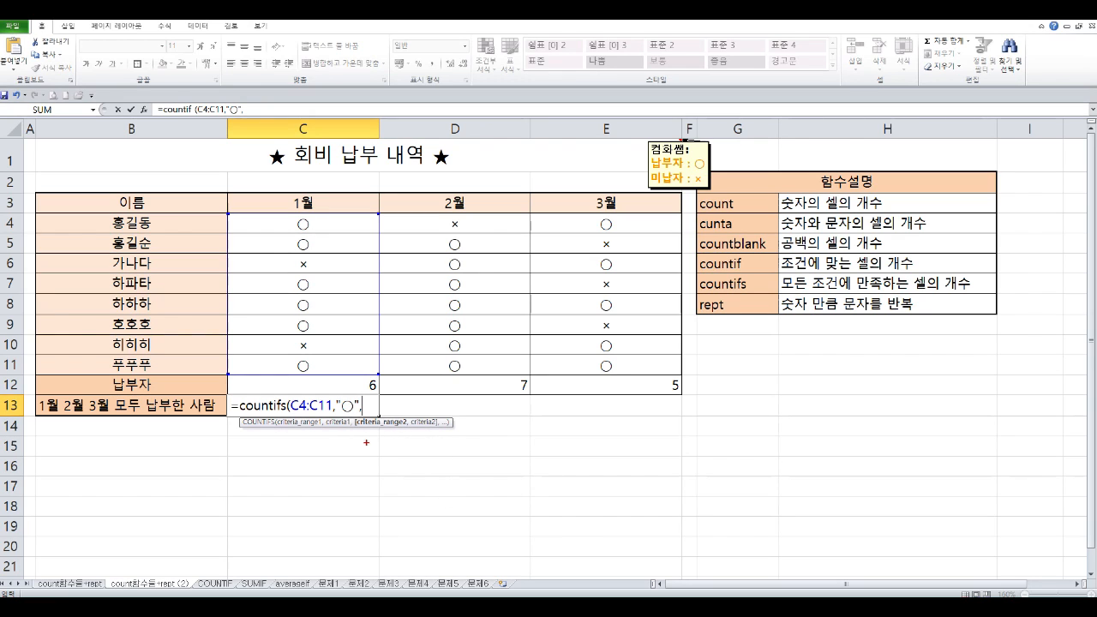
{"action": "mouse_move", "coordinate": [384, 434]}
{"action": "left_mouse_down"}
{"action": "mouse_move", "coordinate": [369, 421]}
{"action": "mouse_move", "coordinate": [388, 432]}
{"action": "left_mouse_up"}
{"action": "mouse_move", "coordinate": [448, 227]}
{"action": "left_mouse_down"}
{"action": "mouse_move", "coordinate": [445, 364]}
{"action": "mouse_move", "coordinate": [455, 364]}
{"action": "left_mouse_up"}
{"action": "type", "text": ",\""}
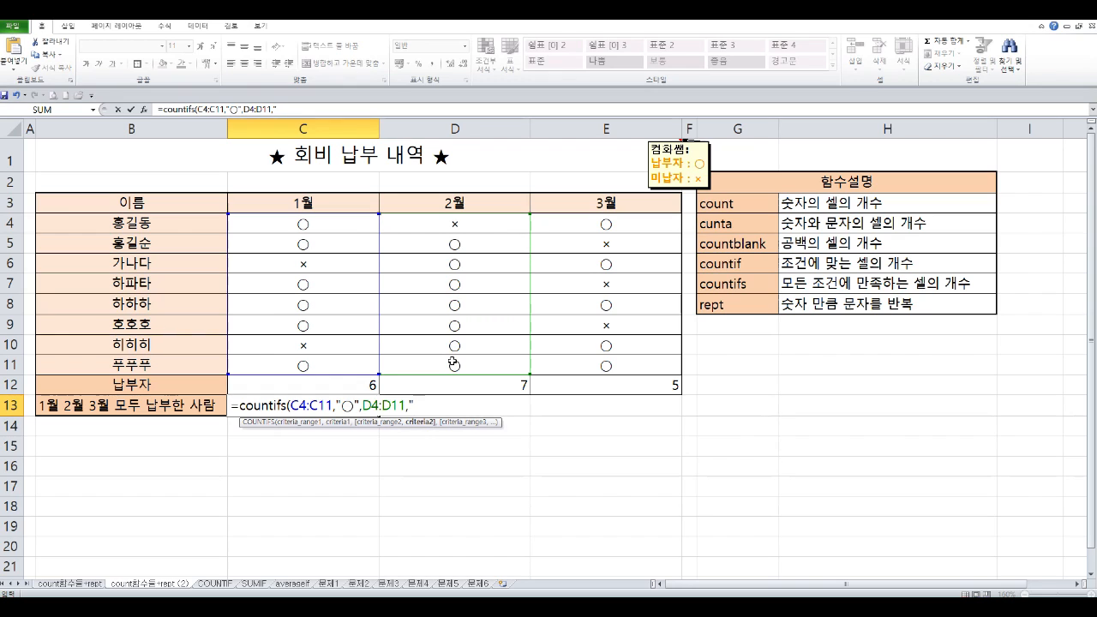
{"action": "type", "text": "ㅁ"}
{"action": "key", "text": "Hangul_Hanja"}
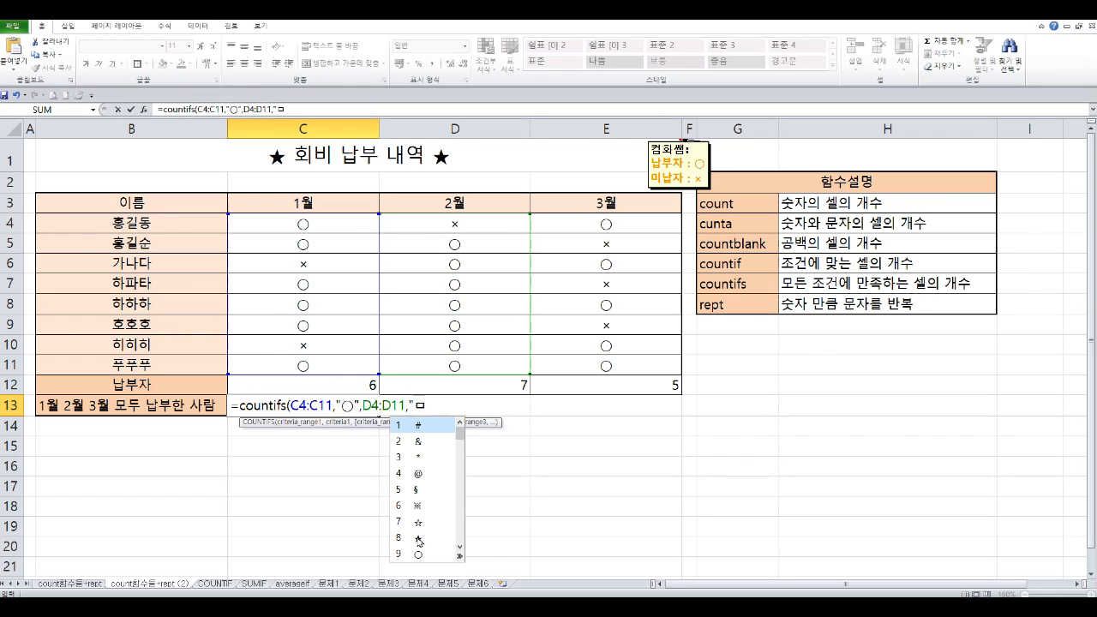
{"action": "left_click", "coordinate": [420, 554]}
{"action": "type", "text": "\""}
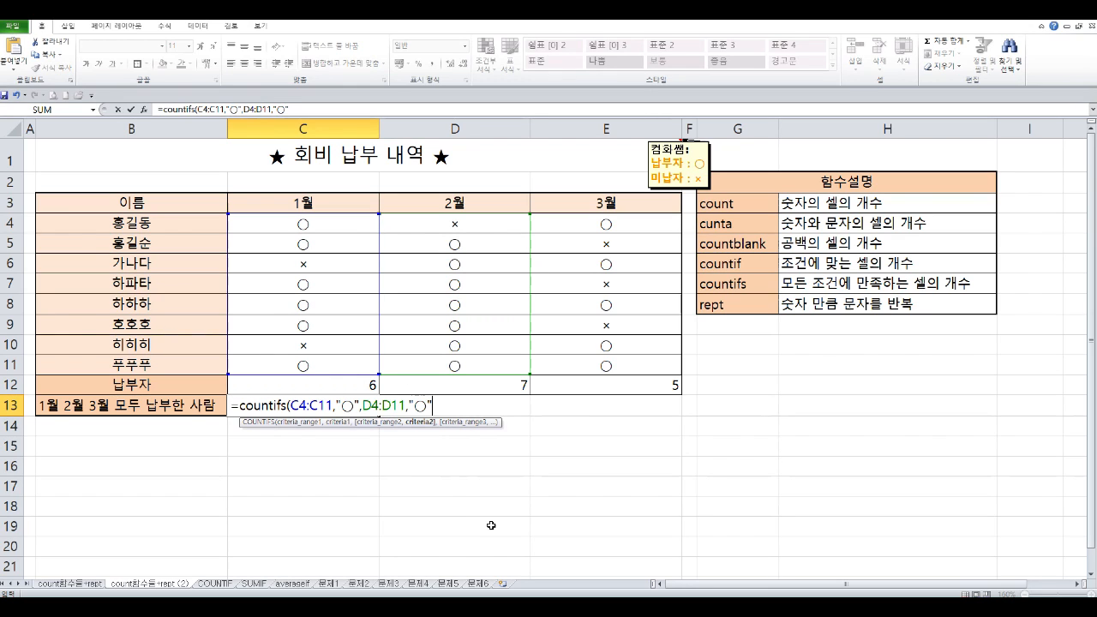
Add March's marks E4:E11 with the criterion "○" as the third condition and complete C13's COUNTIFS formula.
{"action": "type", "text": ","}
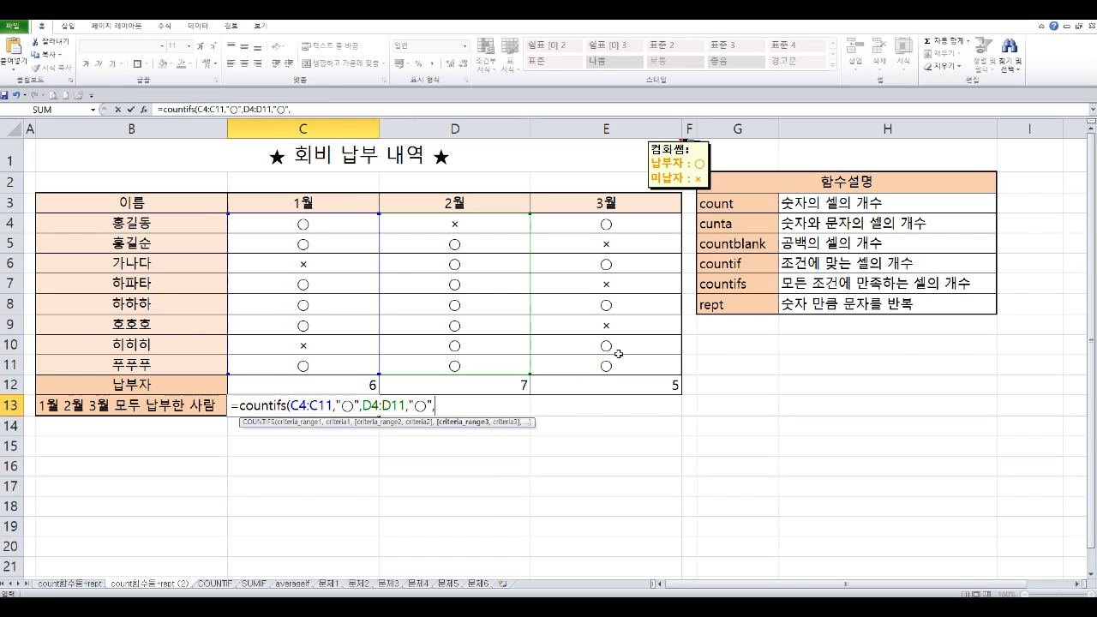
{"action": "left_click_drag", "start_coordinate": [606, 224], "coordinate": [607, 364]}
{"action": "type", "text": ",\"ㅁ"}
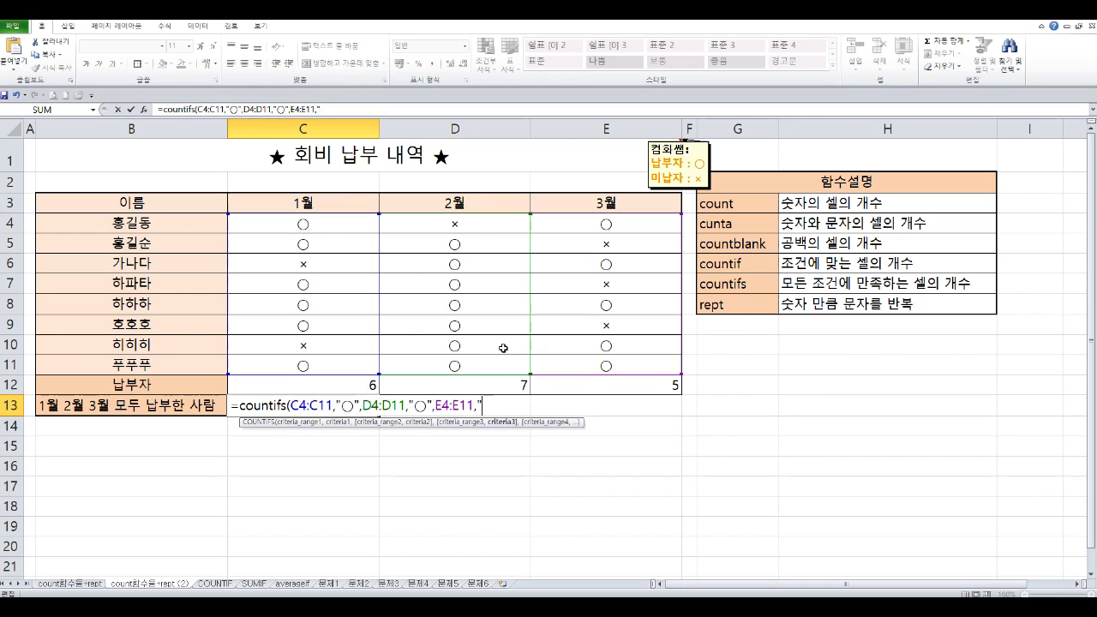
{"action": "key", "text": "Hangul_Hanja"}
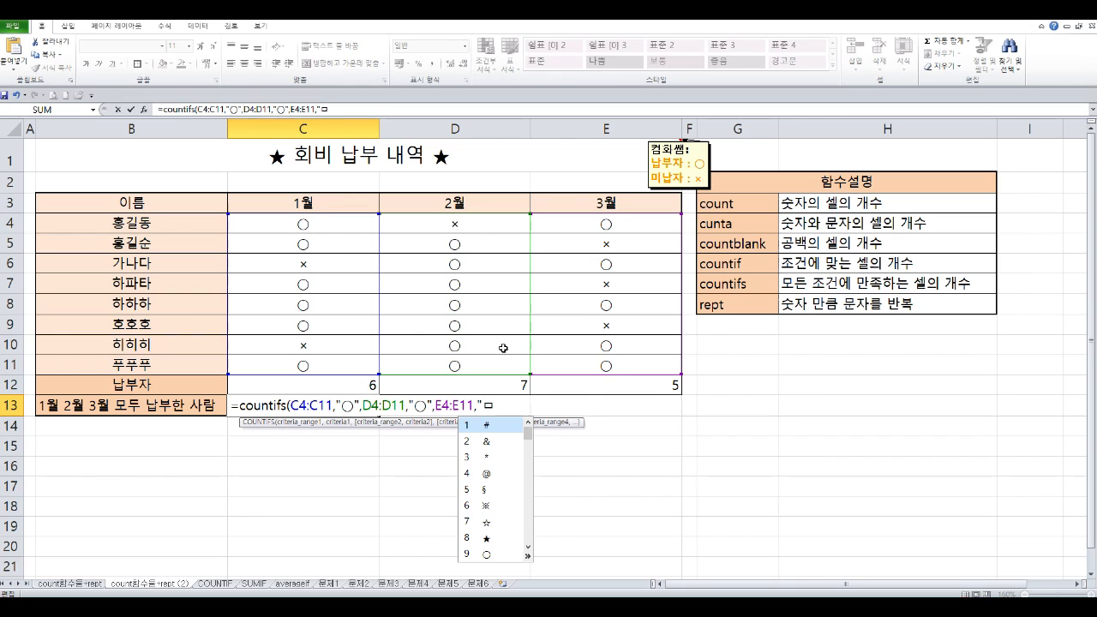
{"action": "type", "text": "9"}
{"action": "type", "text": "\""}
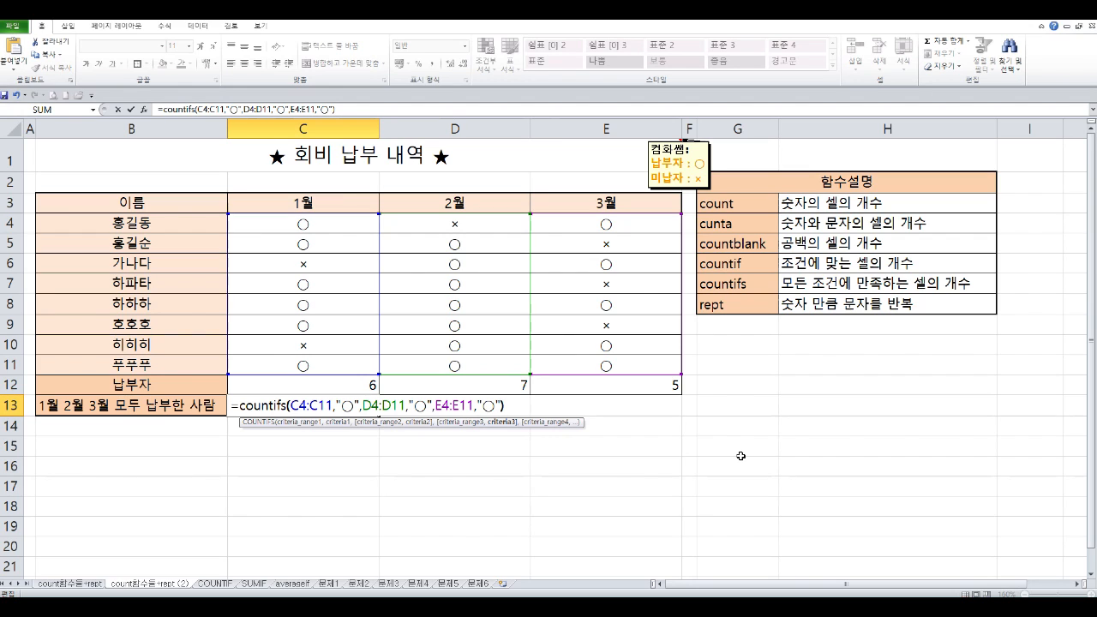
{"action": "key", "text": "Return"}
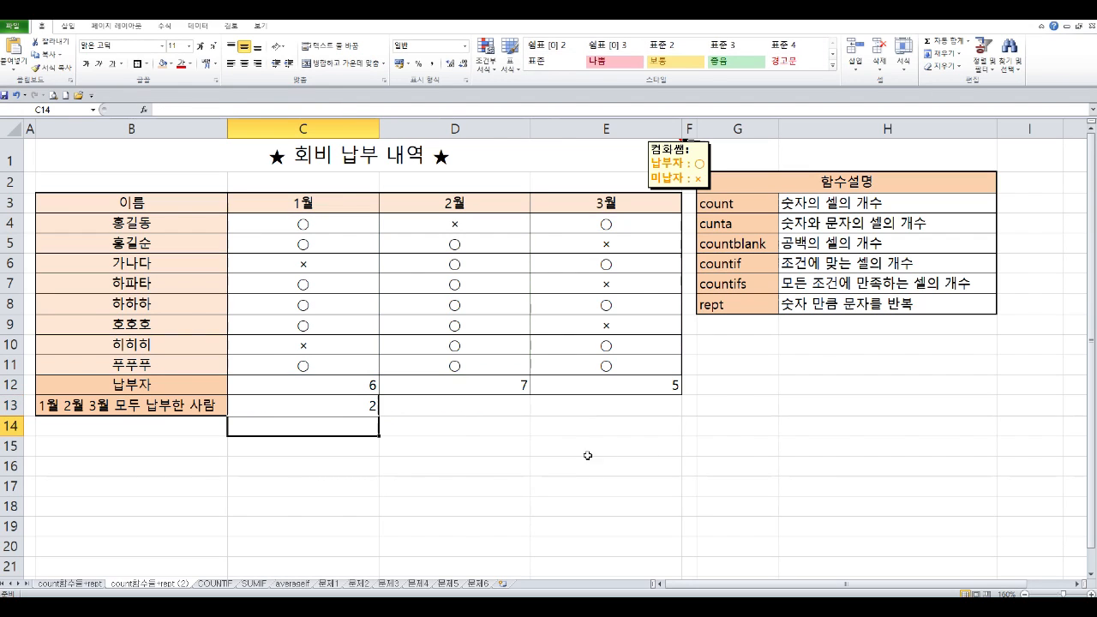
Check C13's result against the members' rows marked ○ in 1월, 2월 and 3월.
{"action": "left_click", "coordinate": [355, 400]}
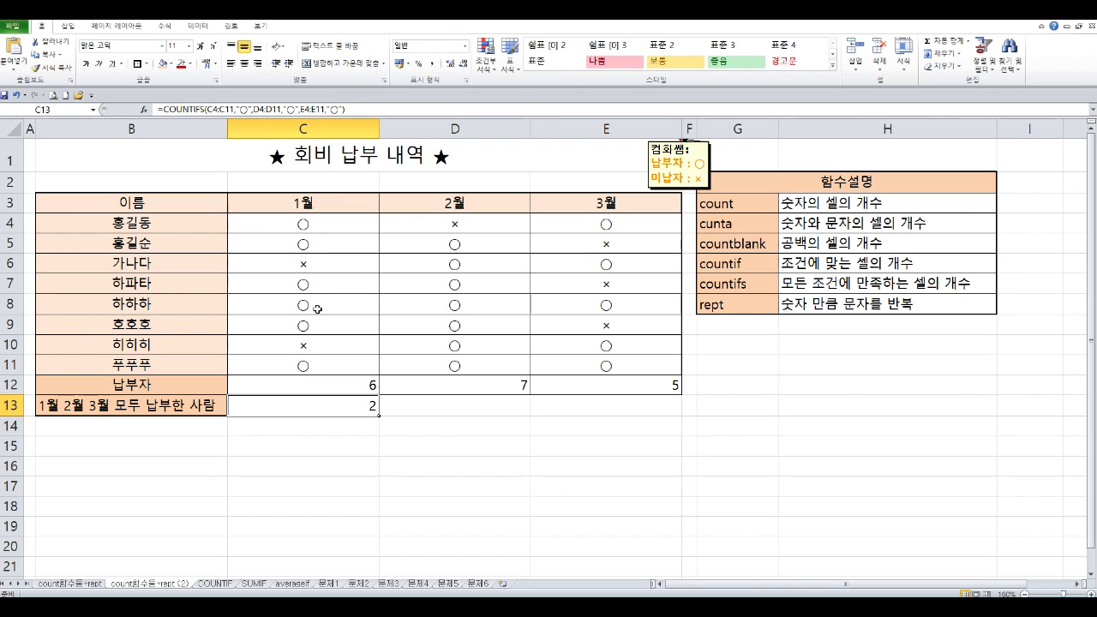
{"action": "left_click_drag", "start_coordinate": [317, 309], "coordinate": [596, 305]}
{"action": "left_click", "coordinate": [358, 362], "text": "ctrl"}
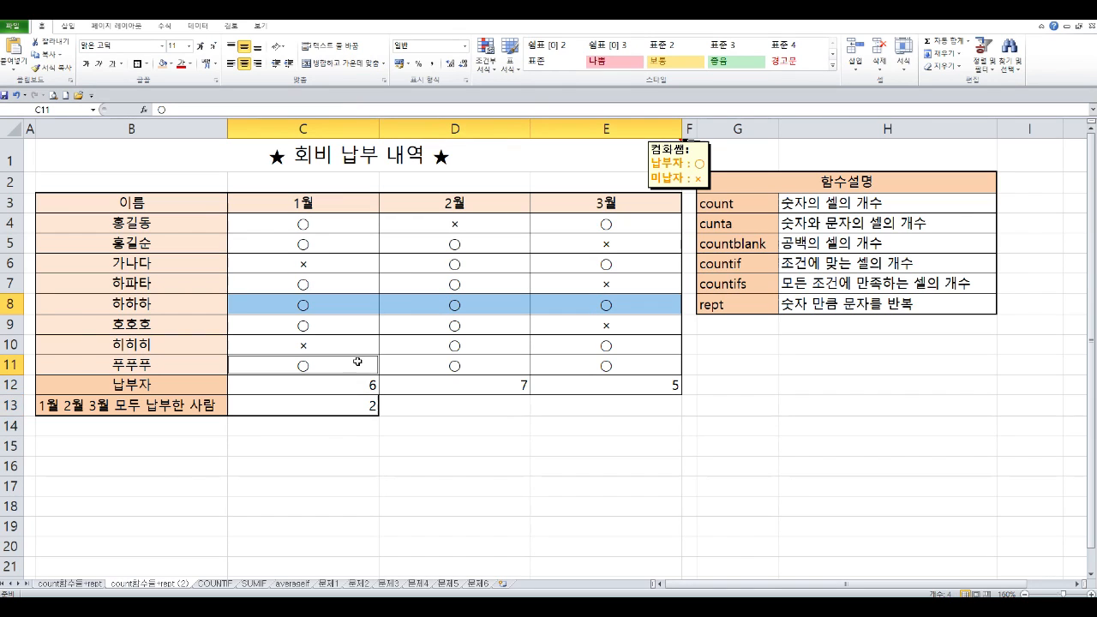
{"action": "left_click_drag", "start_coordinate": [358, 362], "coordinate": [614, 364]}
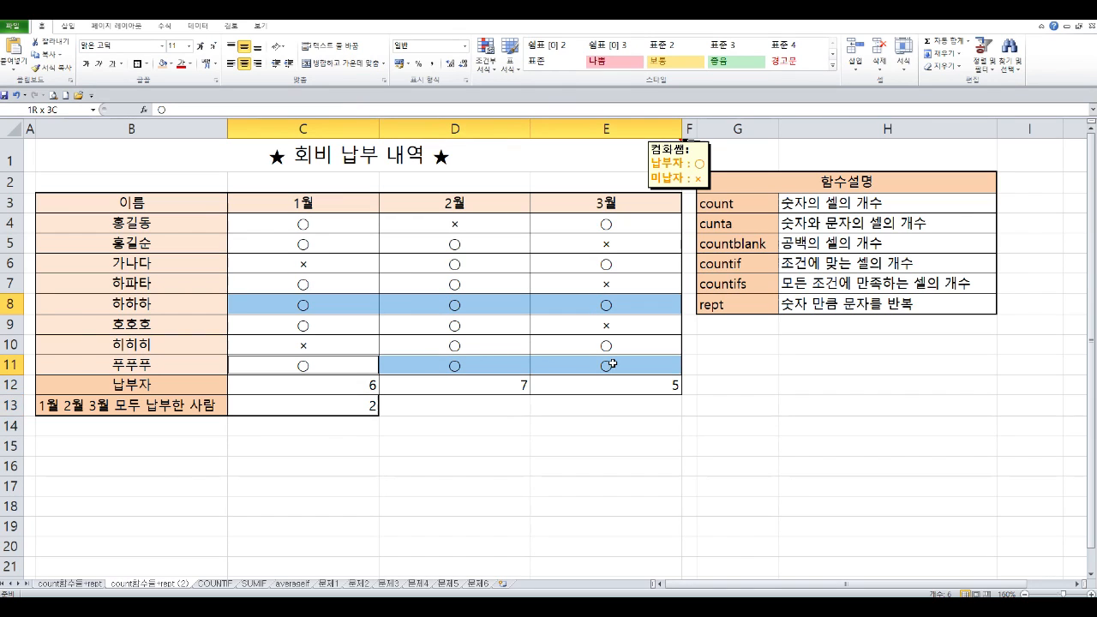
{"action": "left_click", "coordinate": [291, 311]}
{"action": "left_click", "coordinate": [300, 367]}
{"action": "left_click", "coordinate": [456, 303]}
{"action": "left_click", "coordinate": [463, 368]}
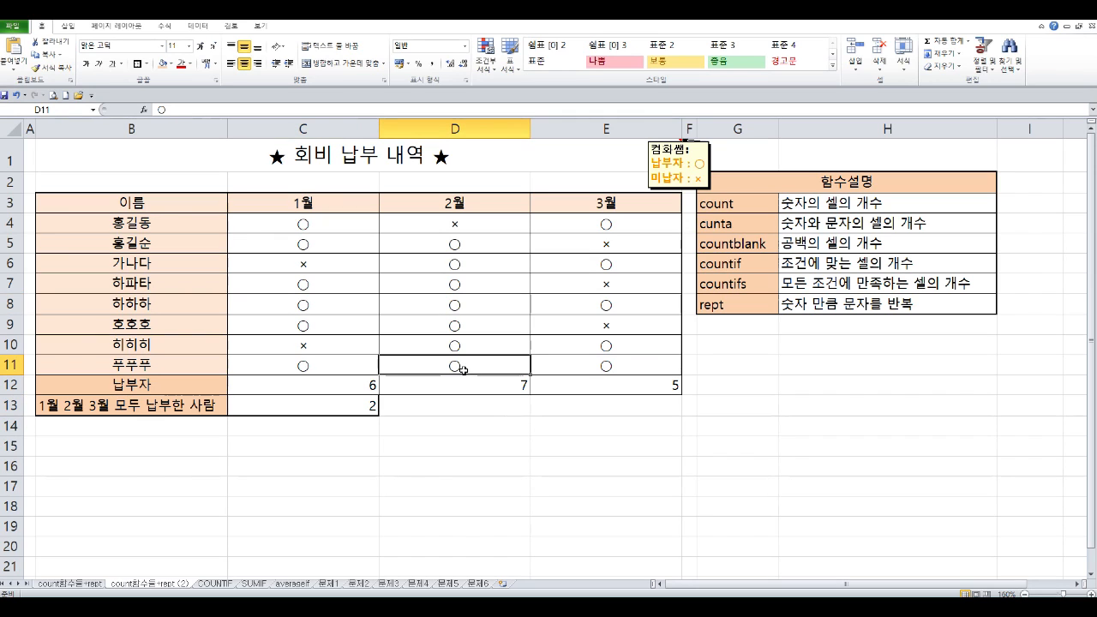
{"action": "left_click", "coordinate": [619, 347]}
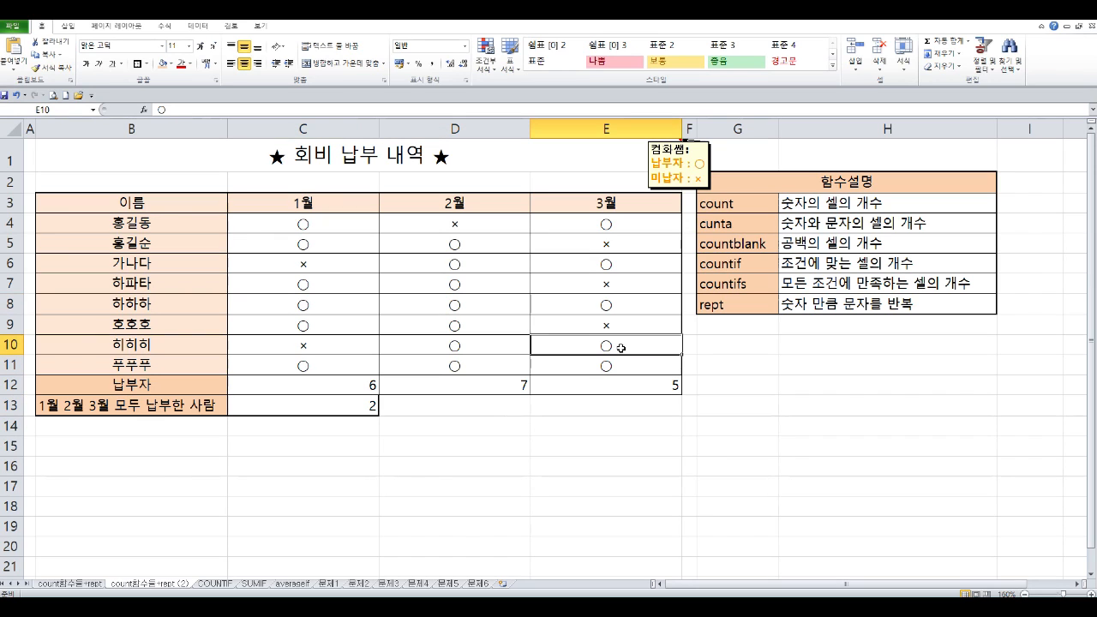
Append the unit text &"명" to the end of the COUNTIFS formula in C13.
{"action": "left_click", "coordinate": [357, 403]}
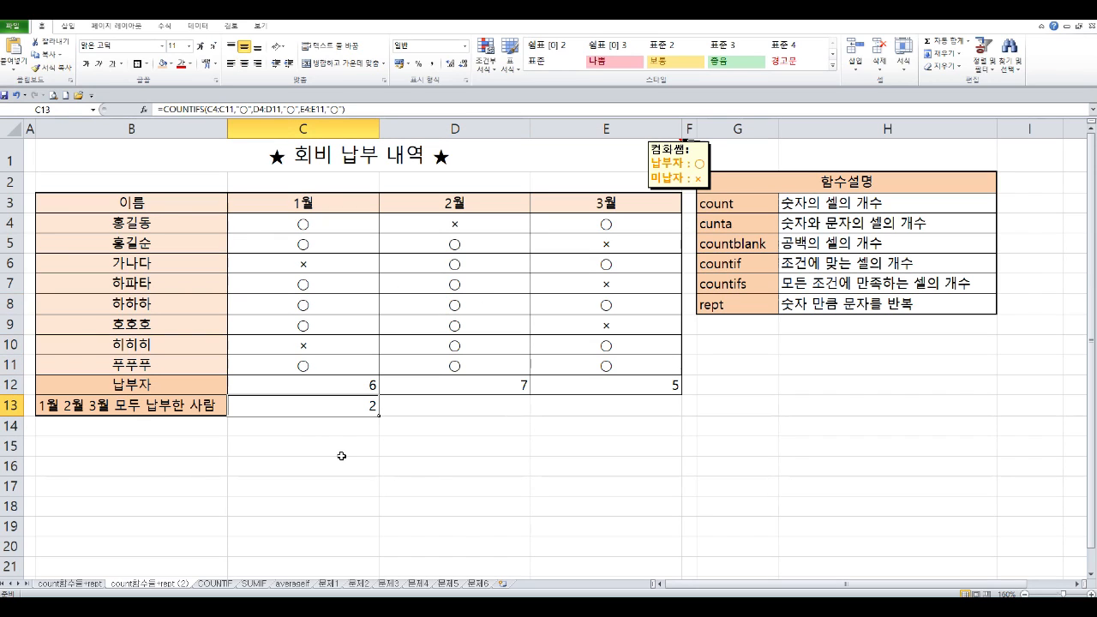
{"action": "double_click", "coordinate": [364, 417]}
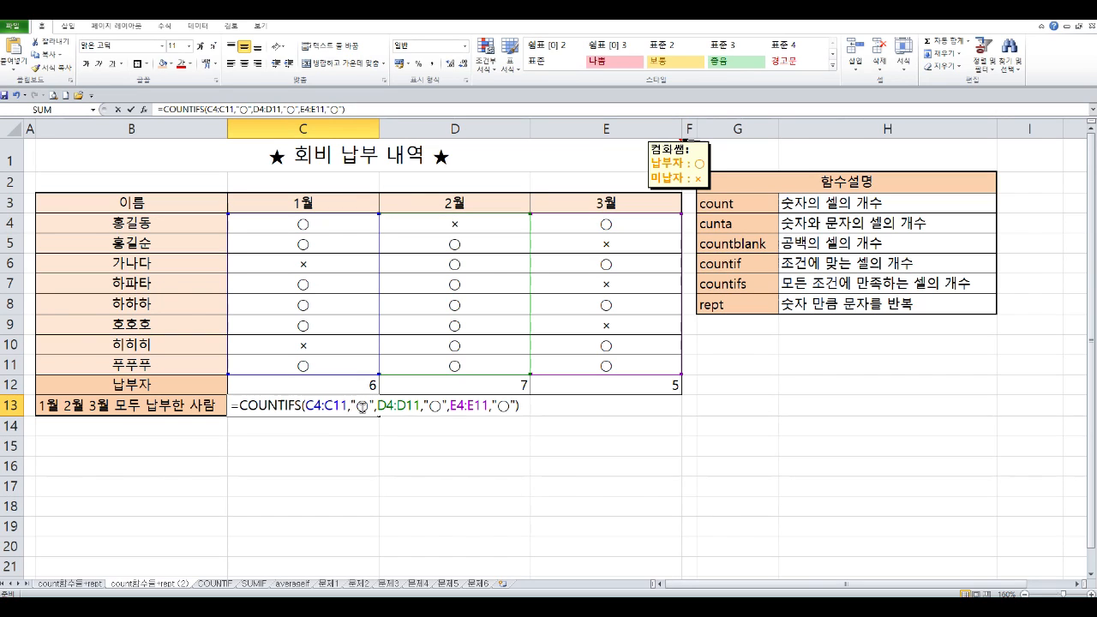
{"action": "left_click", "coordinate": [529, 406]}
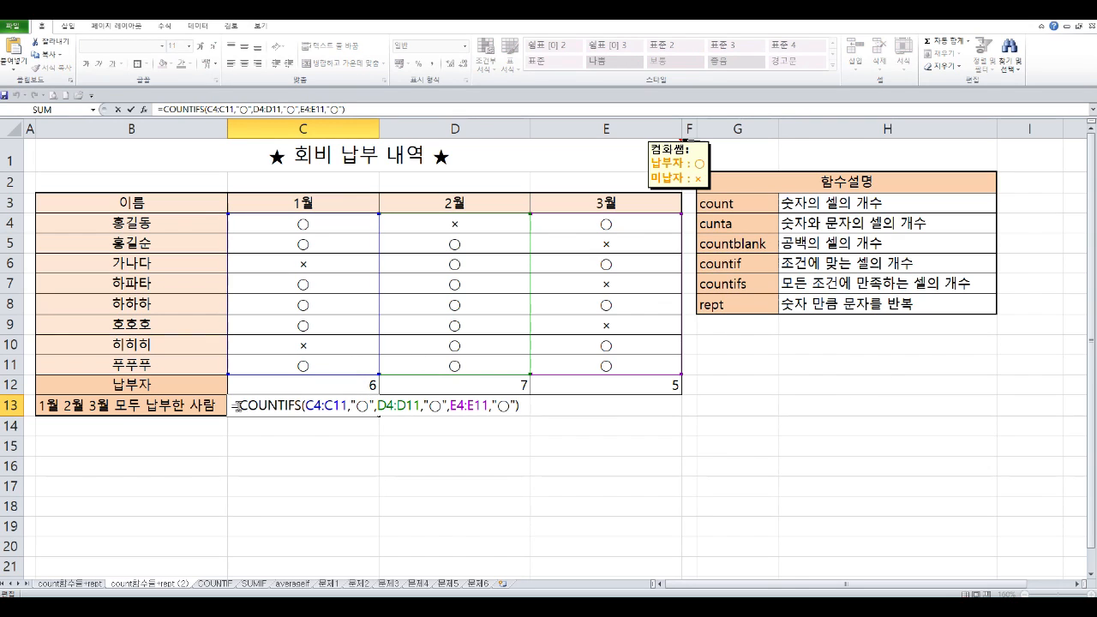
{"action": "left_click_drag", "start_coordinate": [238, 407], "coordinate": [517, 418]}
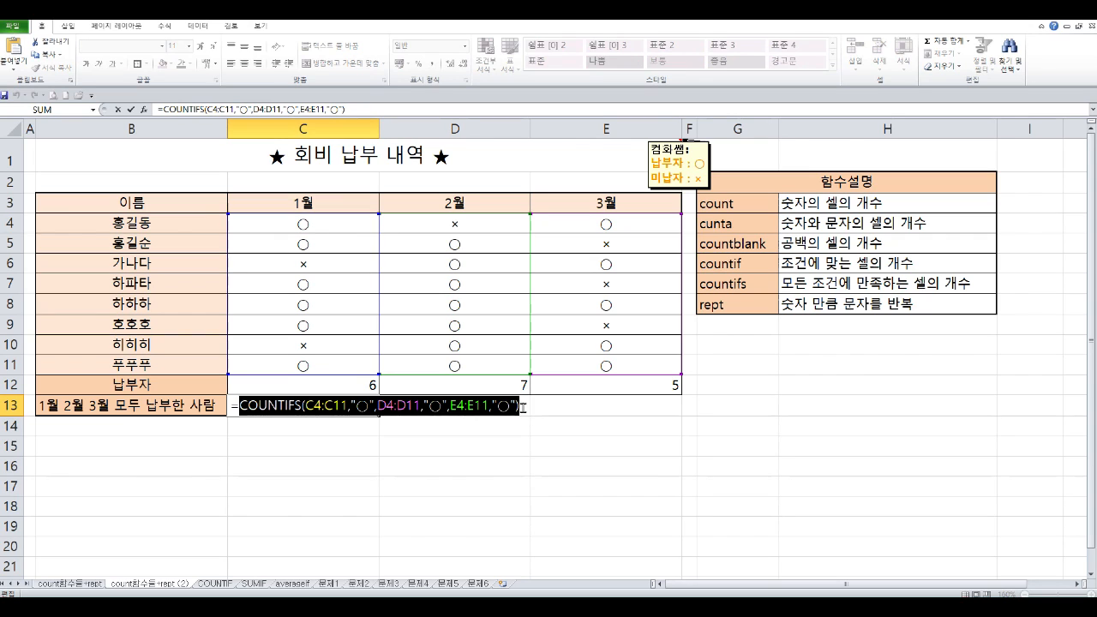
{"action": "left_click", "coordinate": [525, 408]}
{"action": "type", "text": "&"}
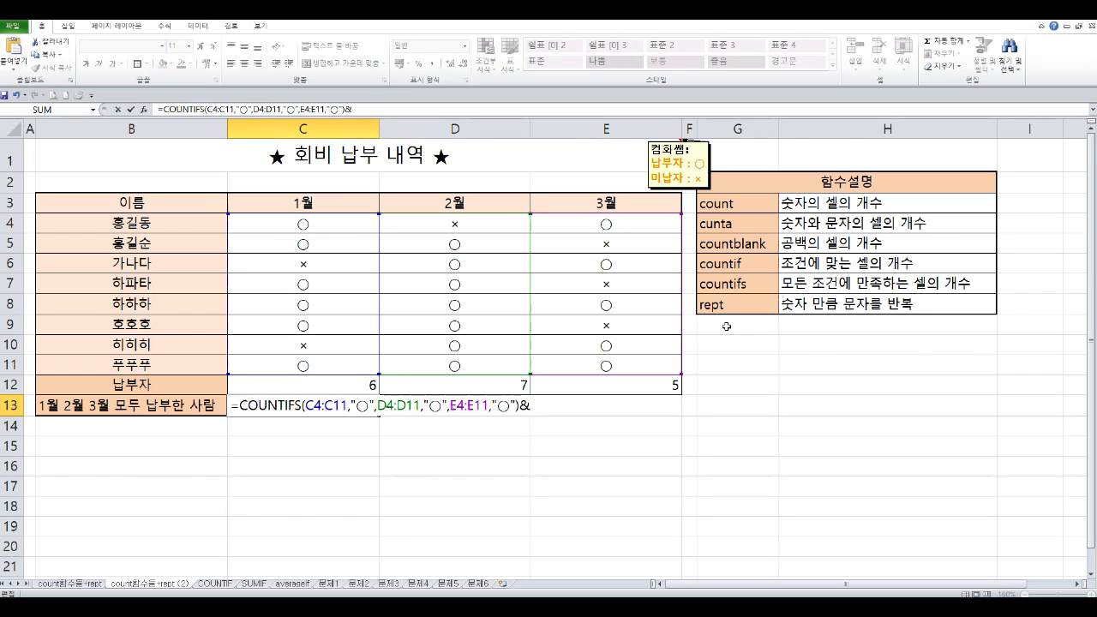
{"action": "type", "text": "\"명\""}
{"action": "key", "text": "Return"}
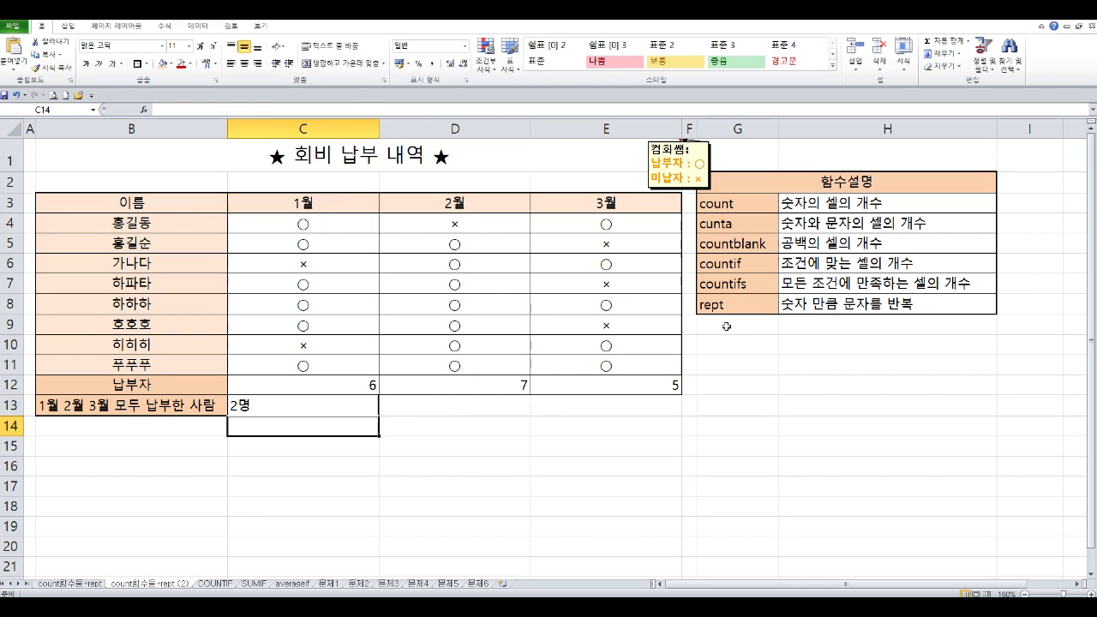